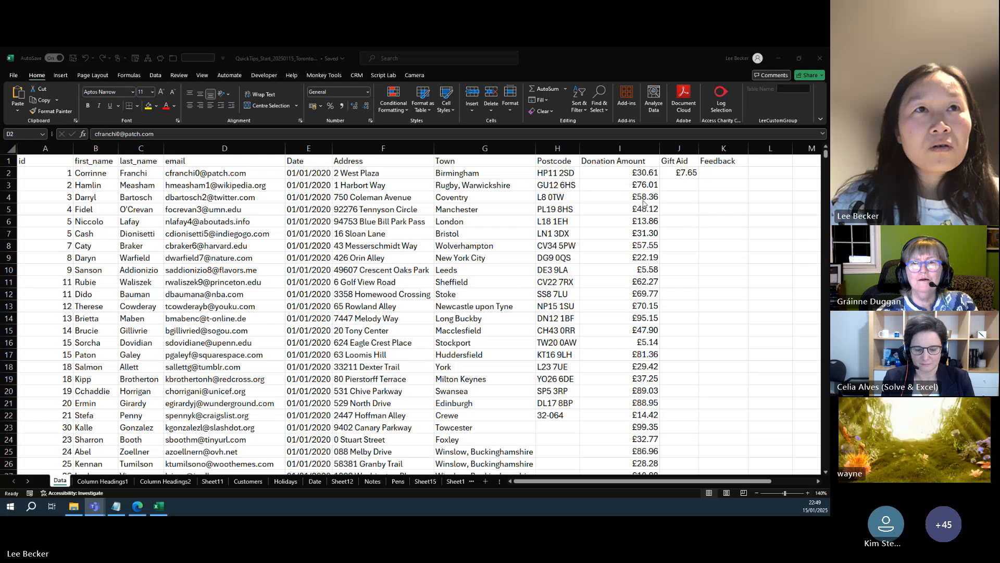
Step: Select the donation amounts in I4, I7, I10, I13 and I15 together and copy their sum from the status summary
key("alt+Tab")
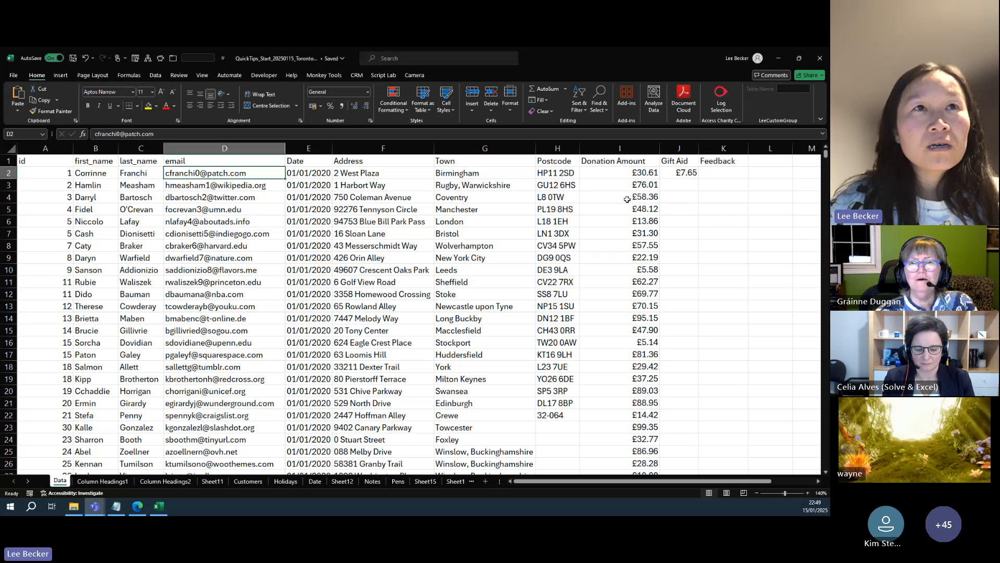
left_click(628, 199)
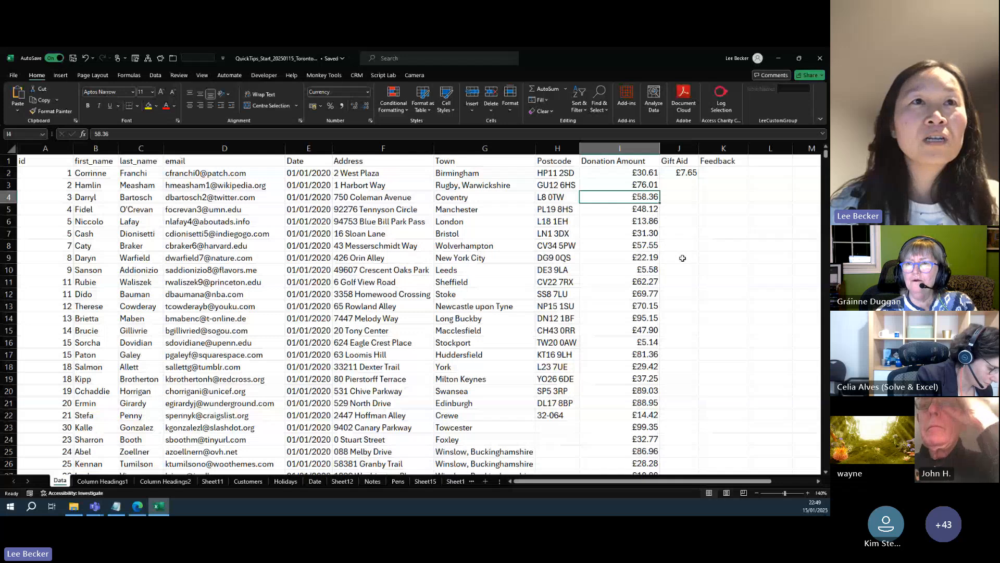
left_click(633, 234, "ctrl")
left_click(637, 270, "ctrl")
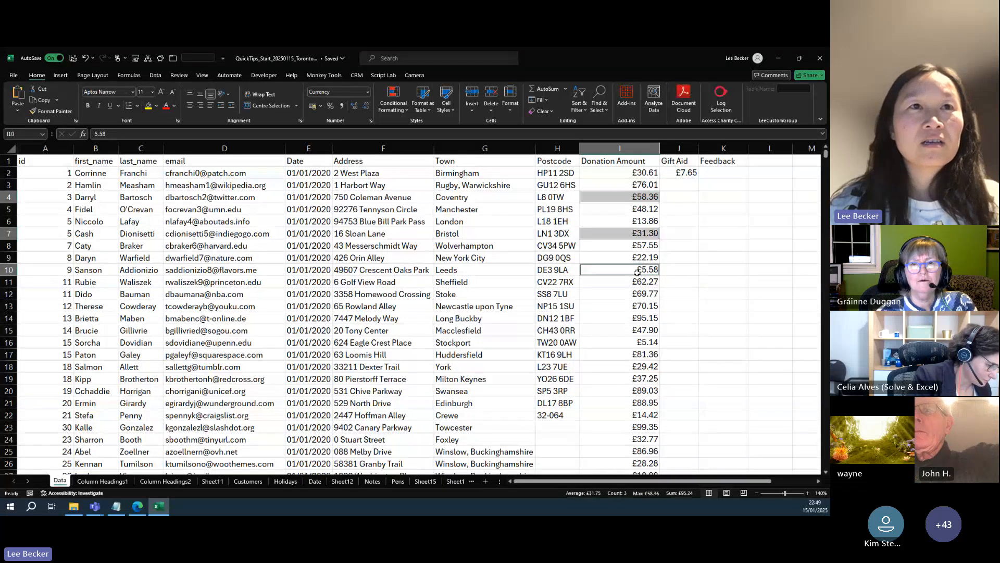
left_click(636, 306, "ctrl")
left_click(637, 330, "ctrl")
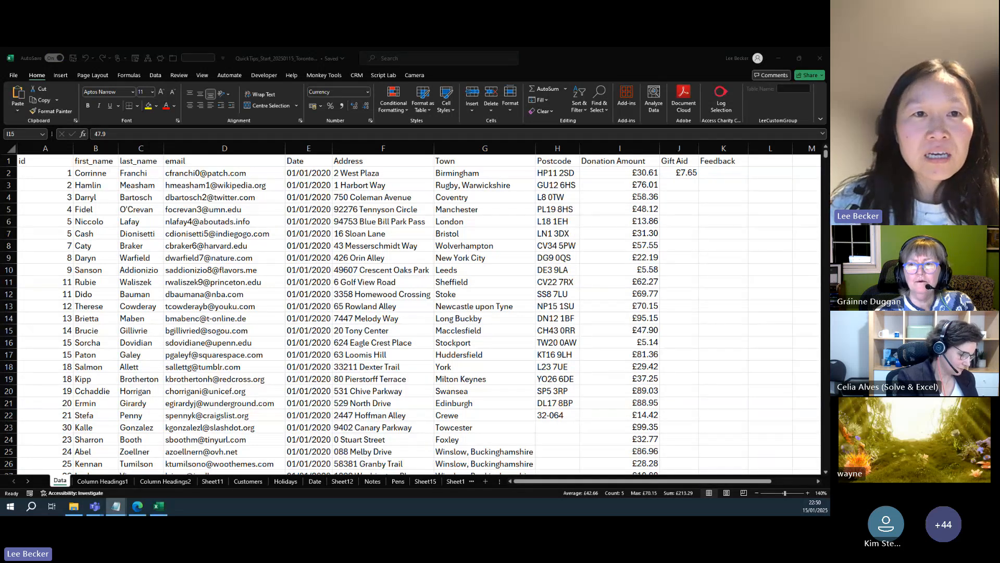
left_click(681, 492)
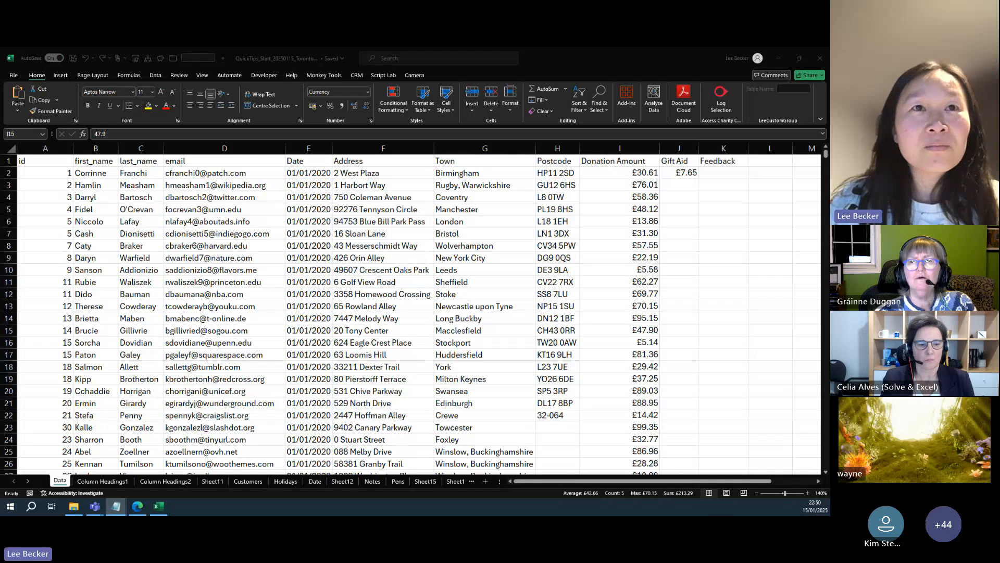
Step: Enter the copied sum £213.29 in empty cell L11
left_click(734, 286)
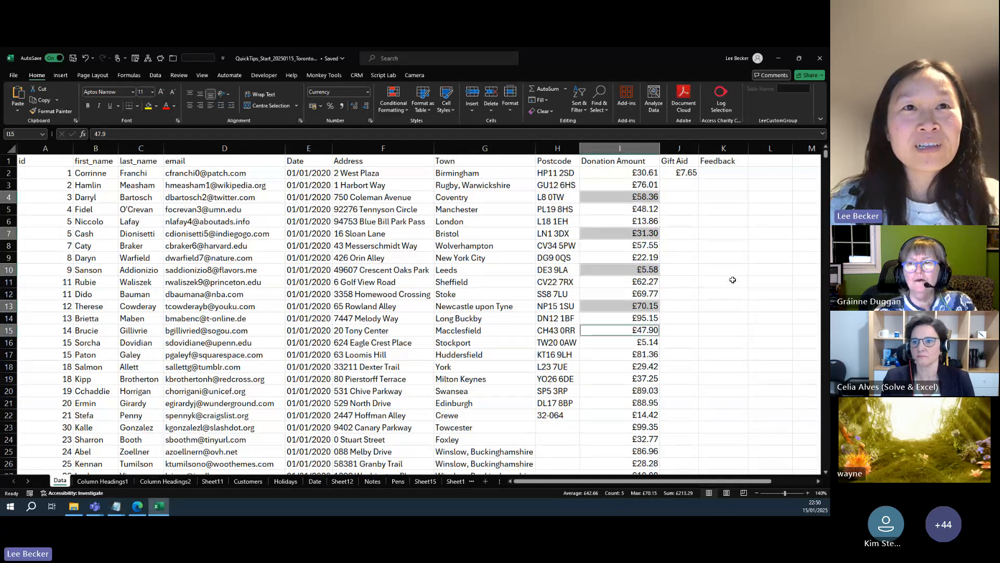
left_click(734, 284)
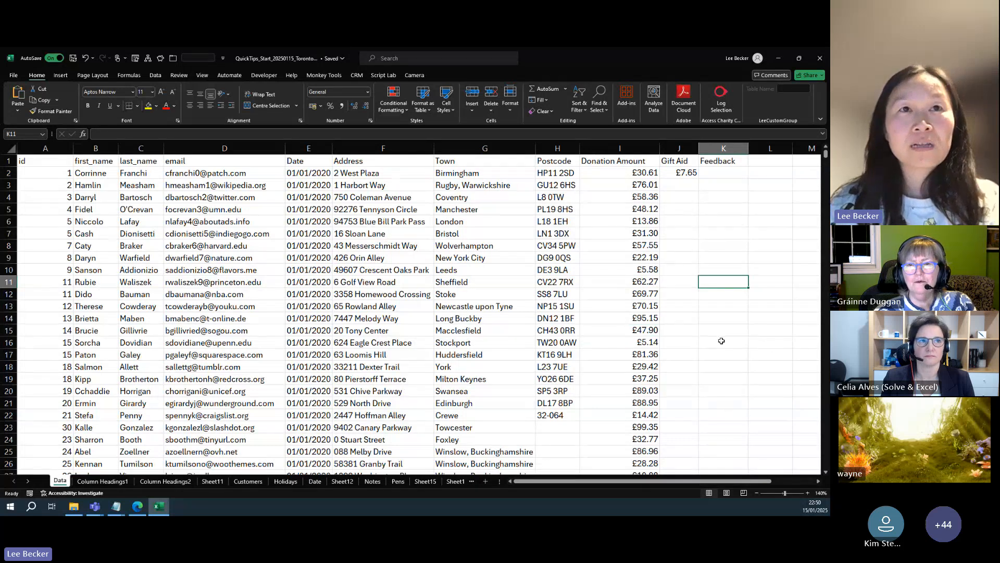
left_click(770, 280)
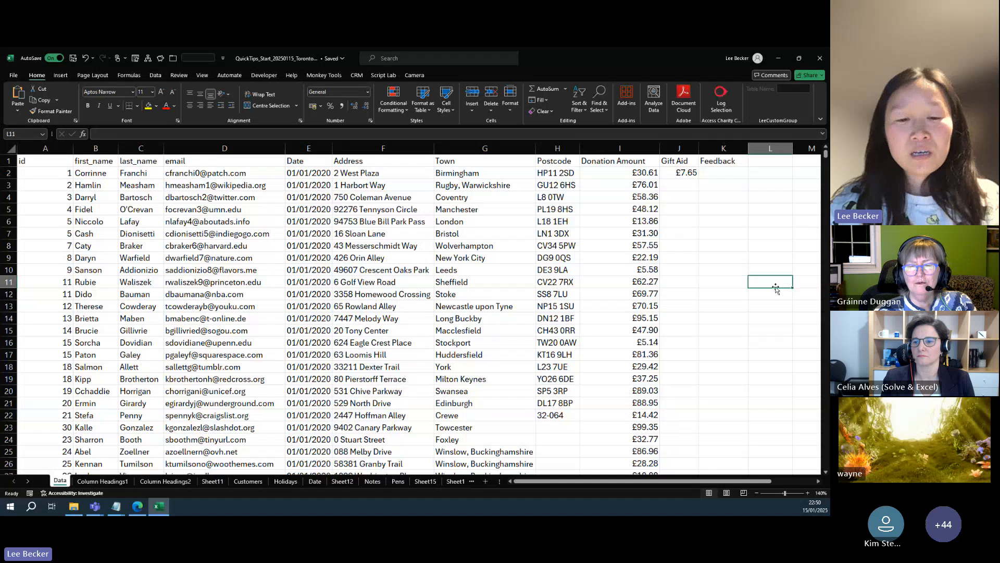
type("£213.29")
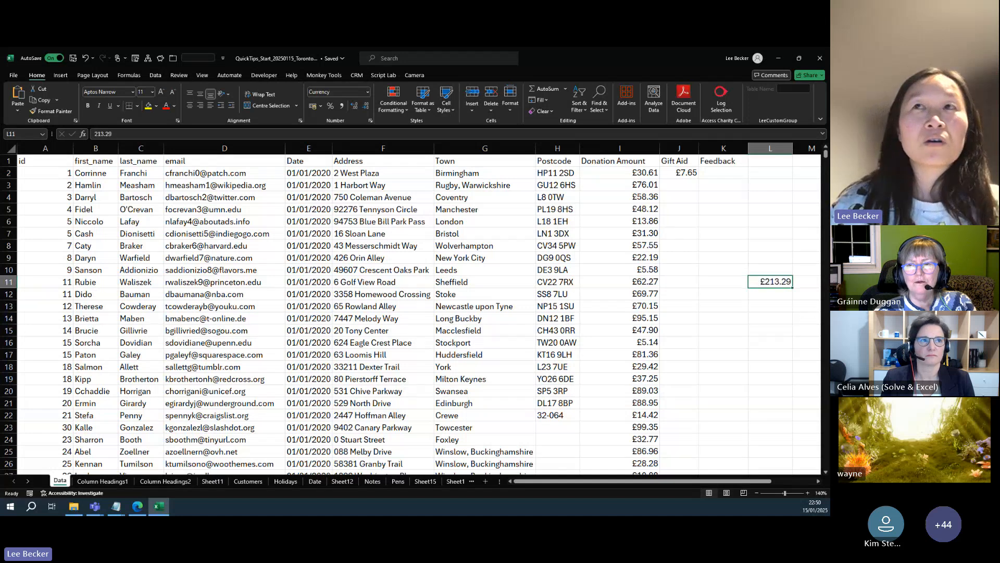
Step: Switch to Notepad, paste the copied sum £213.29 into the blank document, and move its window off the worksheet
key("alt+Tab")
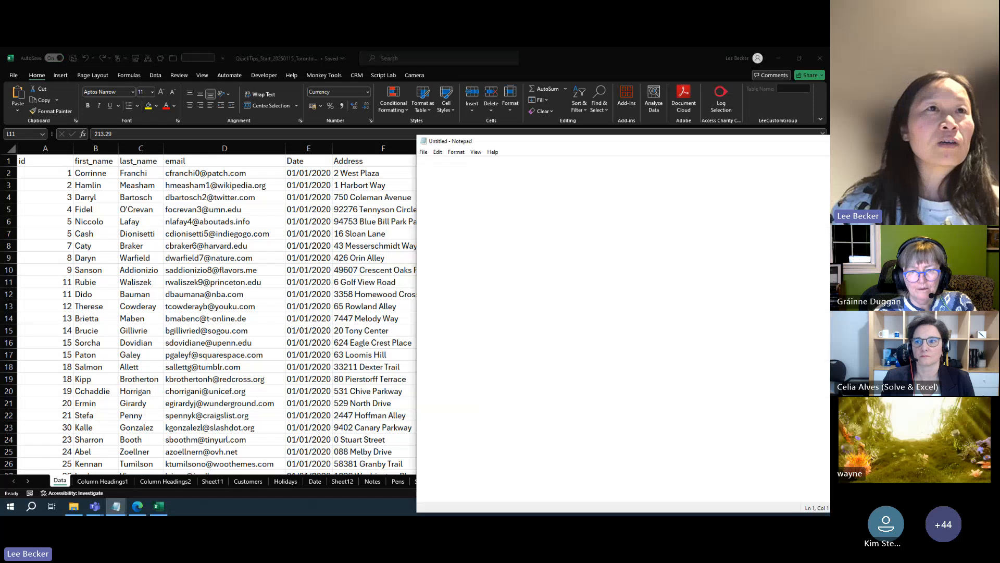
type("£213.29")
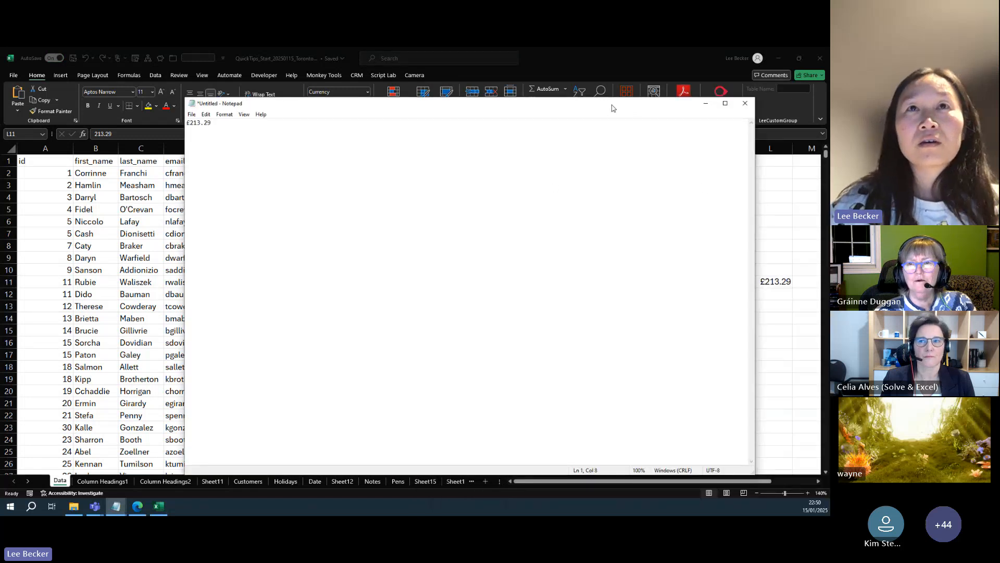
left_click_drag(614, 108, 828, 121)
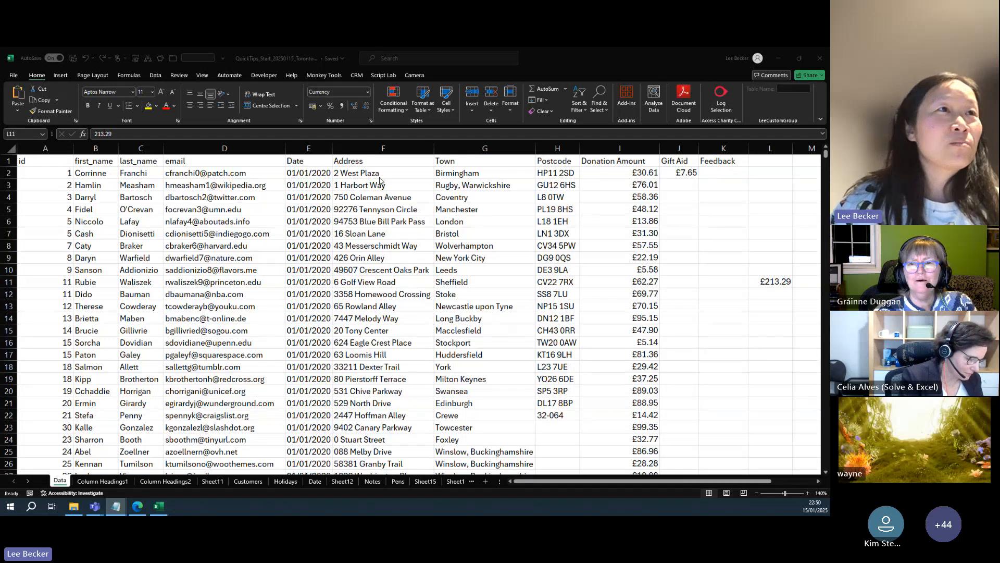
Step: Insert a blank column before the first_name column
left_click(307, 149)
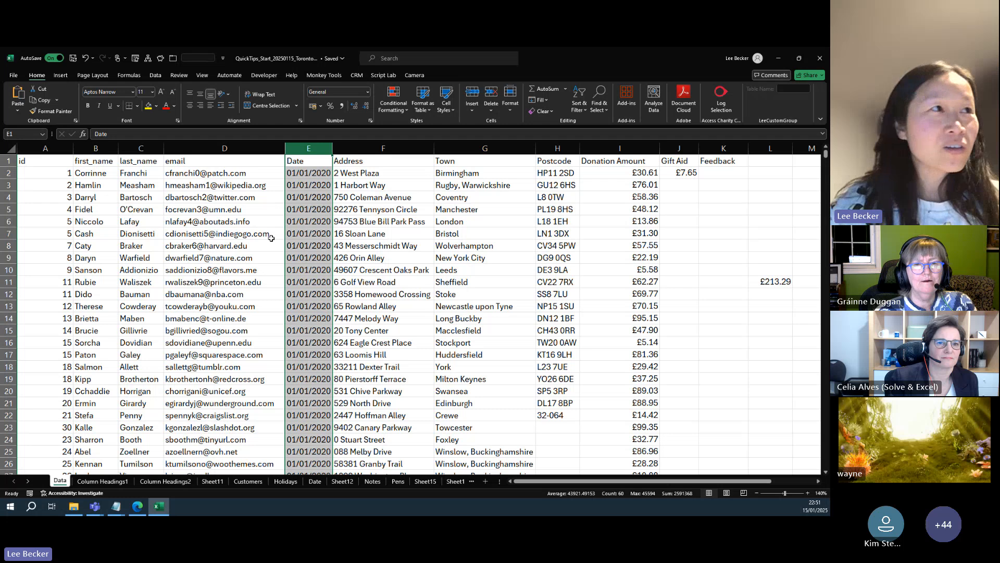
right_click(97, 148)
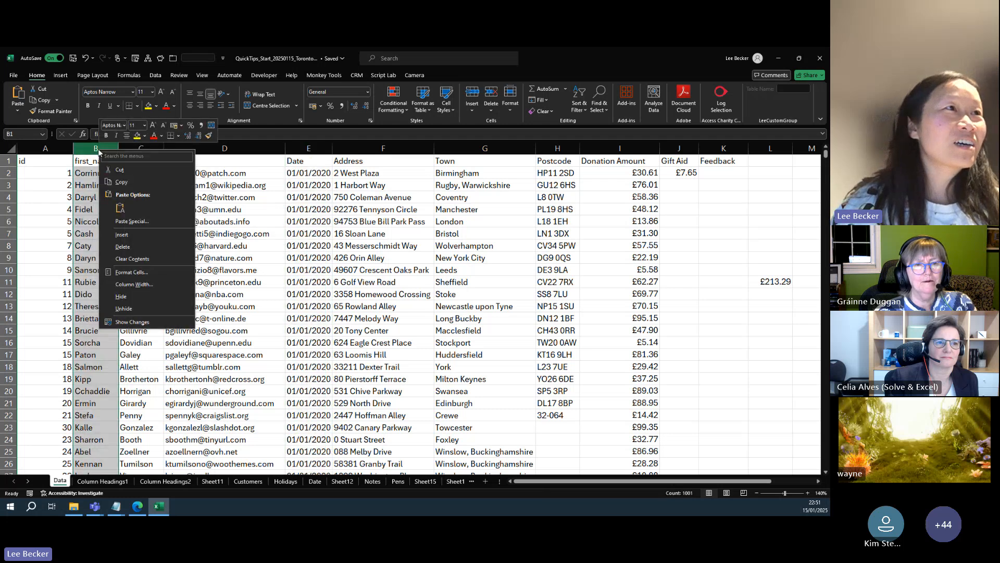
left_click(140, 235)
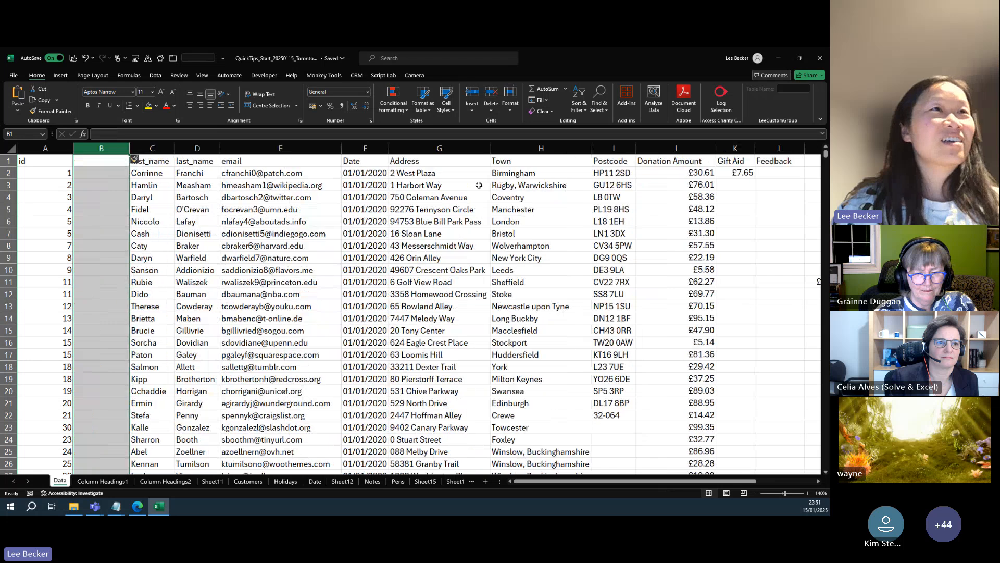
Step: Place the Date column's contents in blank column B, and undo both the paste and the column insertion
left_click(368, 149)
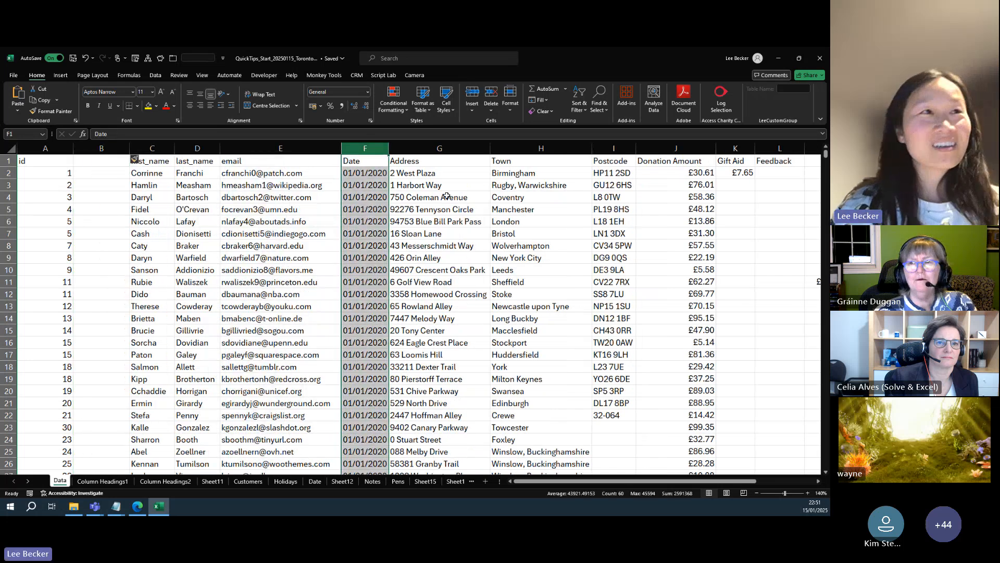
key("ctrl+x")
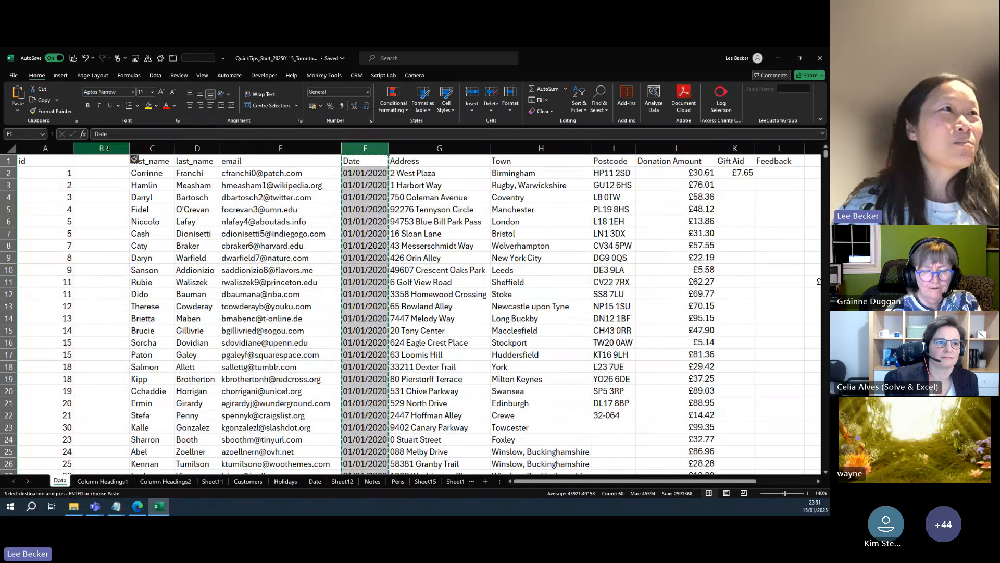
left_click(108, 149)
left_click(110, 161)
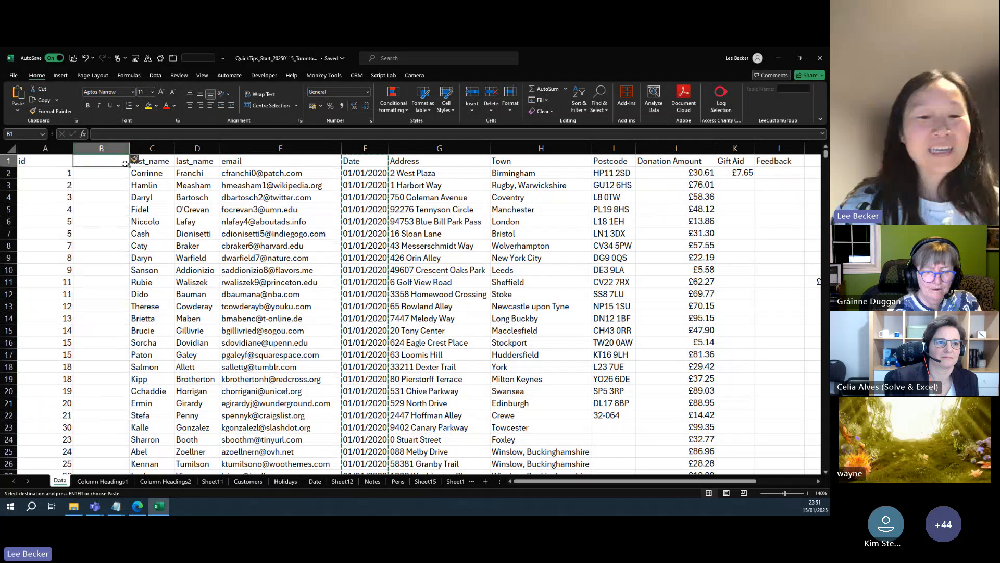
key("ctrl+v")
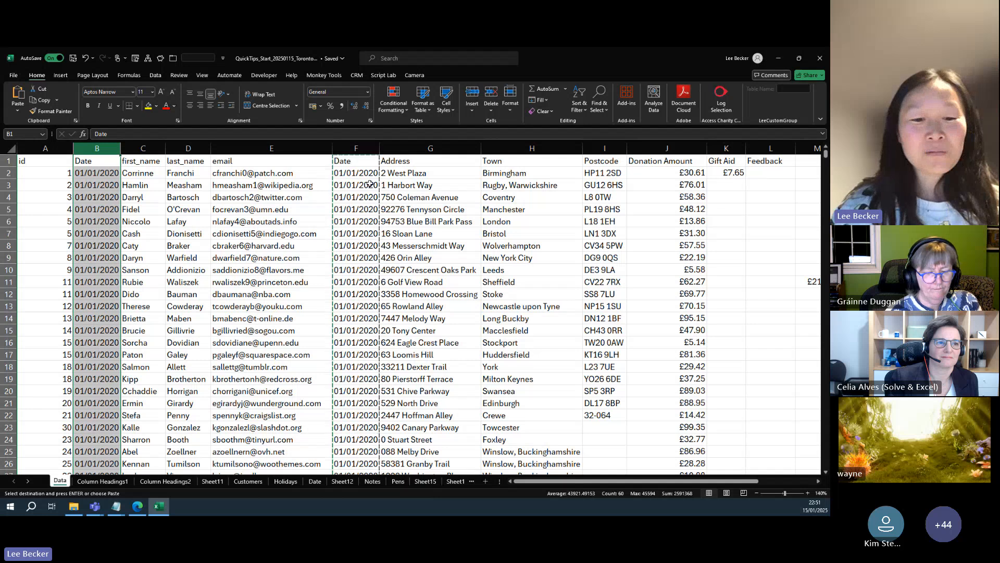
key("ctrl+z")
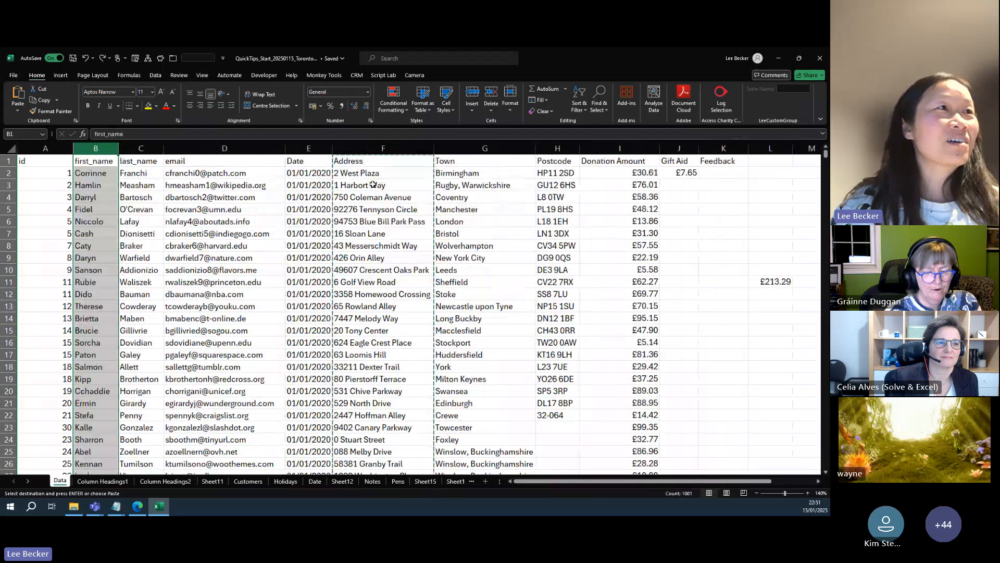
Step: Move the whole Date column directly between the id and first_name columns, shifting the existing columns instead of overwriting them
left_click(315, 148)
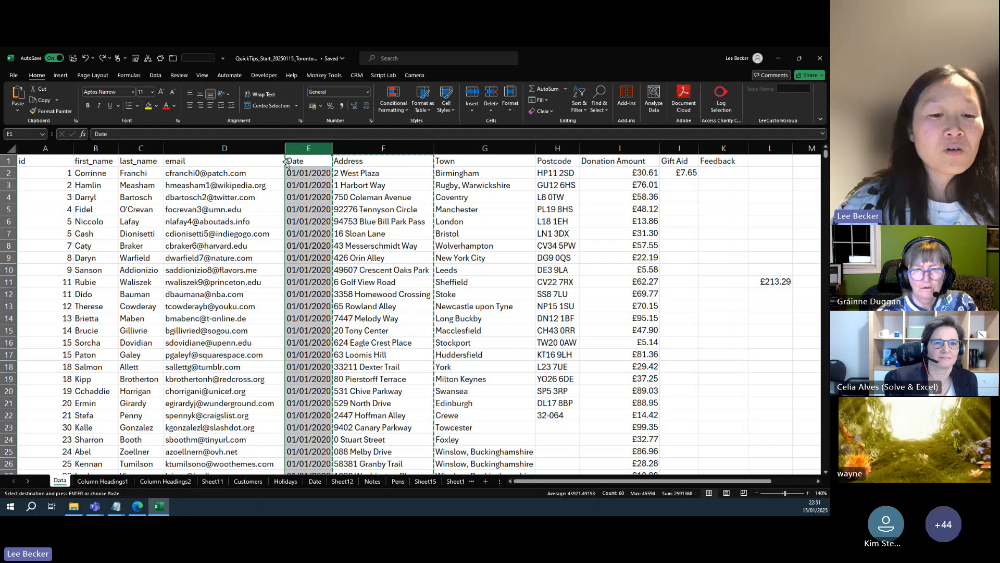
left_click_drag(286, 163, 167, 164)
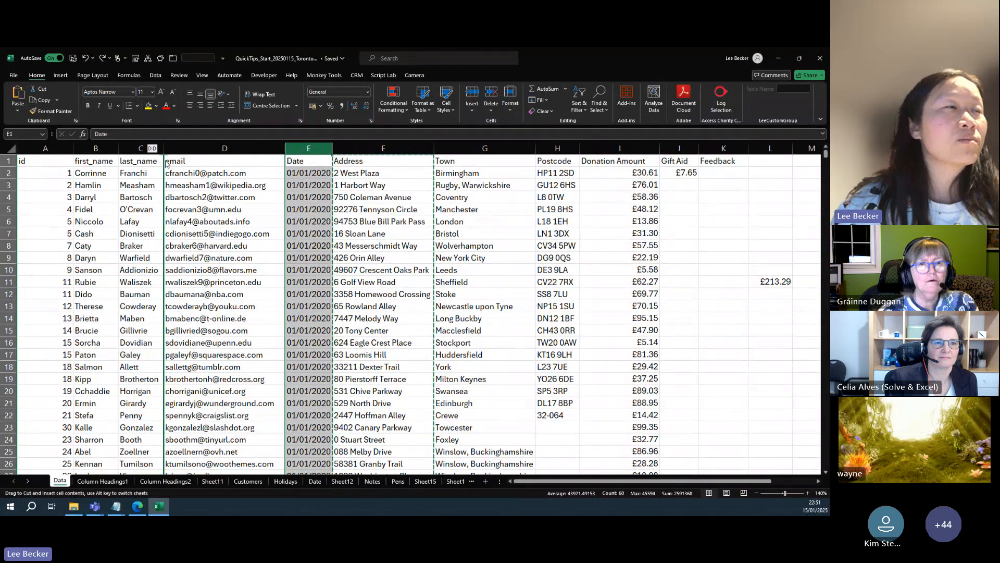
left_click_drag(167, 164, 92, 167)
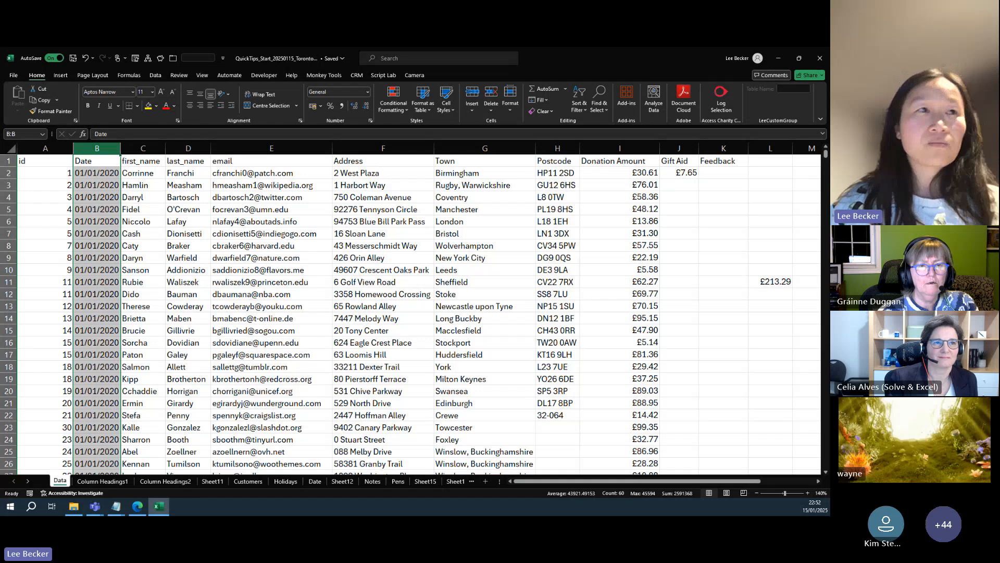
left_click(232, 280)
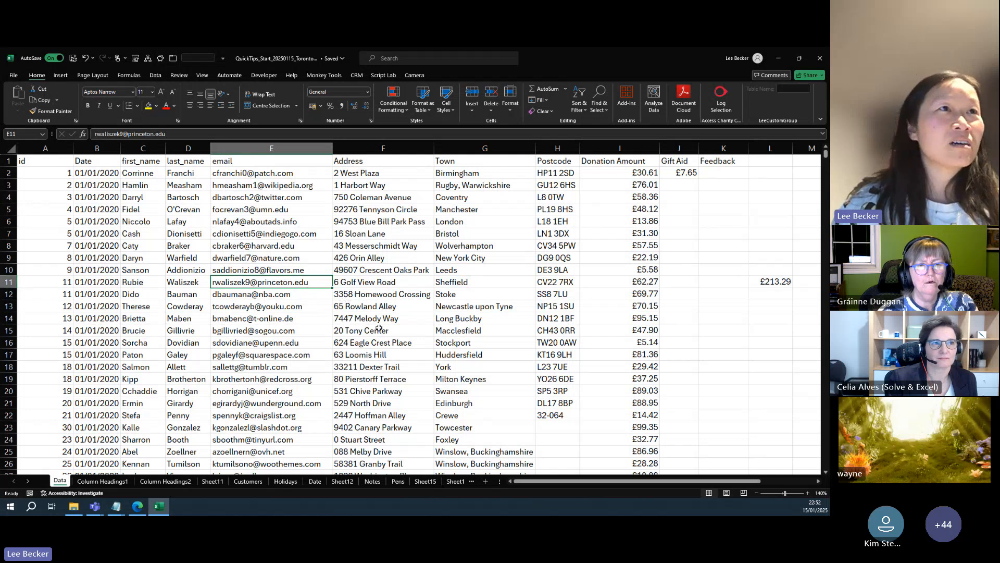
Step: Examine the records further down the Data sheet, checking whether the columns can be identified away from the headings
scroll(372, 319, "down", 19)
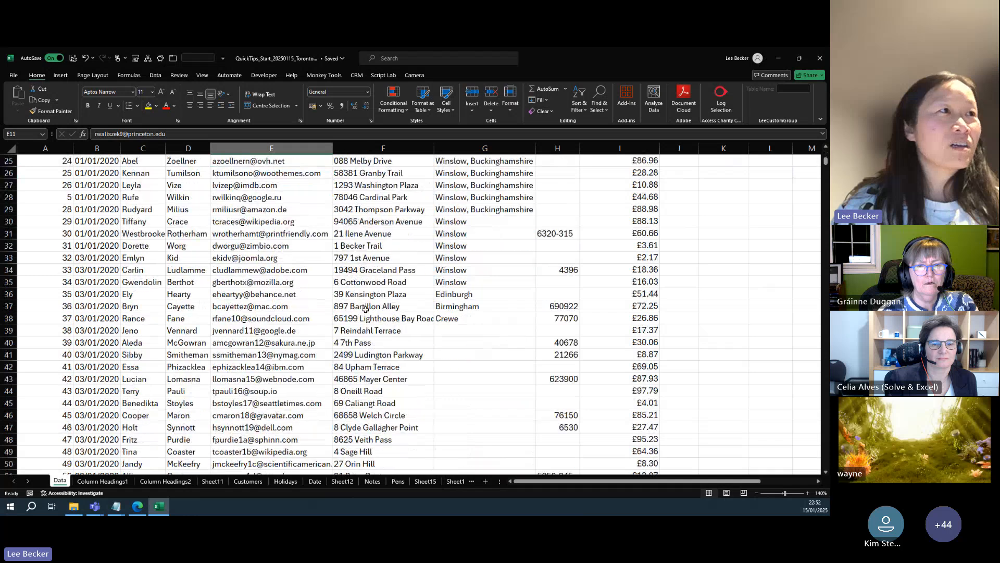
scroll(366, 309, "down", 12)
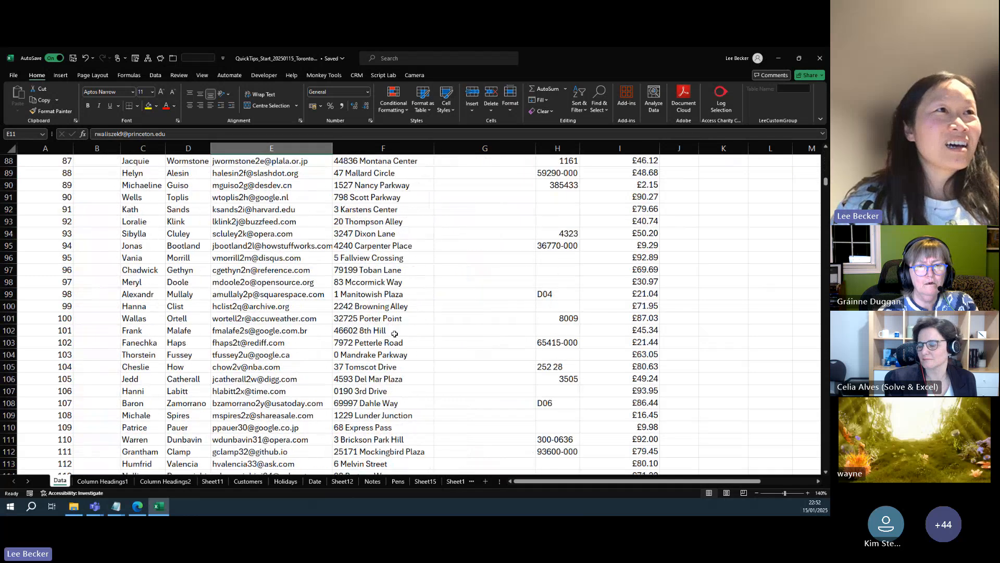
scroll(396, 334, "down", 3)
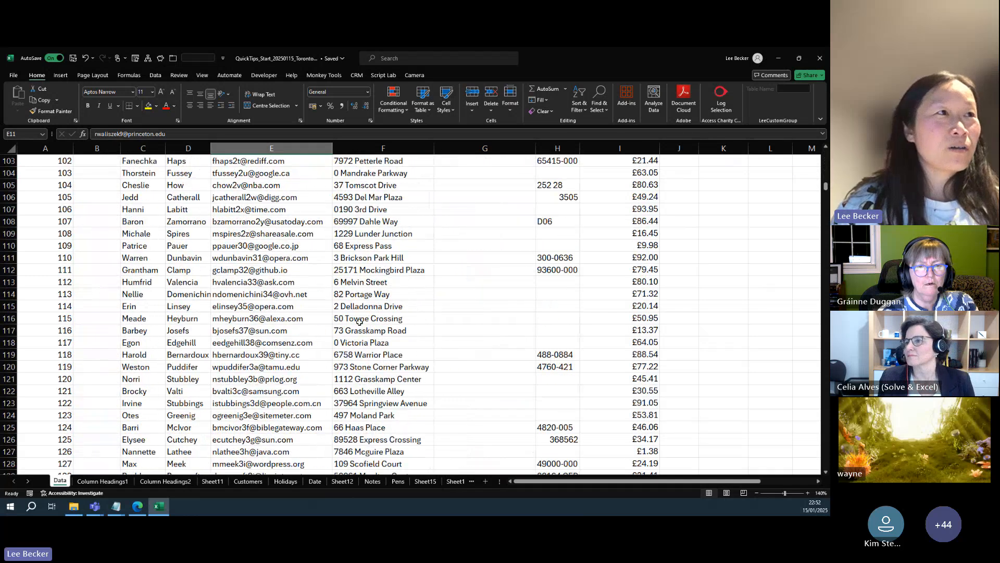
scroll(134, 268, "down", 5)
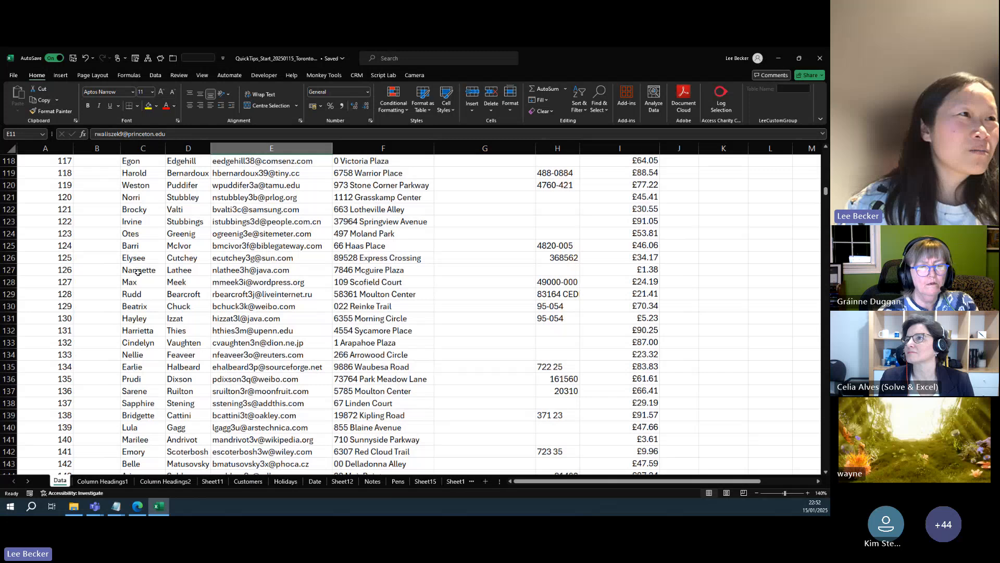
left_click(137, 268)
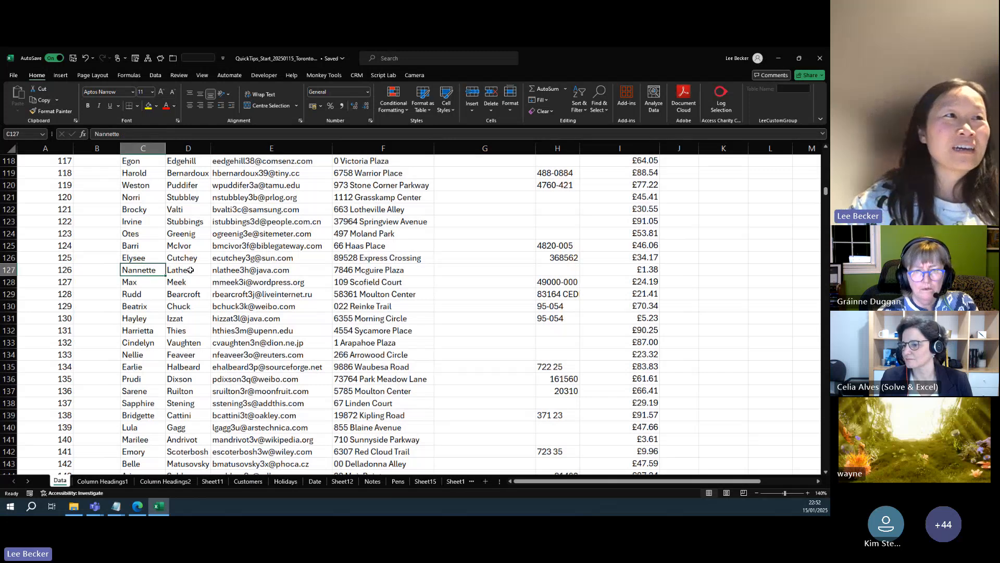
scroll(307, 330, "up", 20)
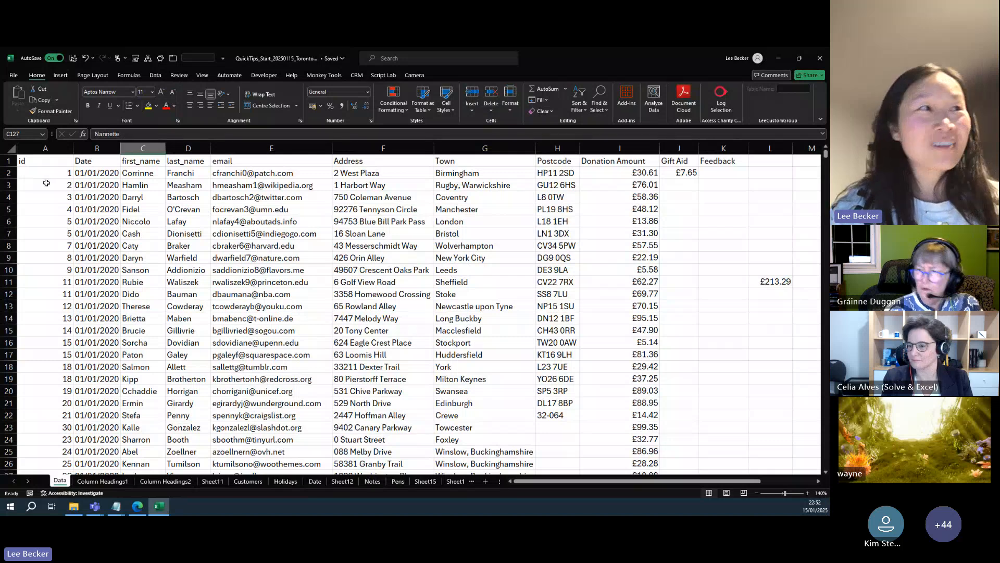
Step: Apply Freeze Panes with header row 1 selected, and check how the rows behave when browsing the records
left_click(9, 160)
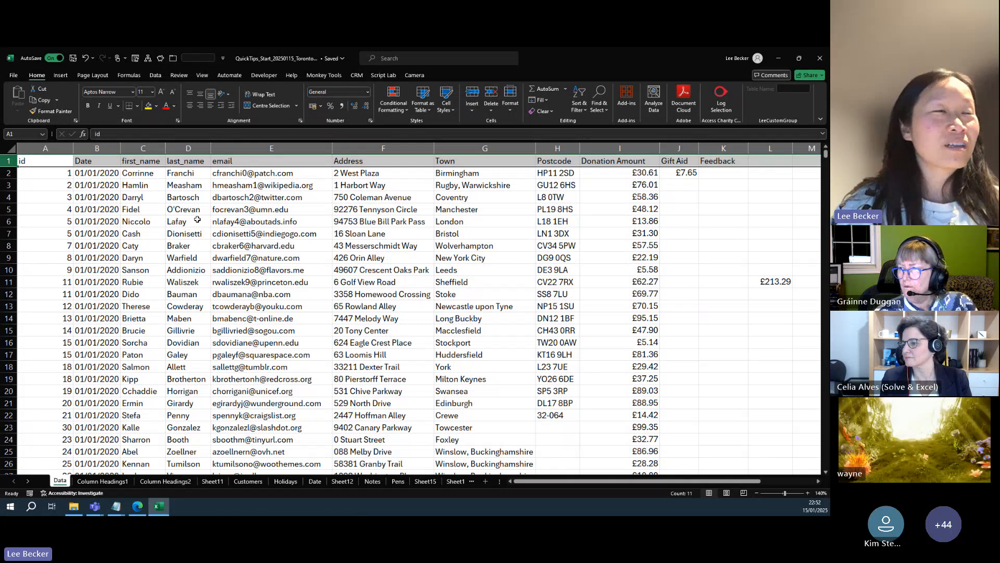
left_click(203, 76)
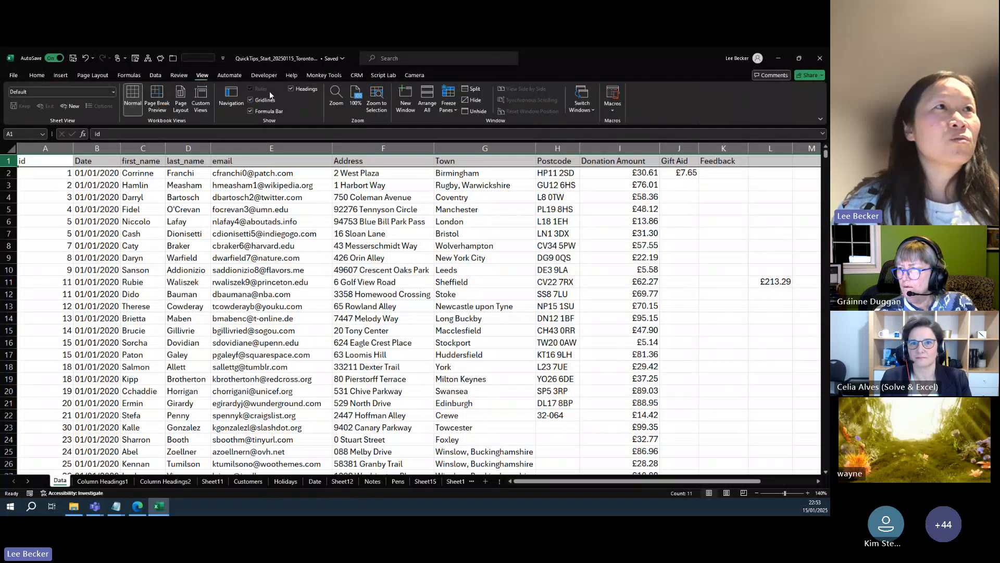
left_click(448, 102)
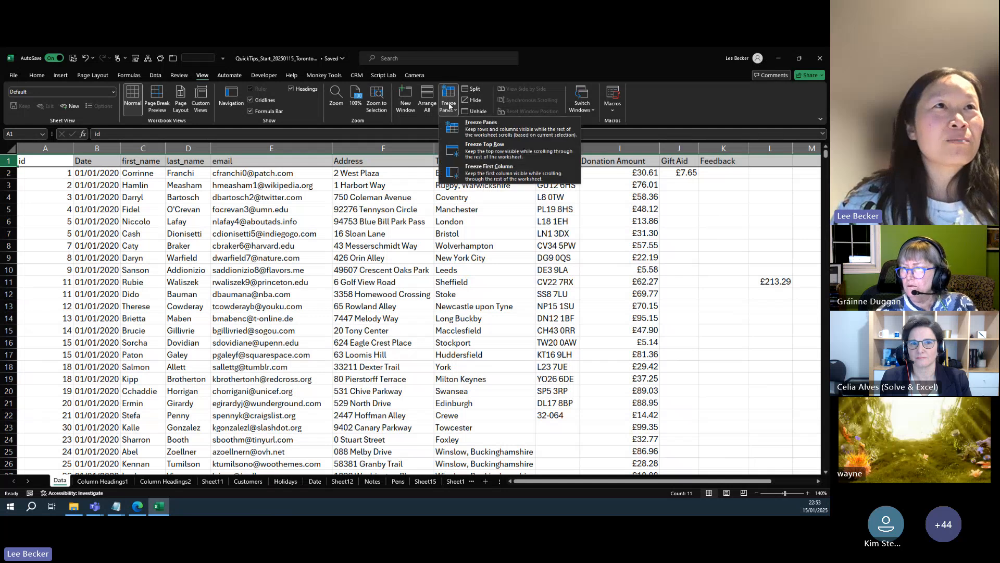
left_click(470, 131)
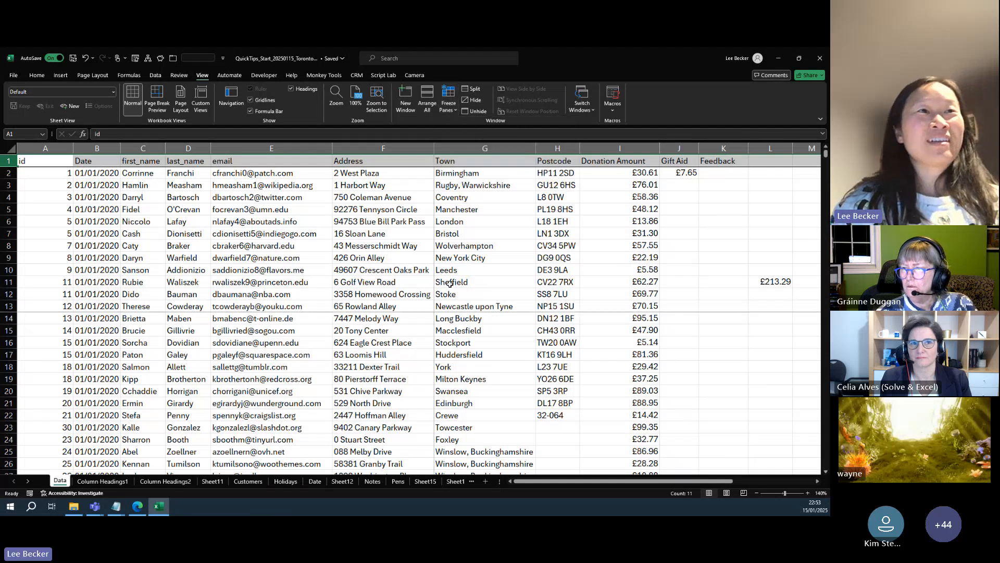
scroll(451, 283, "down", 3)
scroll(456, 284, "up", 3)
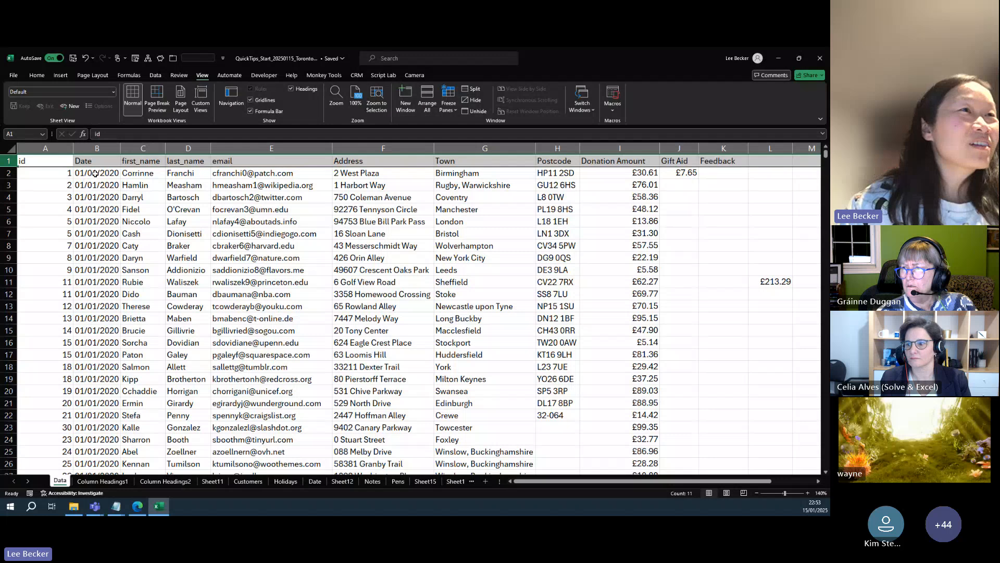
Step: Freeze the header row by applying Freeze Panes from cell A2, and check that the headings stay in view while browsing the records
left_click(450, 112)
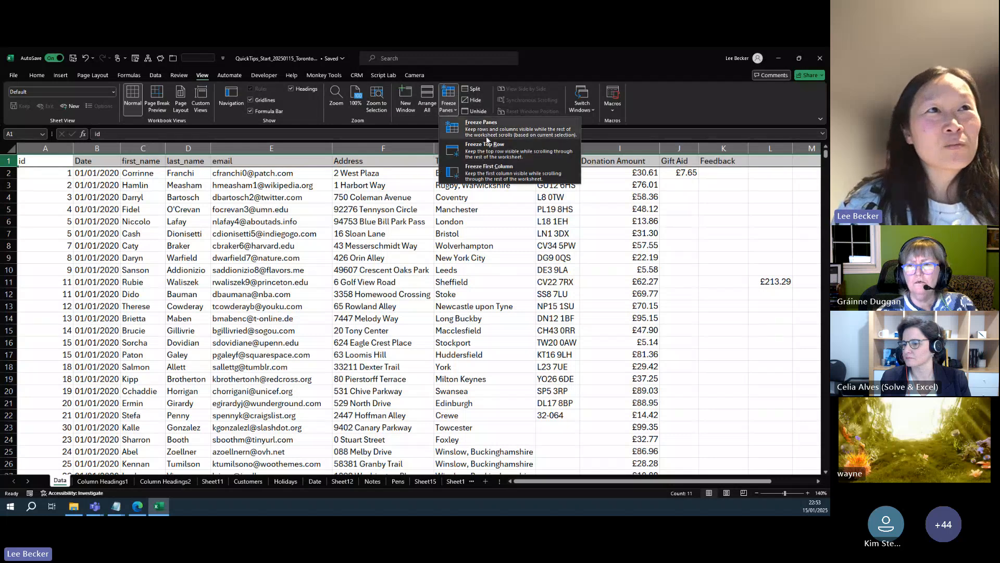
left_click(474, 152)
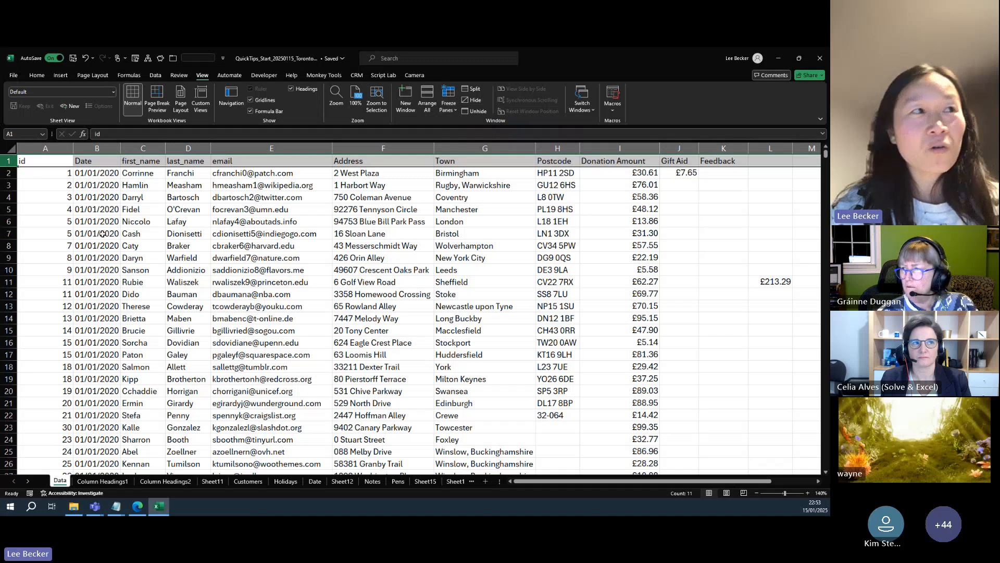
left_click(100, 174)
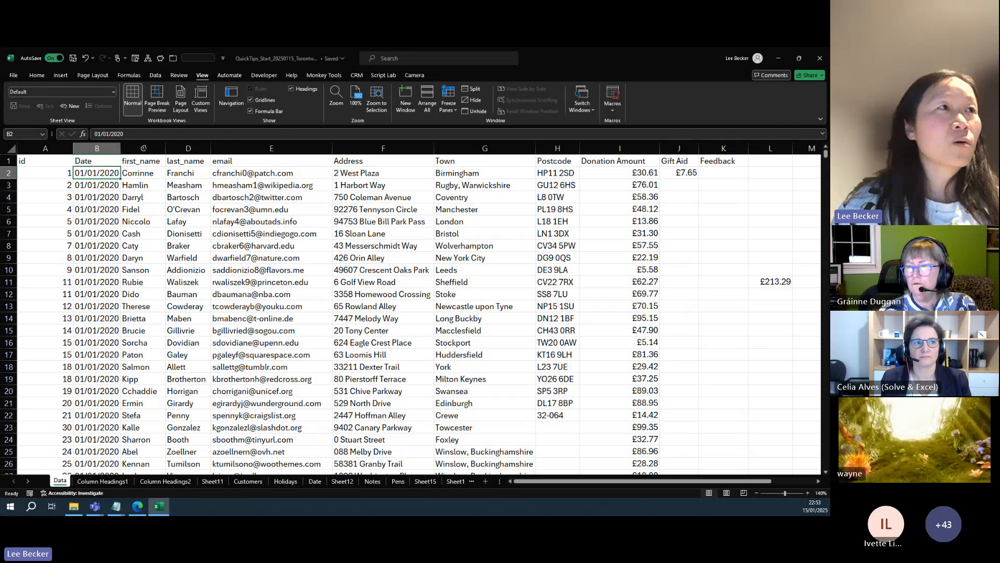
left_click(38, 173)
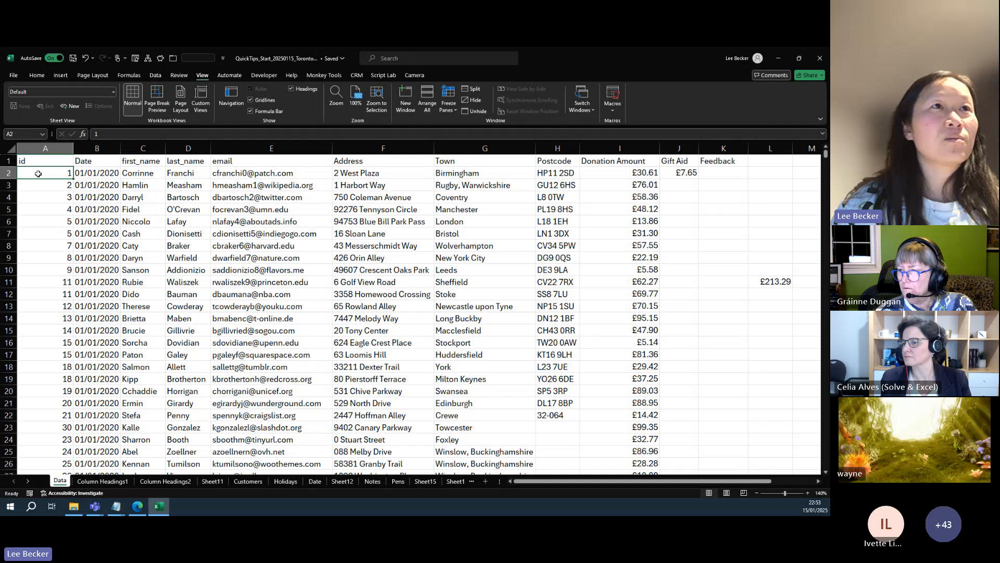
left_click(448, 99)
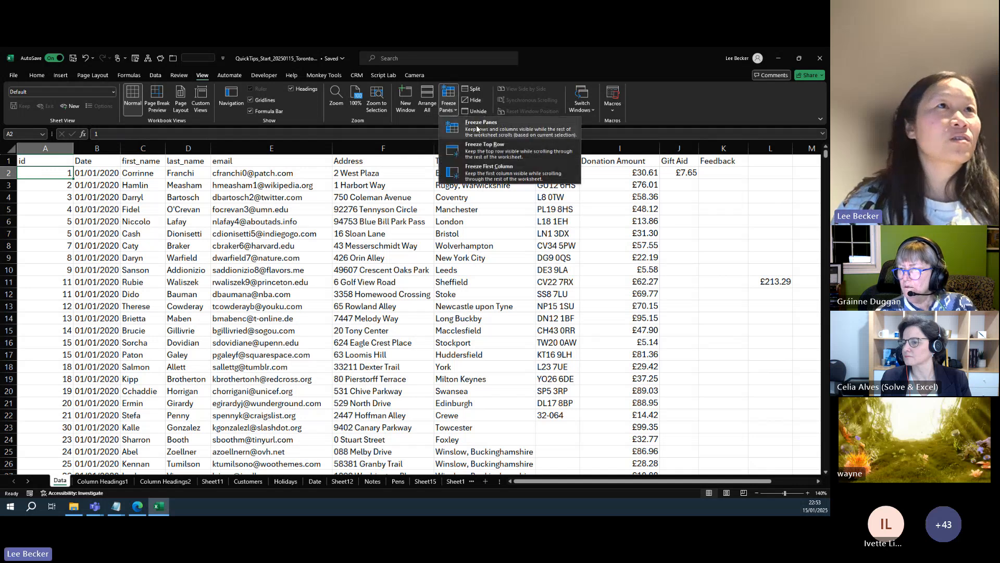
left_click(476, 129)
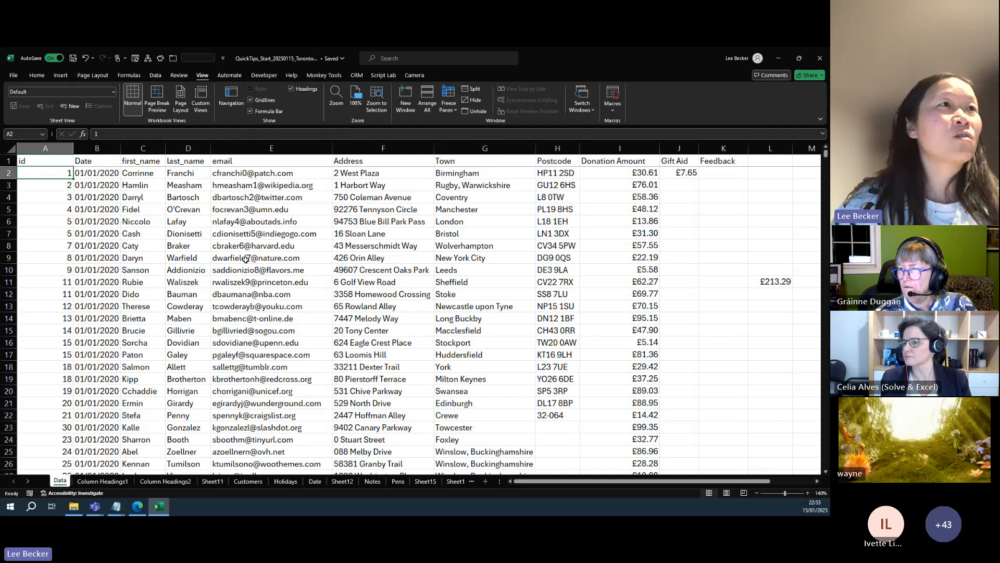
scroll(257, 259, "down", 1)
scroll(257, 258, "down", 4)
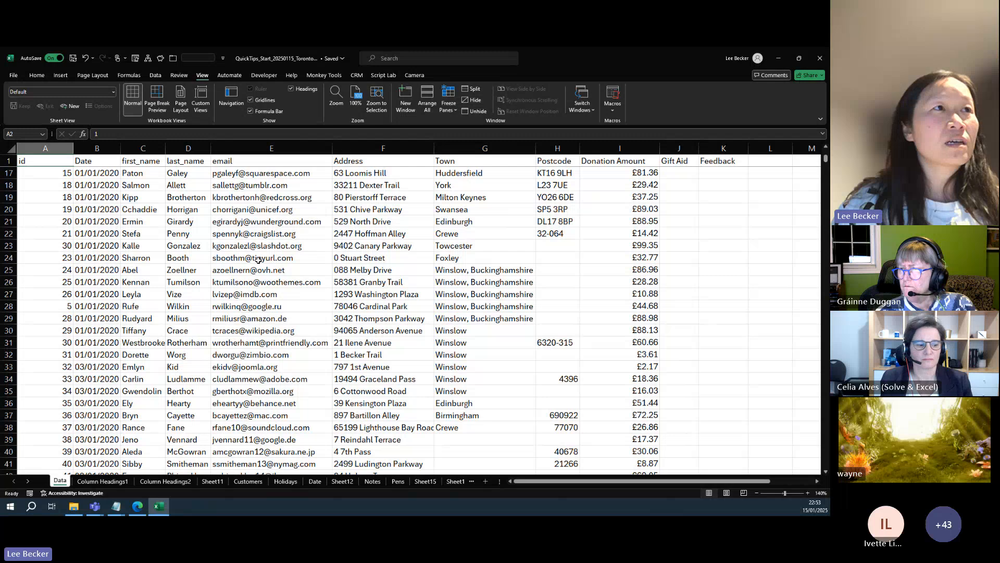
scroll(258, 260, "up", 4)
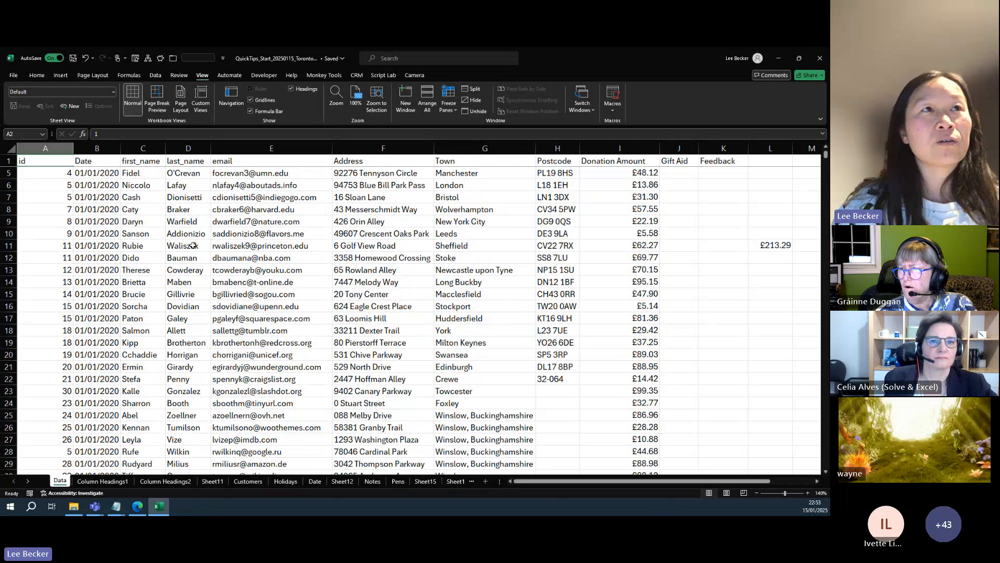
scroll(194, 245, "down", 3)
scroll(195, 245, "up", 4)
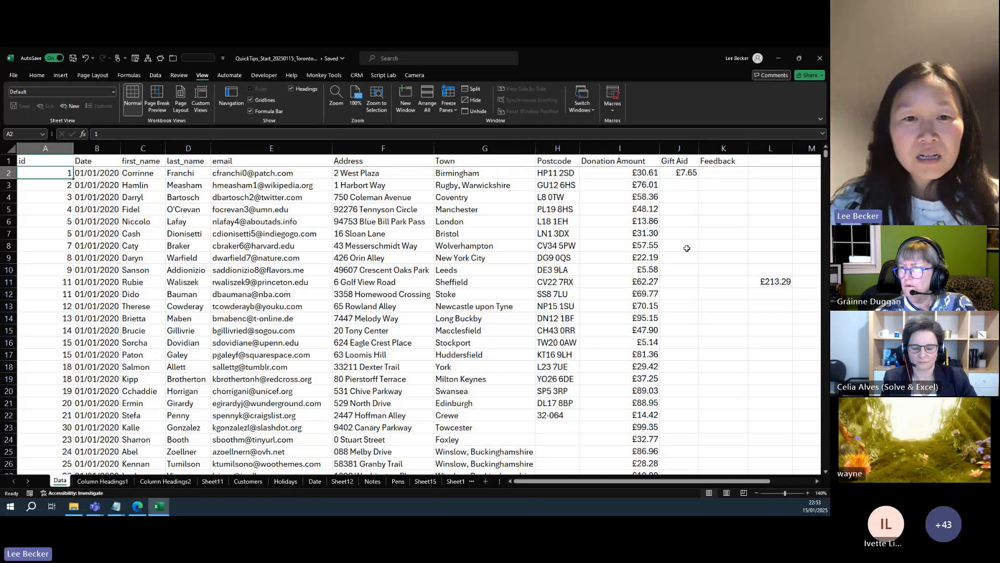
left_click(488, 282)
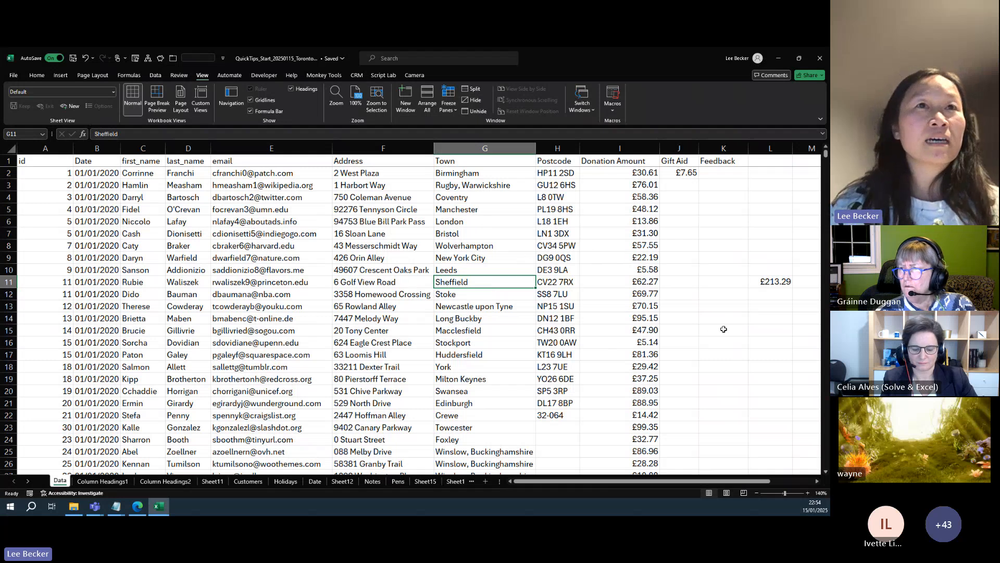
Step: Copy the Gift Aid formula =I2*0.25 from J2 down the column, first to row 20 and further to row 59
left_click(680, 173)
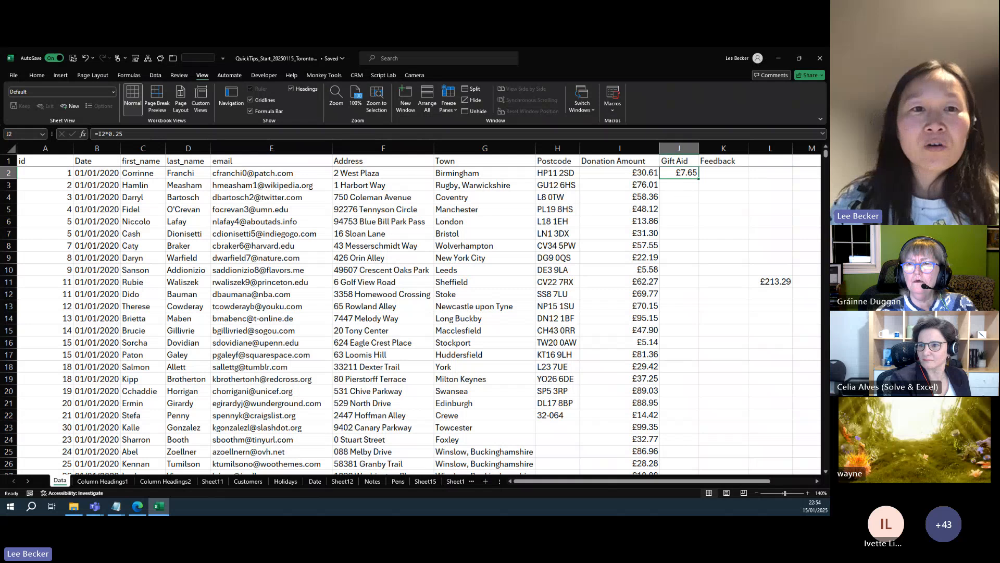
key("alt+Tab")
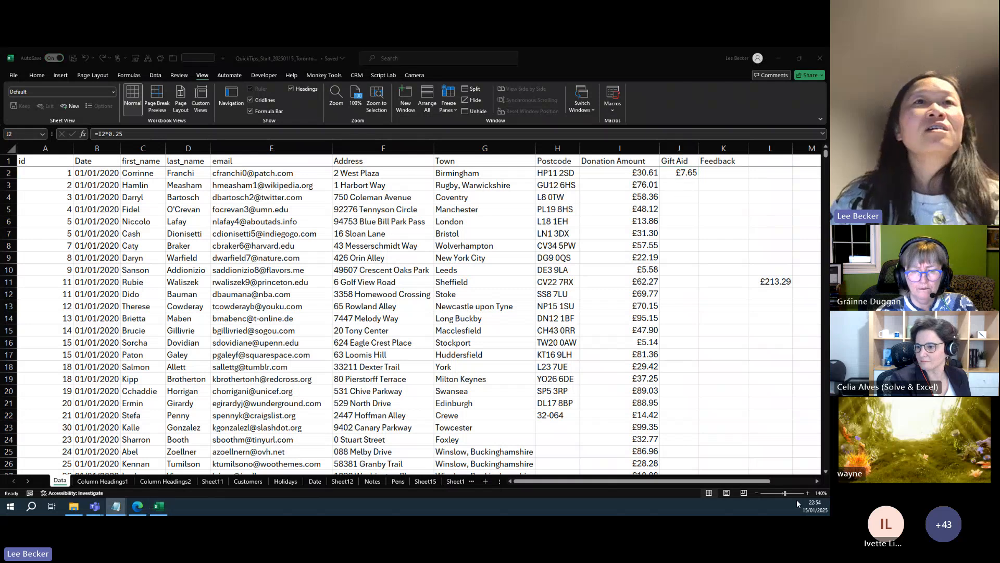
key("alt+Tab")
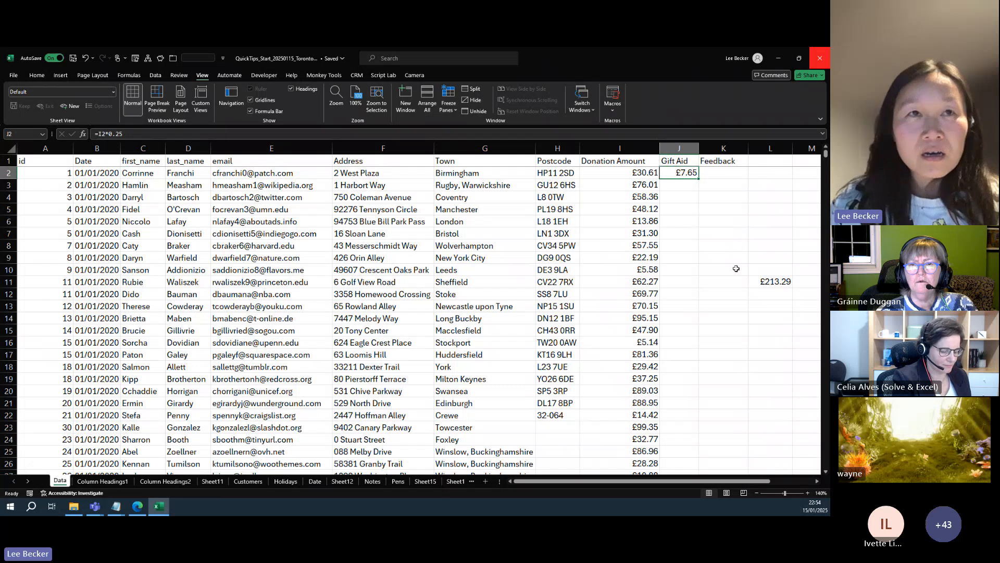
left_click_drag(701, 178, 701, 393)
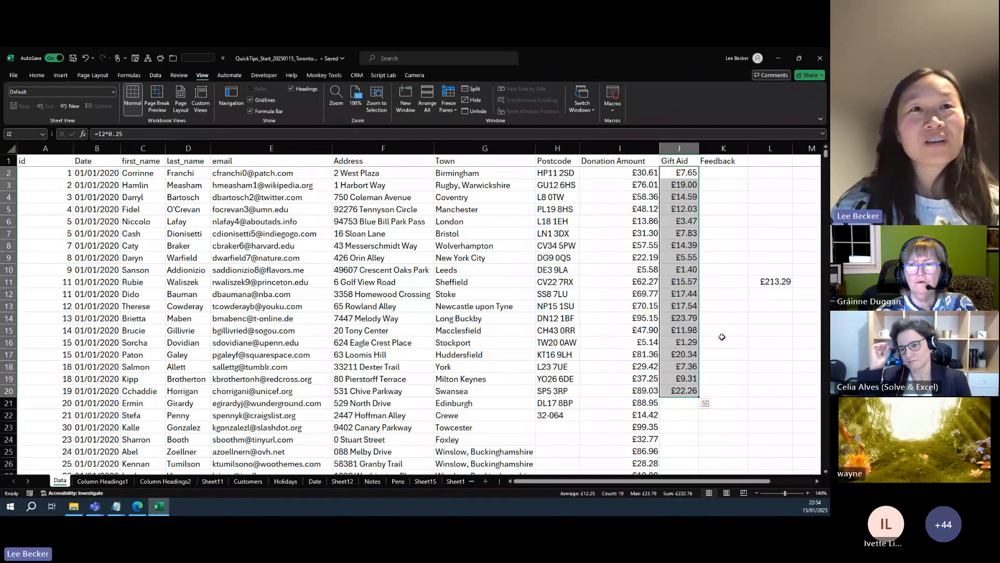
scroll(641, 325, "down", 7)
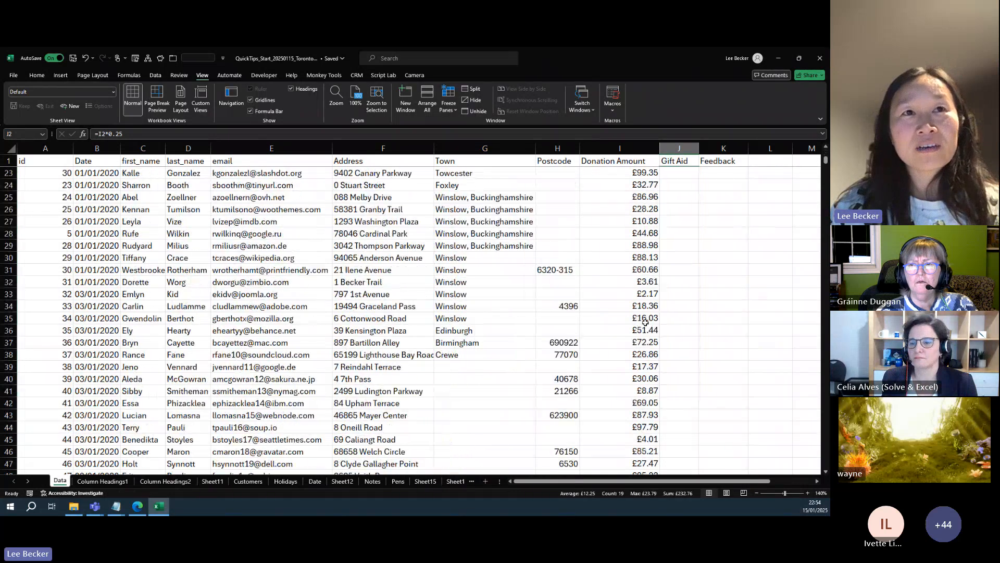
scroll(702, 245, "up", 3)
left_click_drag(703, 246, 691, 365)
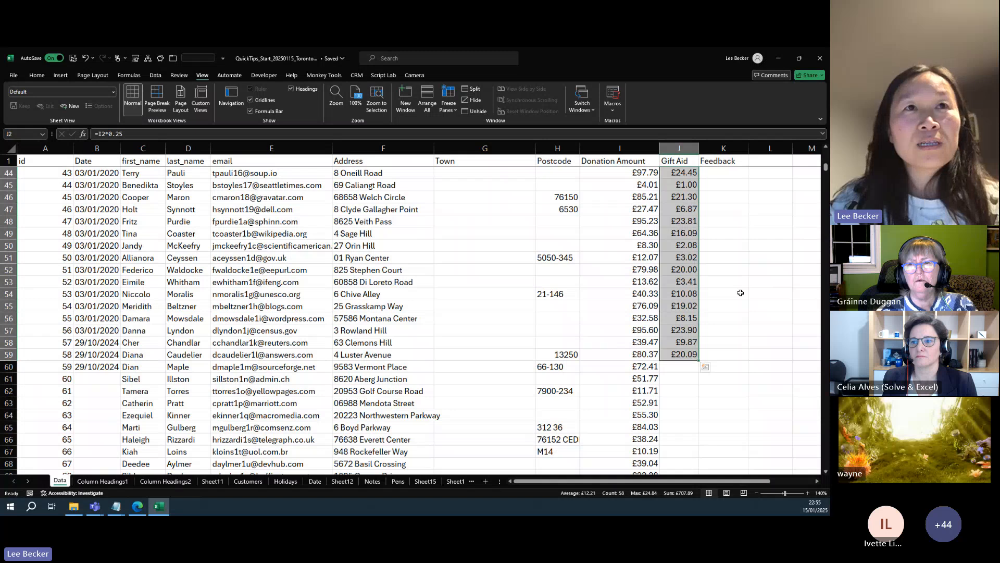
Step: Auto-fill the Gift Aid formula from row 59 down to the last record in row 1001
scroll(741, 293, "up", 14)
scroll(742, 290, "down", 16)
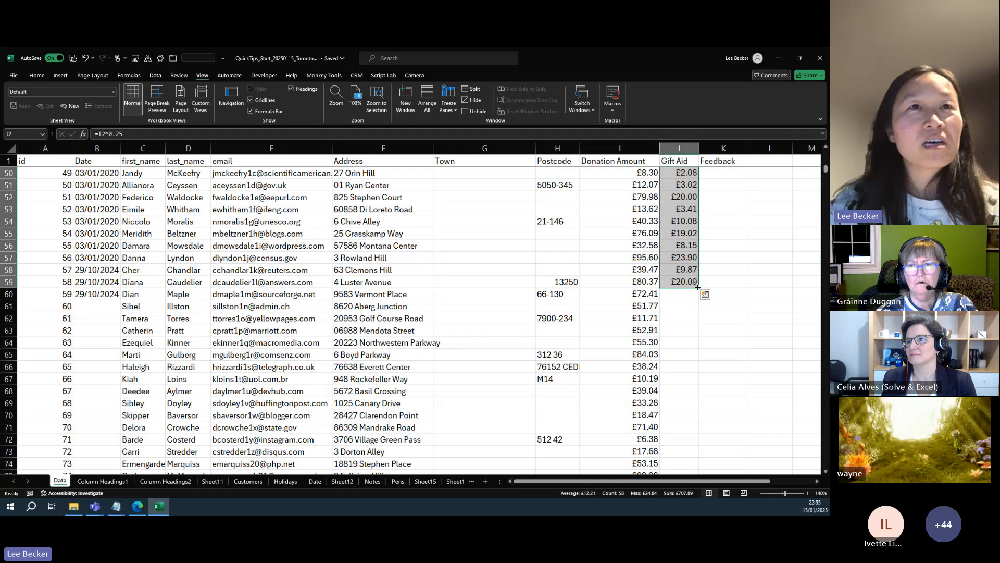
double_click(698, 287)
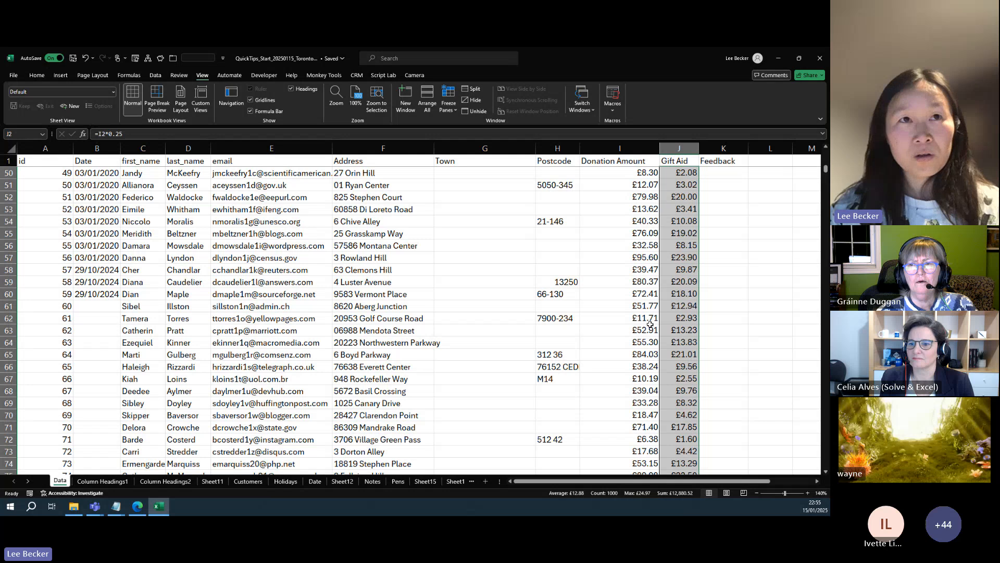
Step: Examine the filled Gift Aid formulas down to the last record, and return to cell J2
left_click(685, 330)
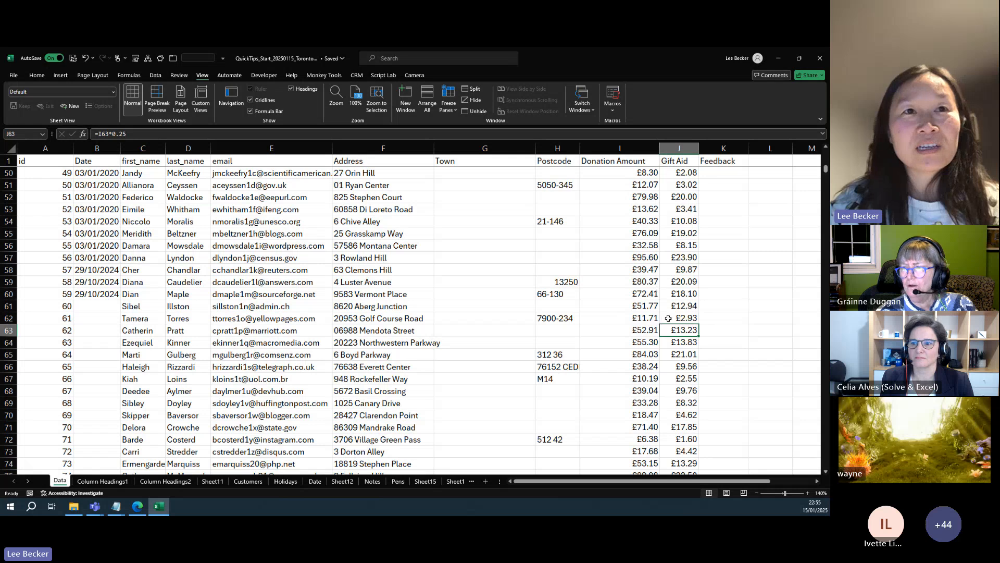
scroll(669, 318, "down", 6)
scroll(677, 310, "down", 1)
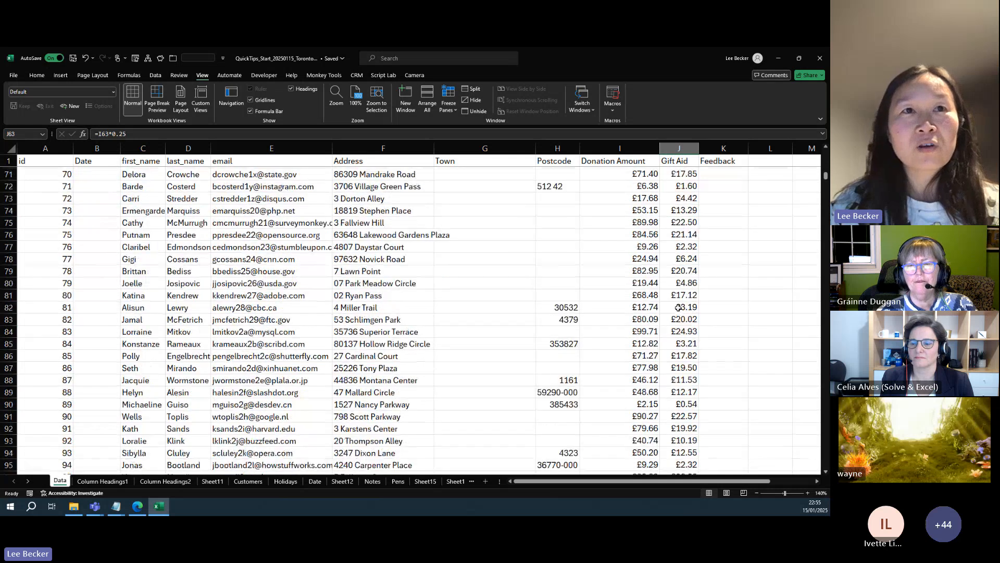
left_click(686, 306)
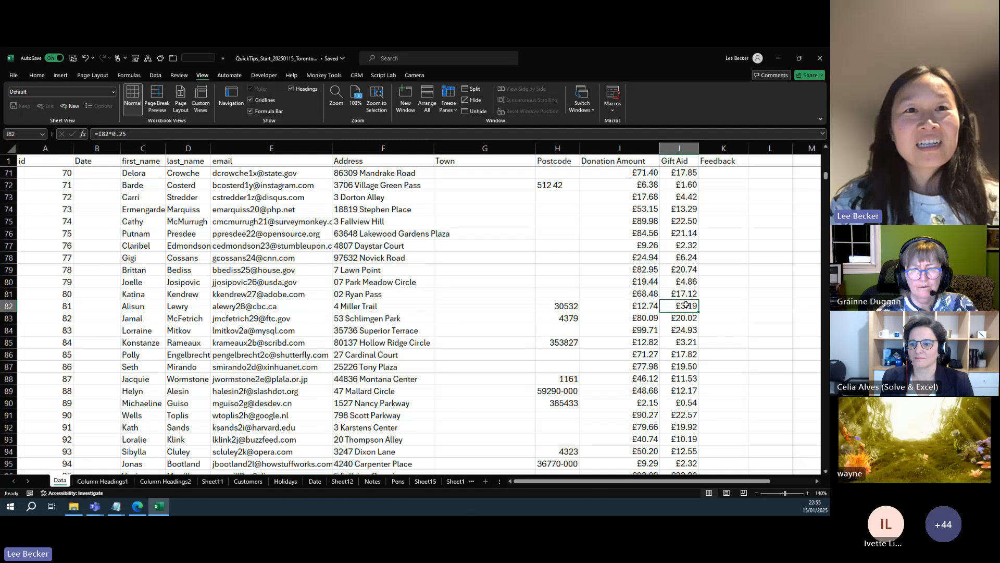
key("ctrl+Down")
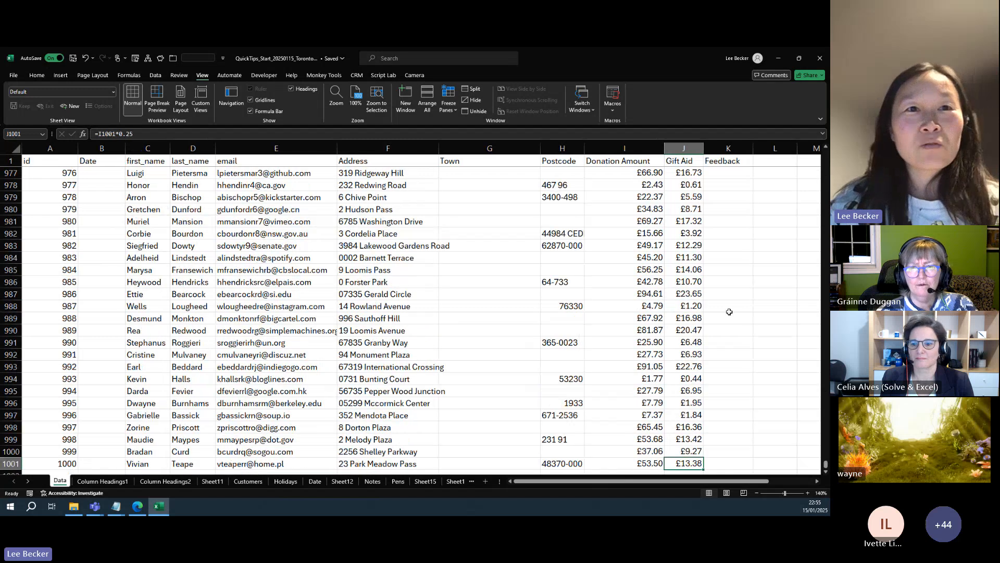
scroll(719, 315, "down", 2)
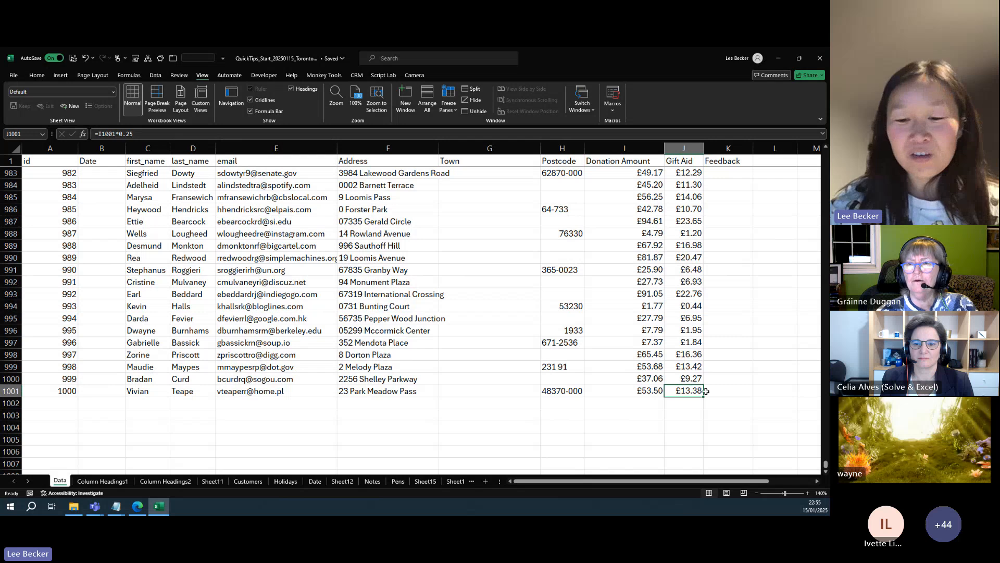
key("ctrl+Up")
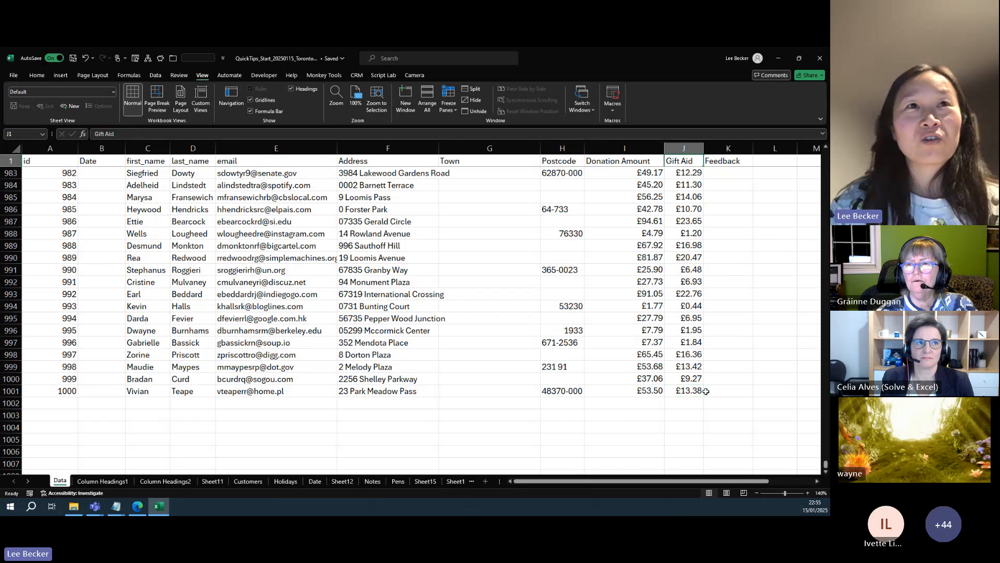
key("Down")
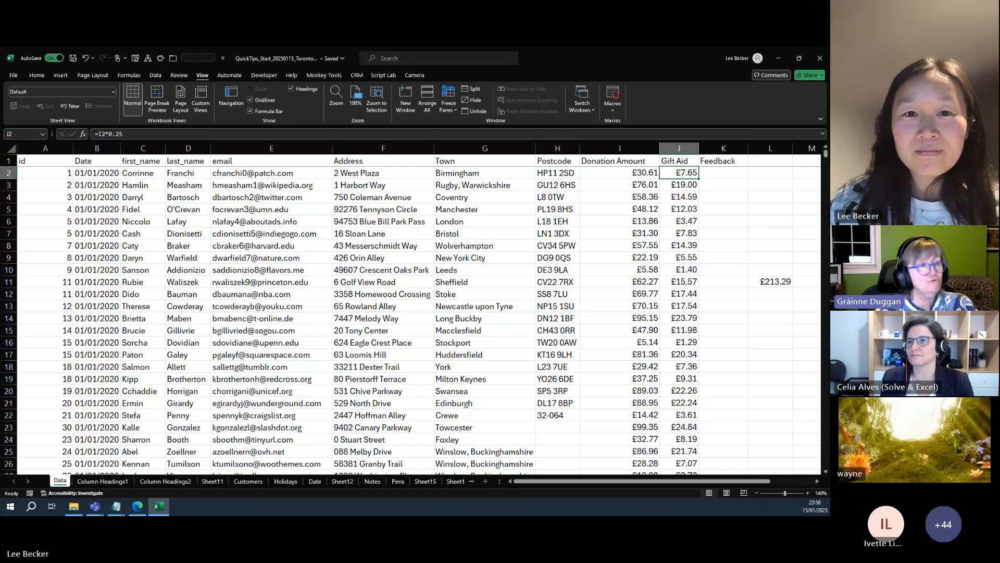
key("alt+Tab")
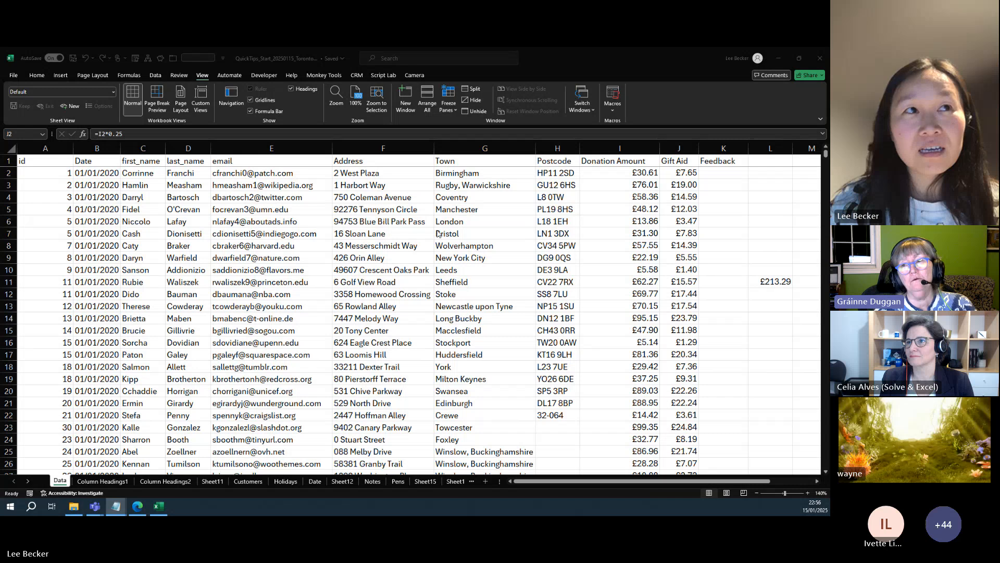
key("alt+Tab")
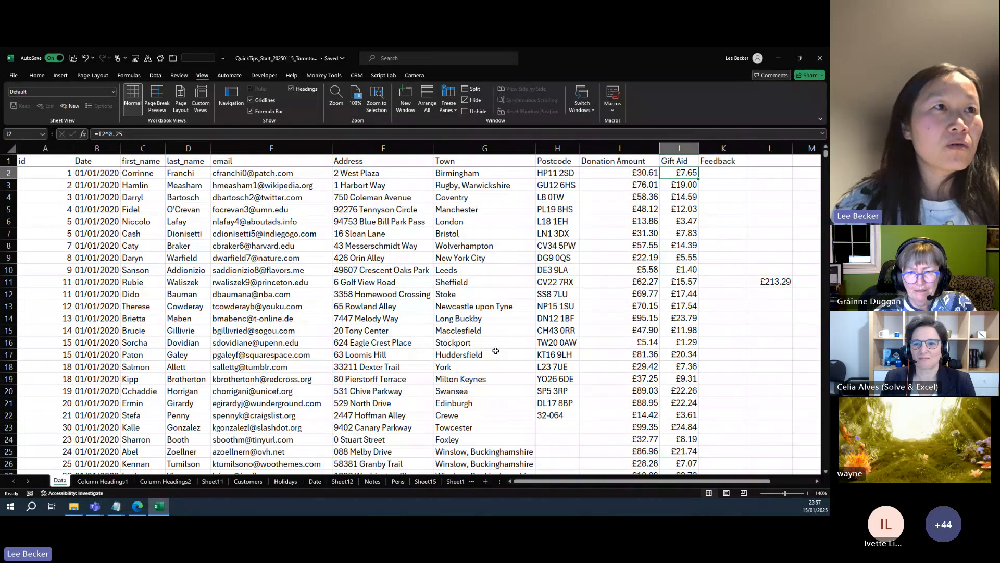
Step: Fill the blank Town cell G39 with Crewe, copied down from the cell directly above it
scroll(495, 351, "down", 7)
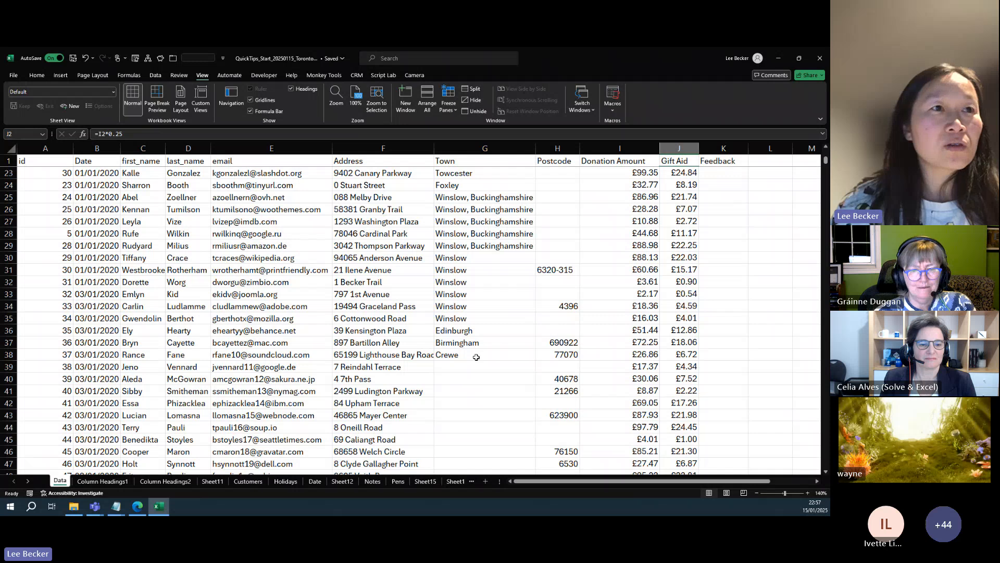
left_click(477, 356)
left_click(485, 367)
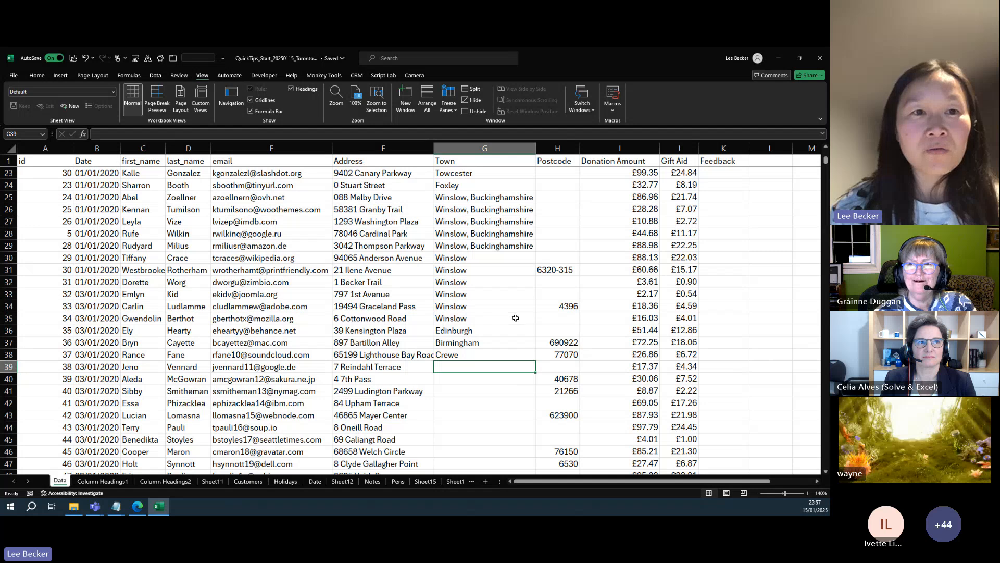
scroll(517, 317, "down", 2)
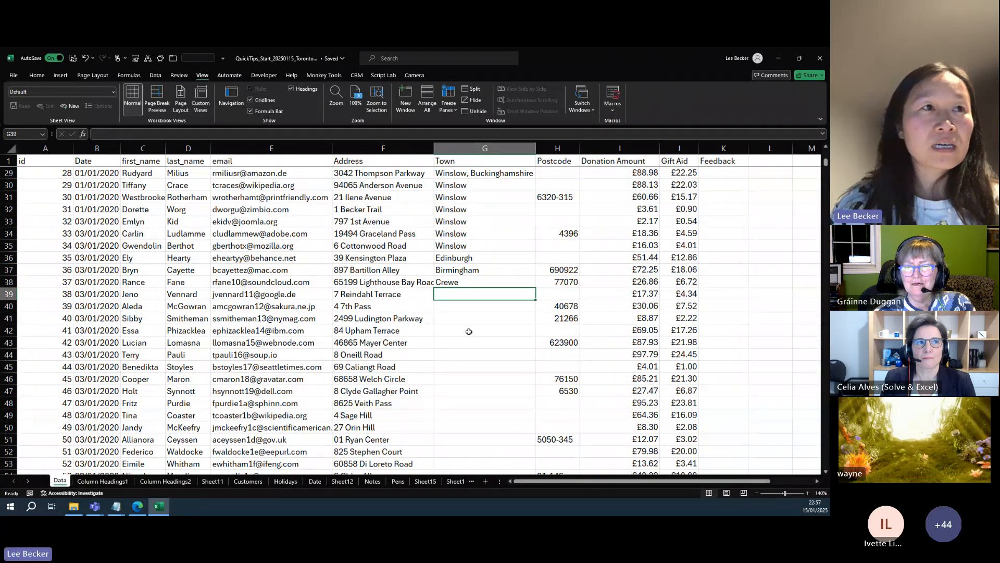
type("D")
key("BackSpace")
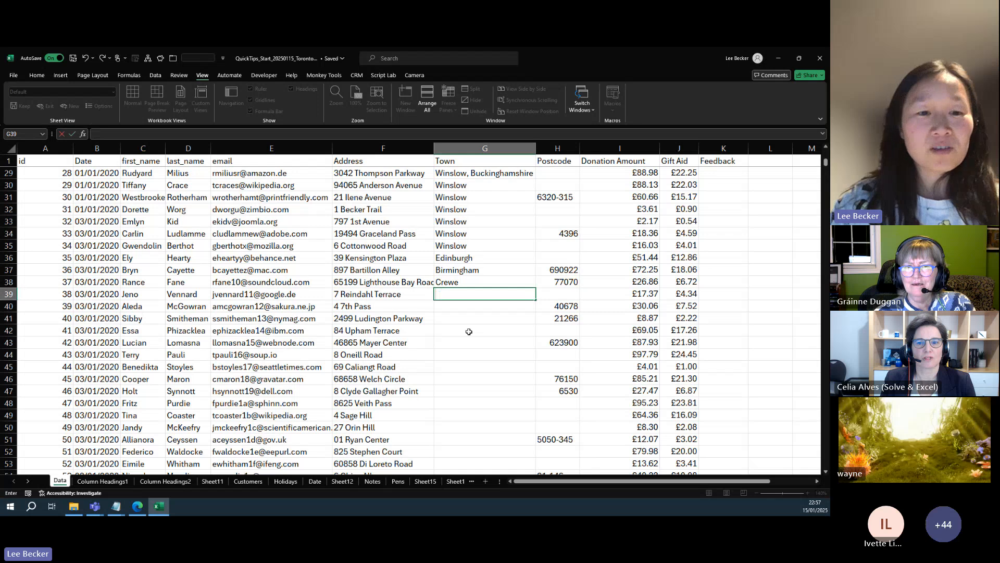
left_click(458, 384)
left_click(468, 295)
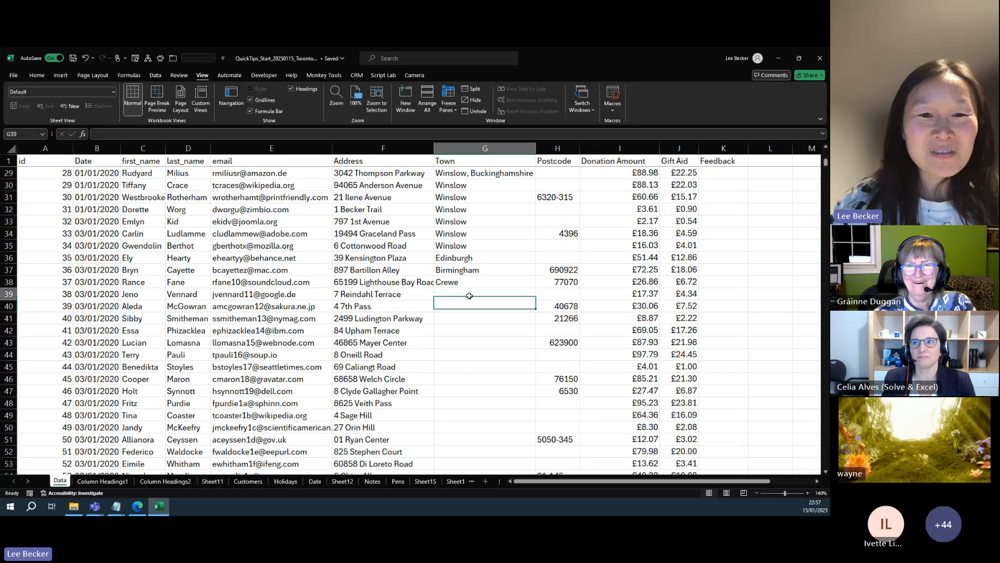
key("ctrl+d")
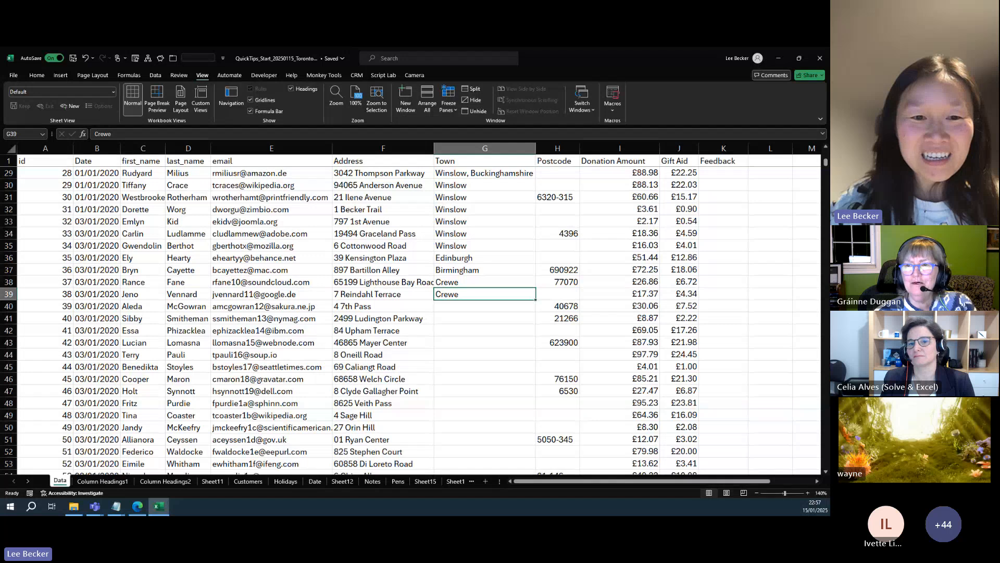
Step: Fill the town Crewe from G39 down through the blank Town cells to G46
left_click(465, 281)
left_click(474, 295)
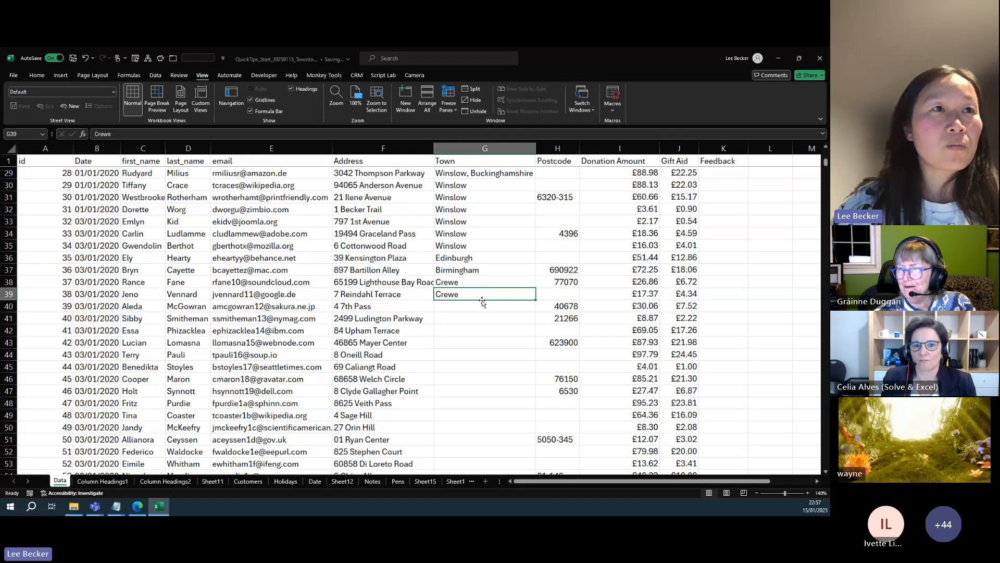
left_click_drag(478, 293, 480, 386)
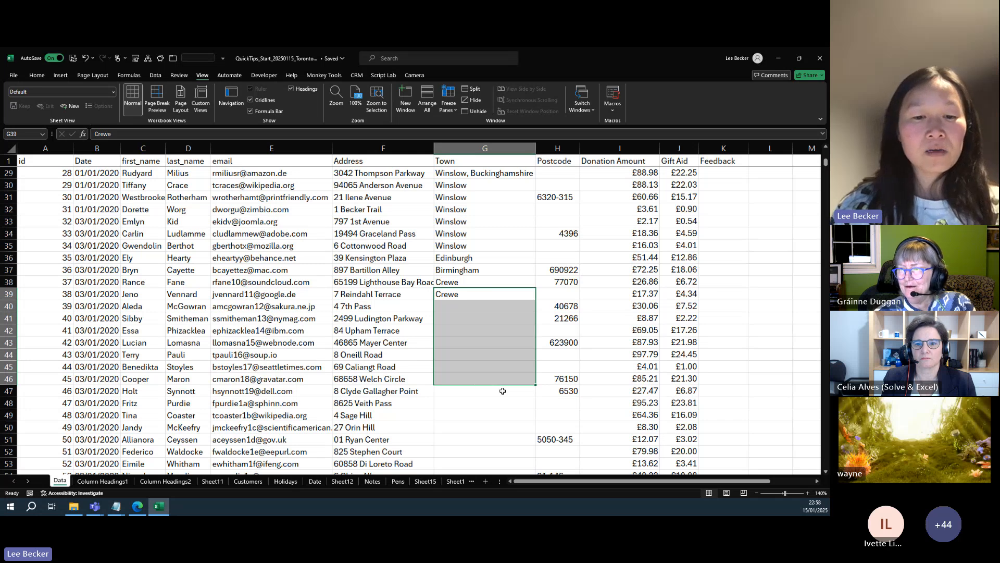
key("ctrl+d")
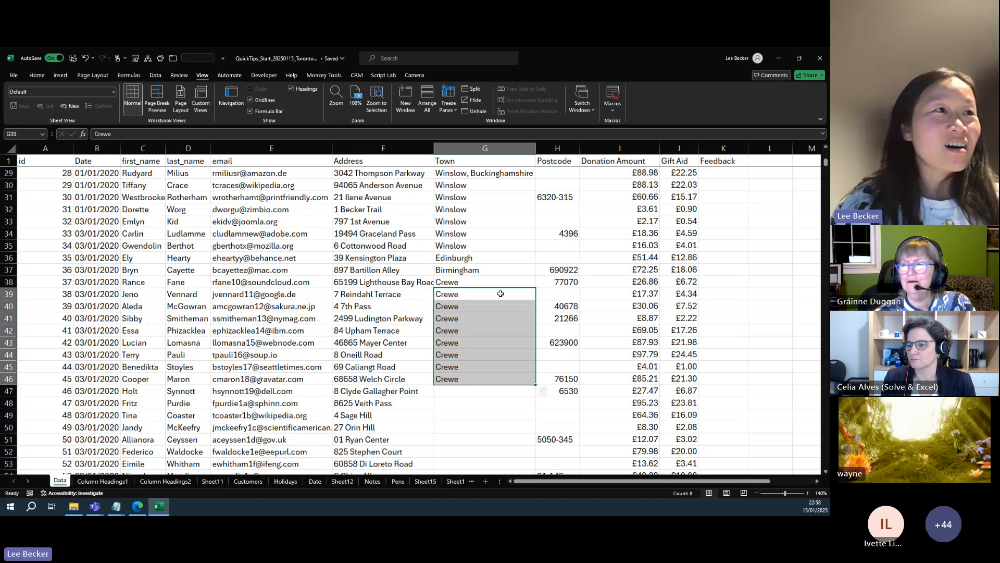
Step: Enter the current date, 15/01/2025, in B61, the first blank cell of the Date column
left_click(97, 363)
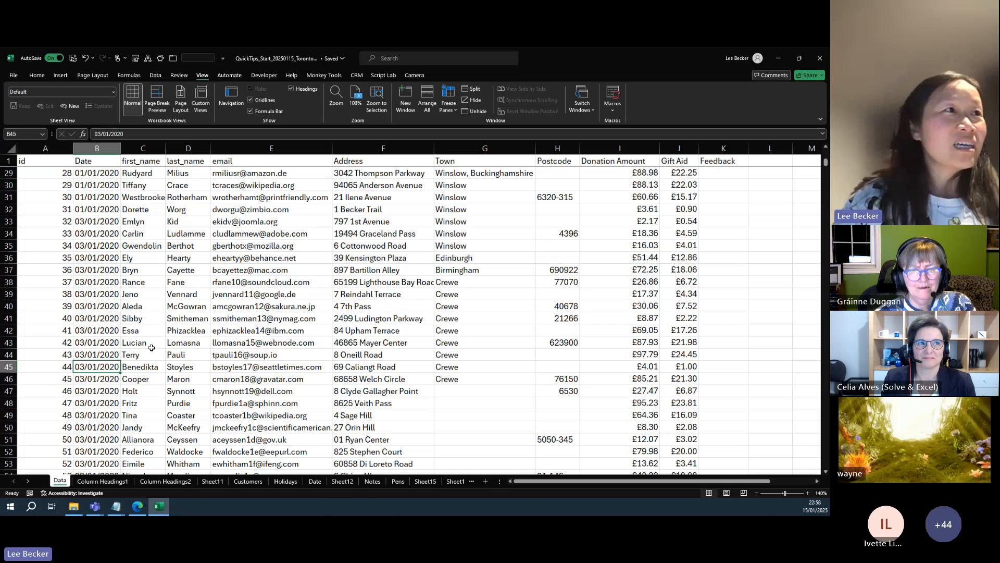
scroll(152, 347, "down", 2)
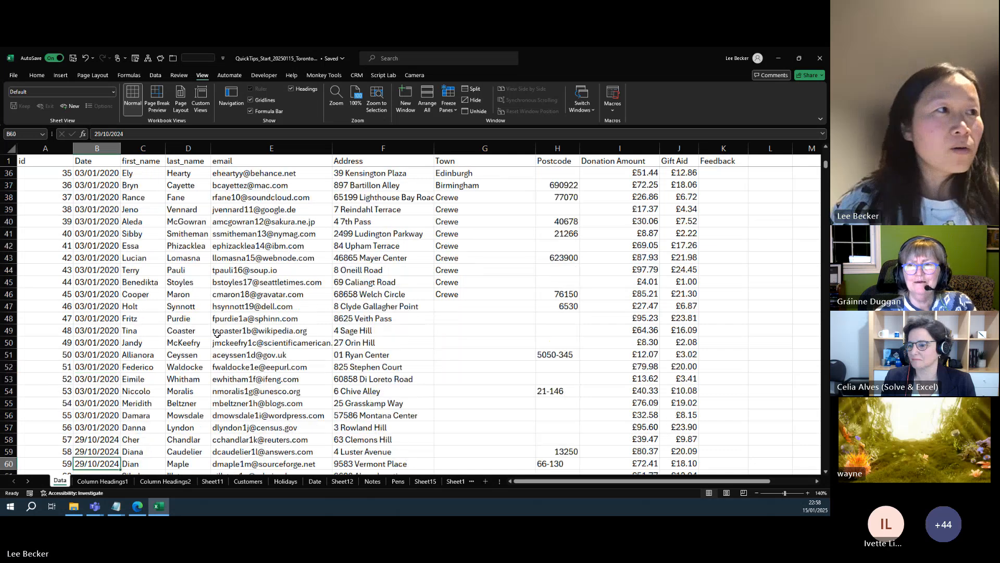
key("ctrl+Down")
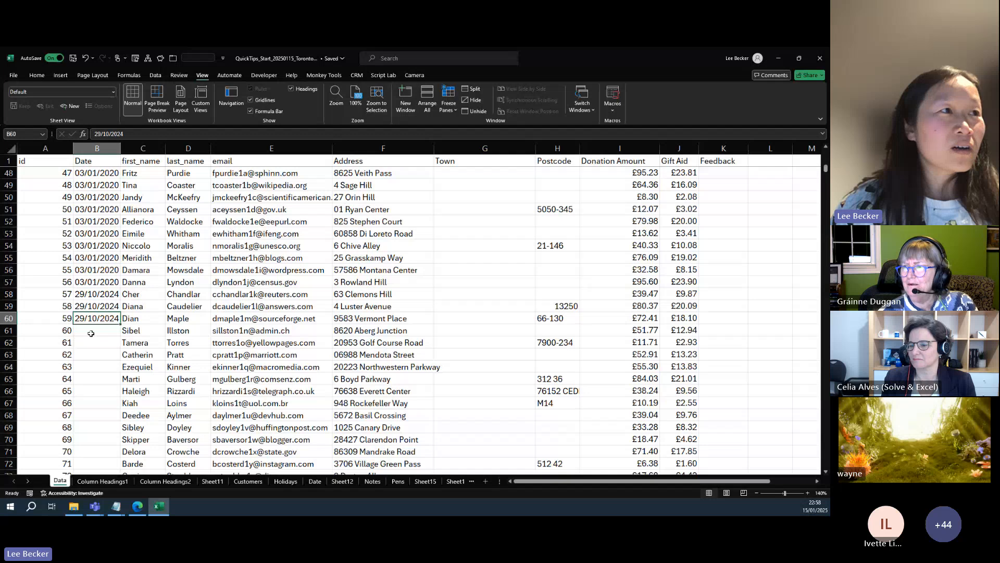
key("Down")
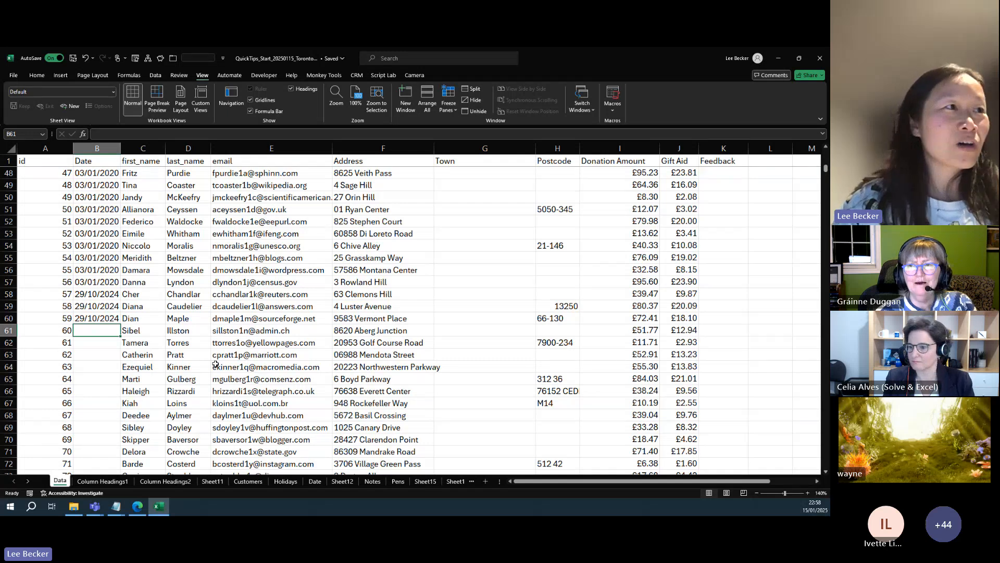
key("ctrl+semicolon")
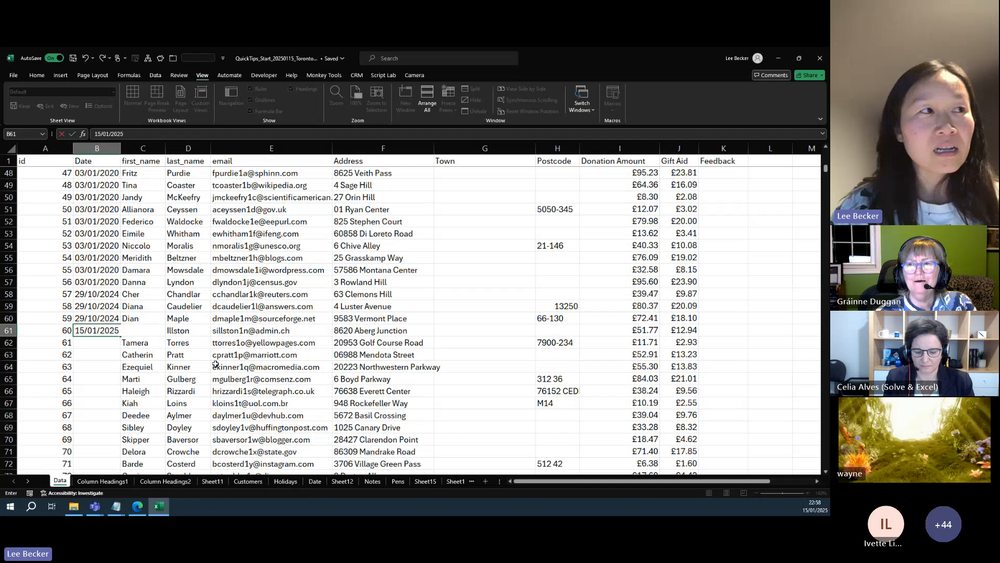
key("Return")
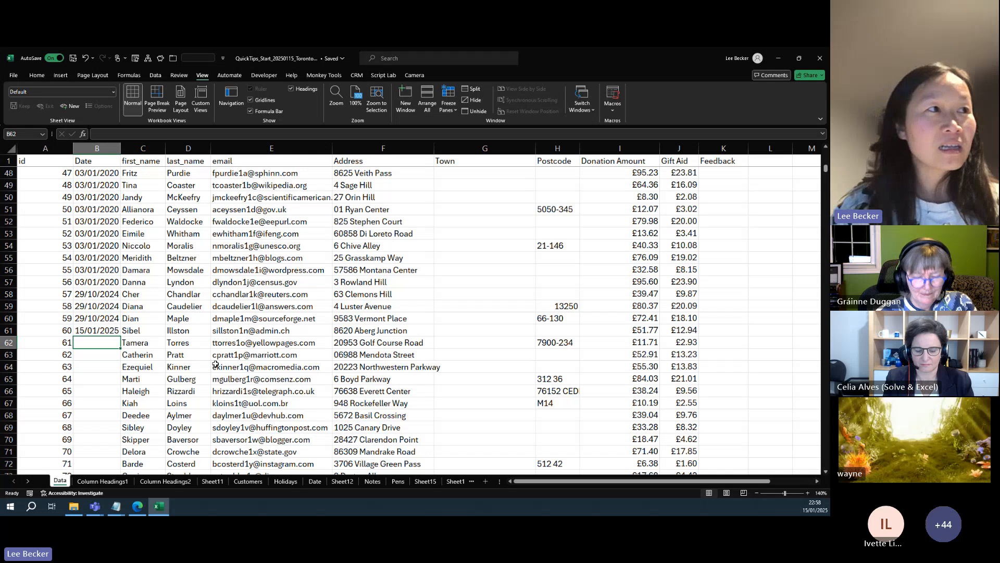
key("Up")
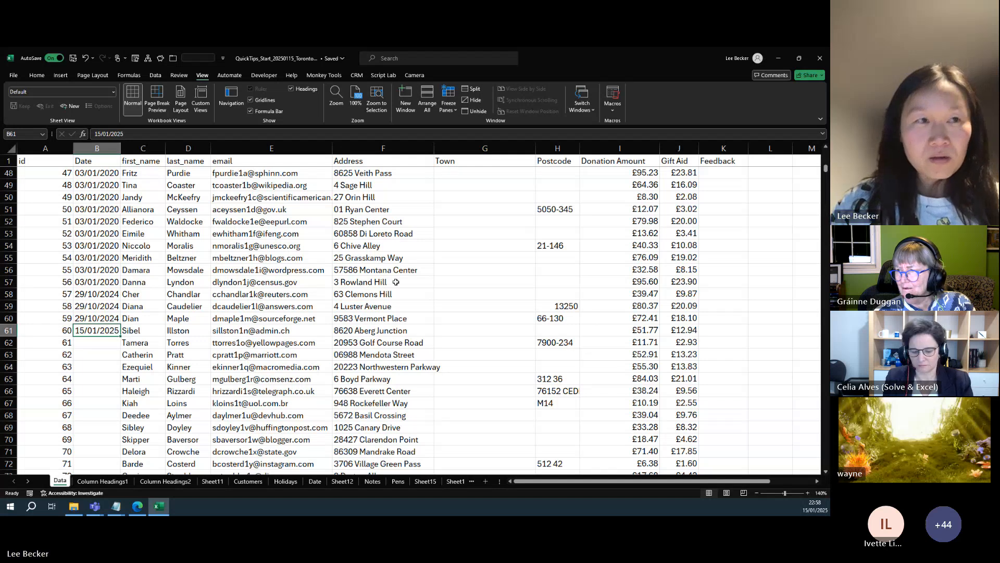
Step: Select the blank Town cell G47 and review the town names already entered above it
left_click(295, 330)
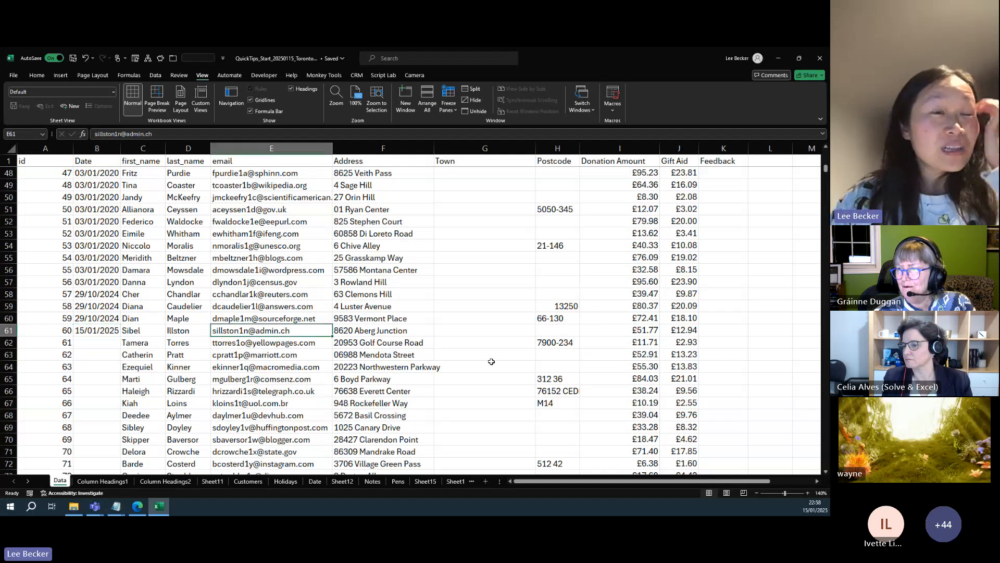
scroll(493, 353, "up", 9)
scroll(494, 353, "up", 6)
scroll(521, 334, "down", 11)
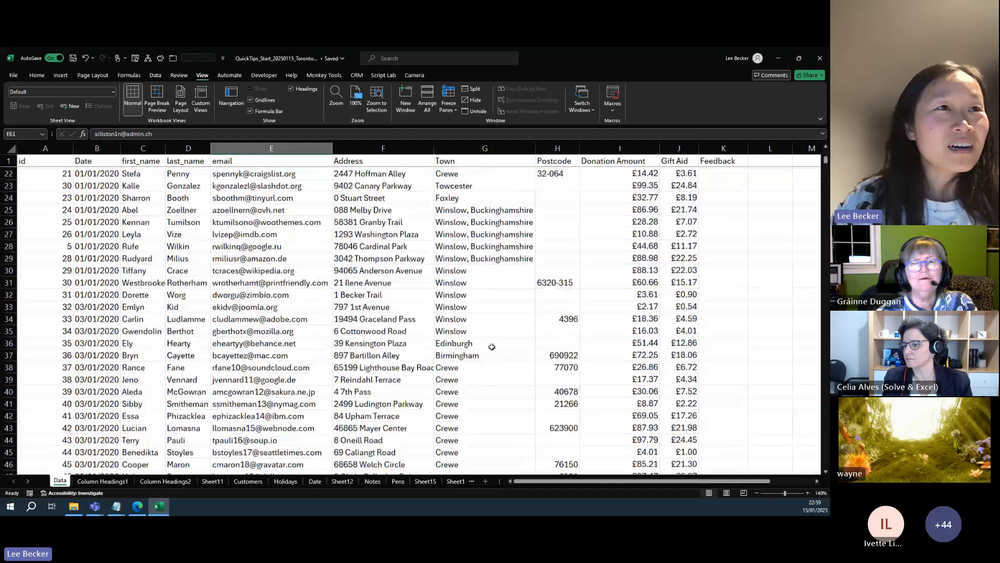
scroll(559, 317, "up", 2)
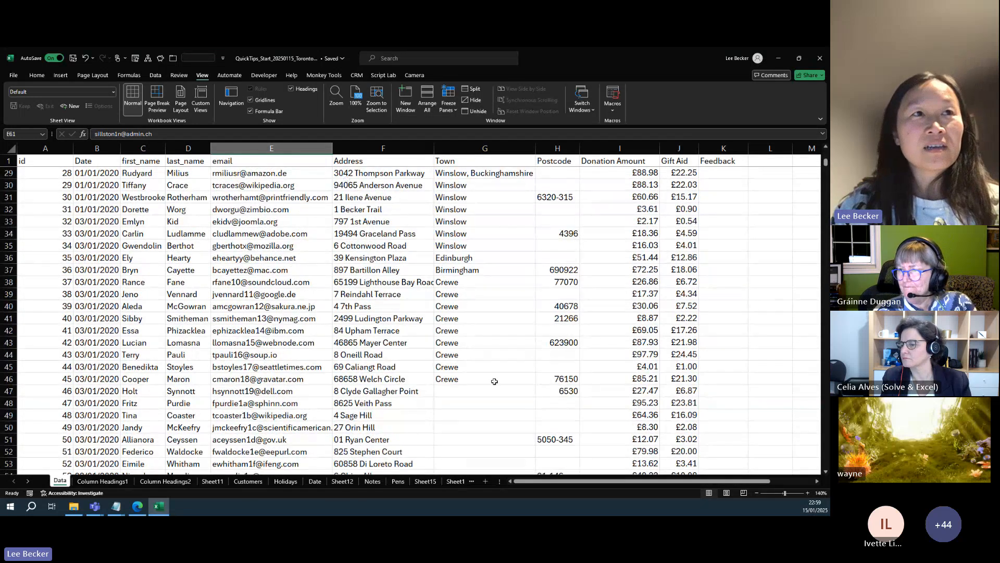
scroll(501, 362, "up", 1)
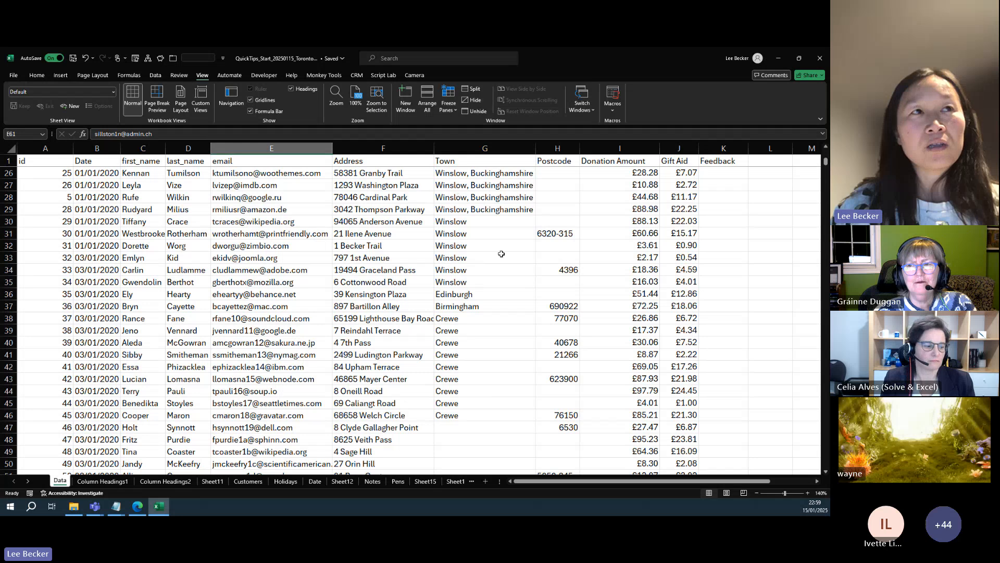
left_click(475, 428)
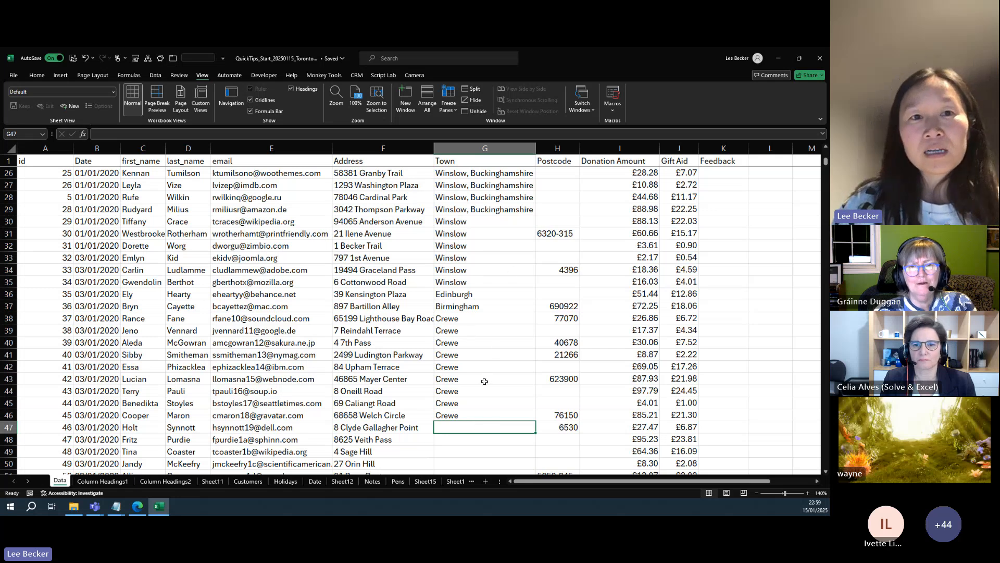
scroll(487, 276, "up", 3)
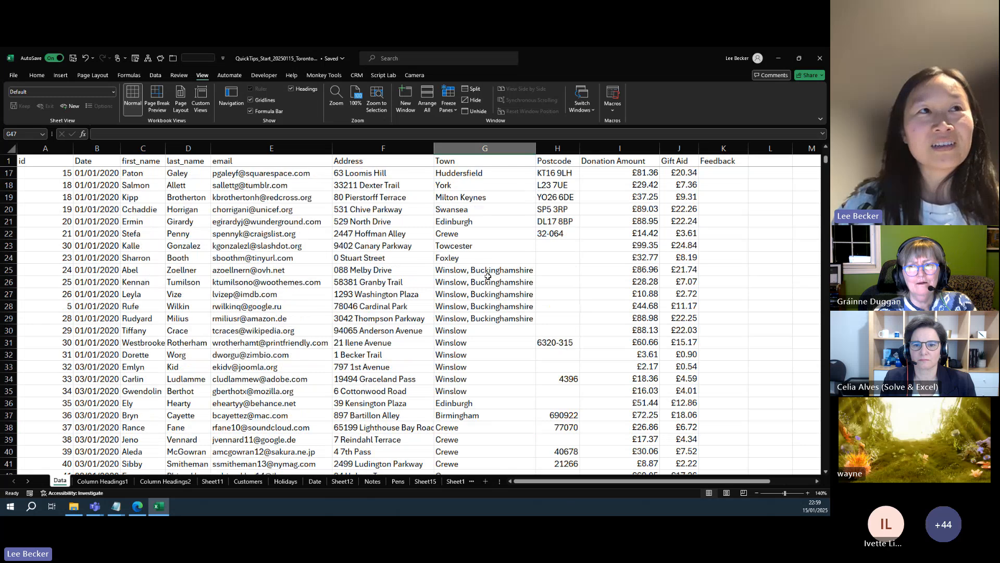
scroll(488, 276, "up", 5)
scroll(490, 342, "down", 5)
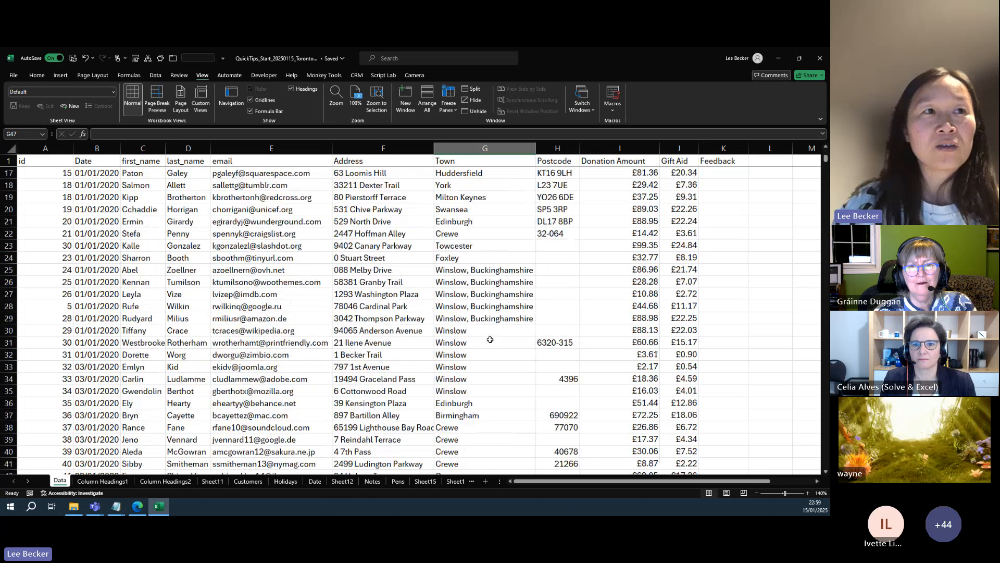
scroll(491, 340, "down", 5)
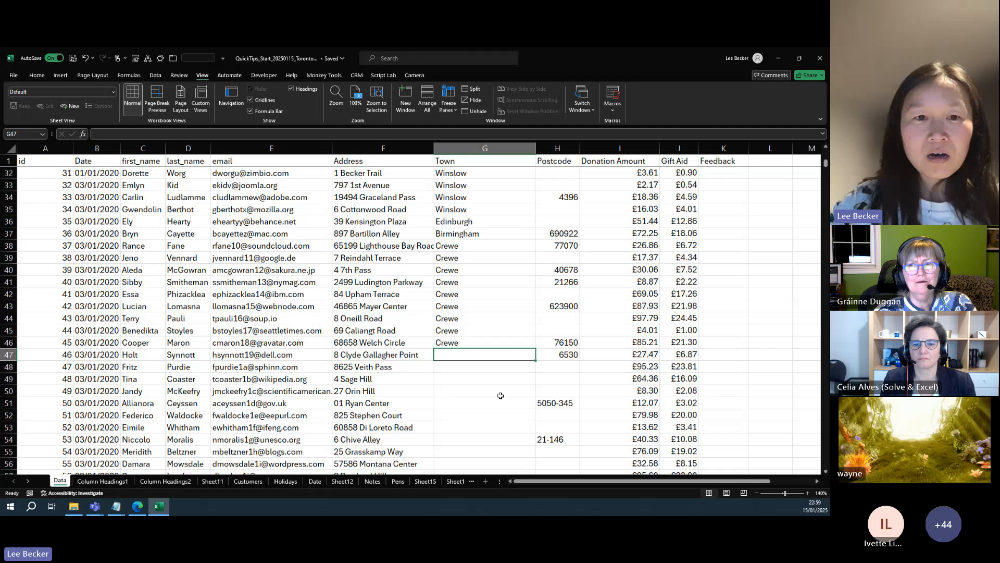
Step: Set Town cell G47 to Coventry, picked from the list of towns already used in the column
key("alt")
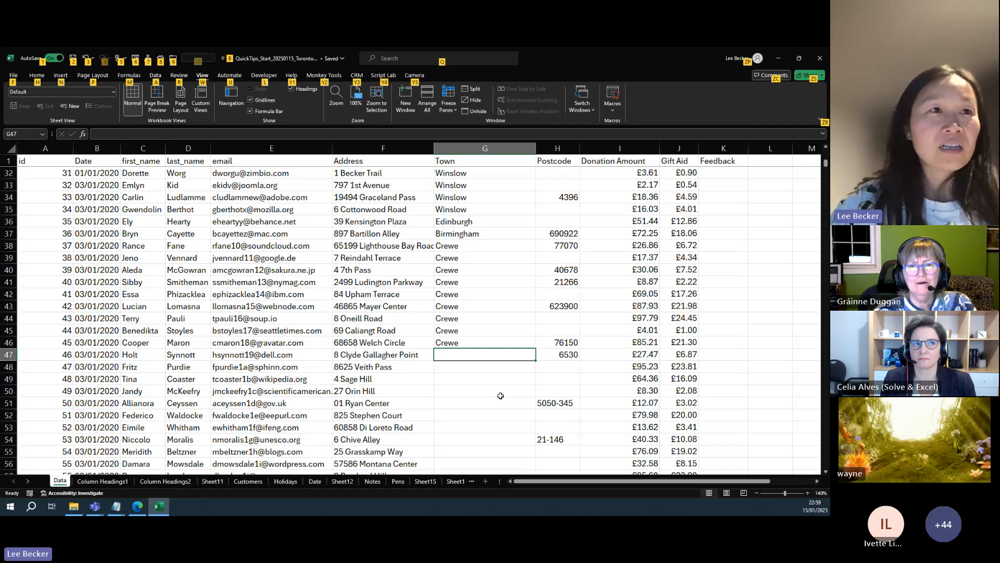
key("alt+Down")
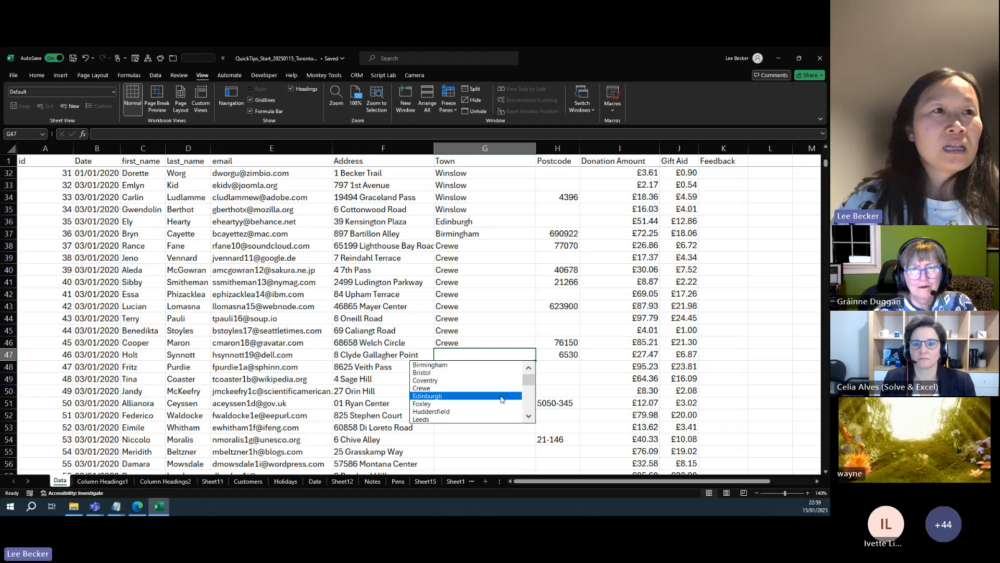
key("Up")
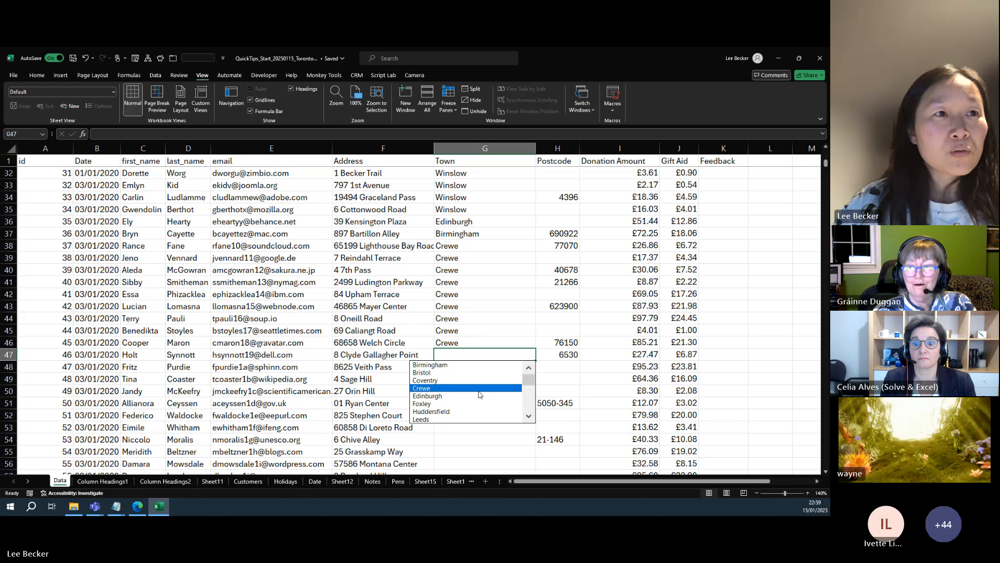
left_click_drag(530, 380, 534, 306)
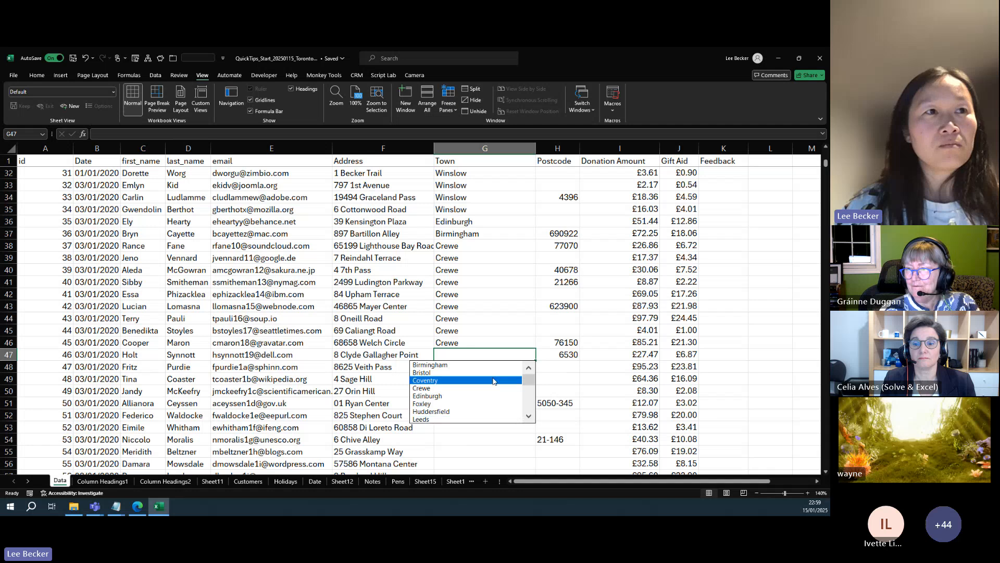
left_click(445, 384)
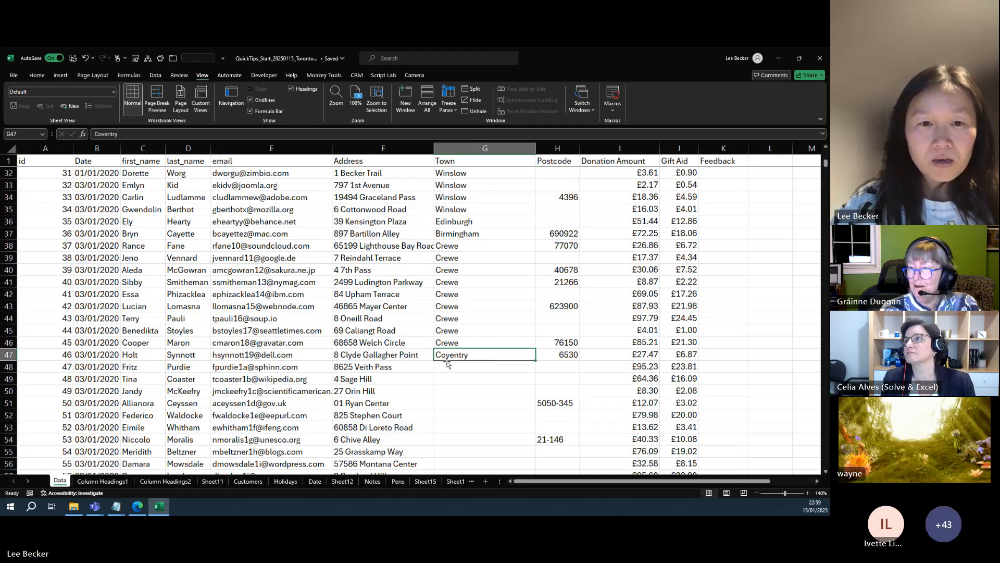
Step: Paste the earlier copied £213.29 from the clipboard history into Town cell G48
left_click(471, 366)
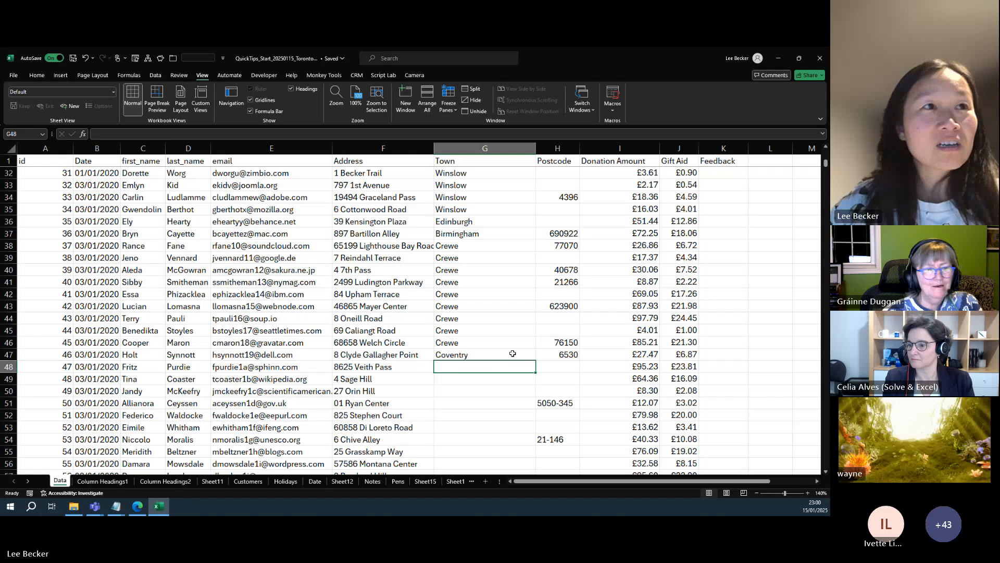
key("super+v")
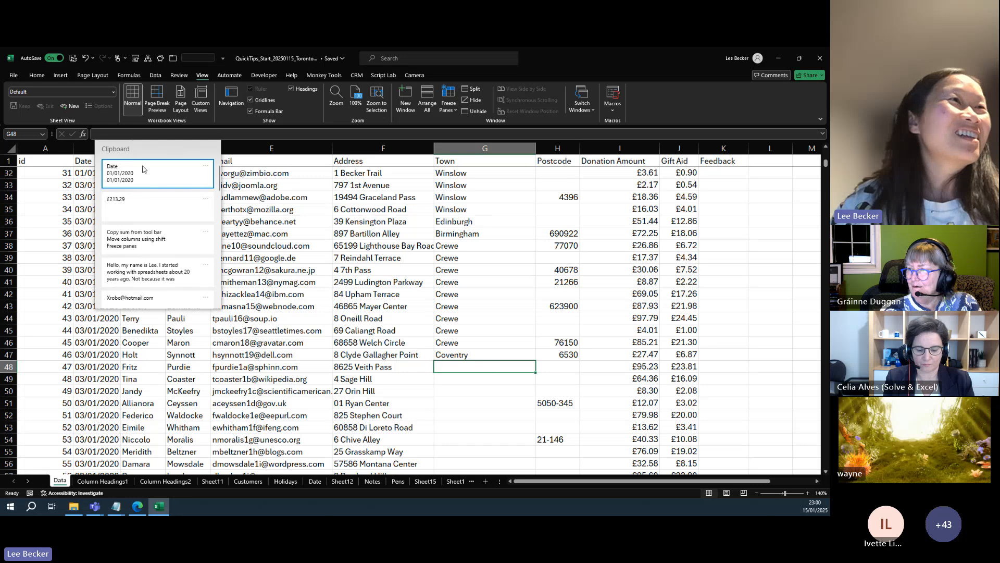
left_click(128, 204)
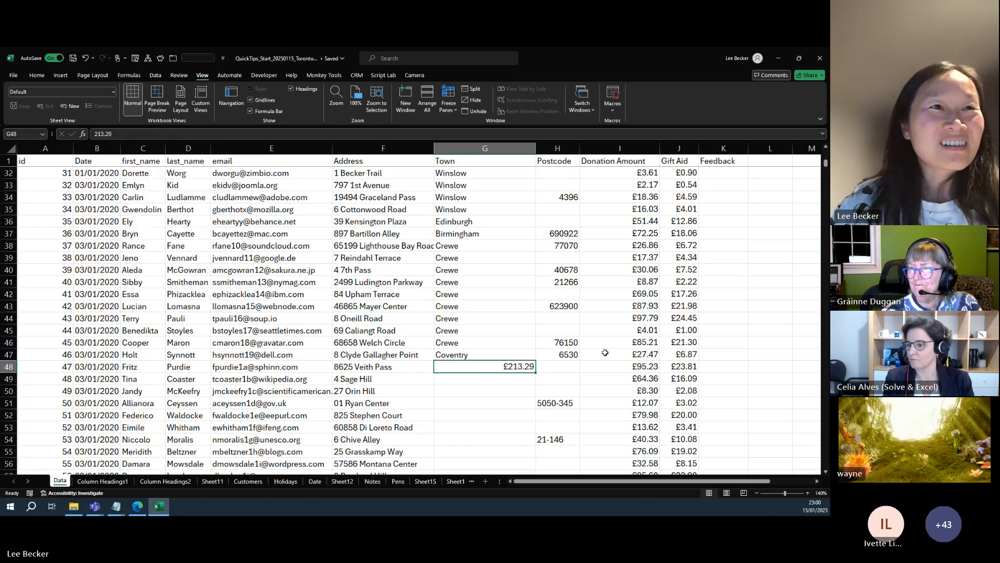
left_click(496, 379)
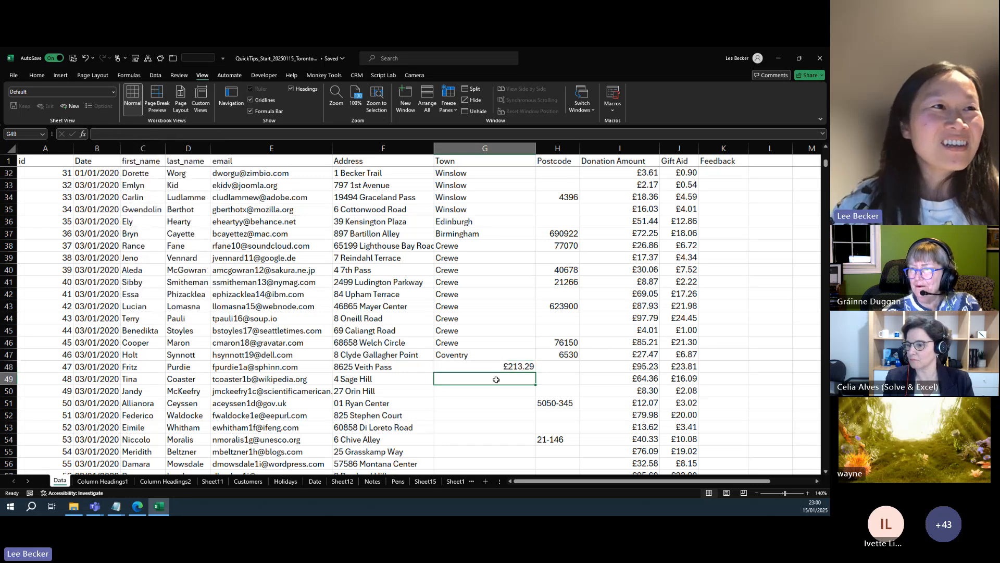
Step: Select the whole text inside Address cell F44, and likewise inside email cell E45
left_click(373, 320)
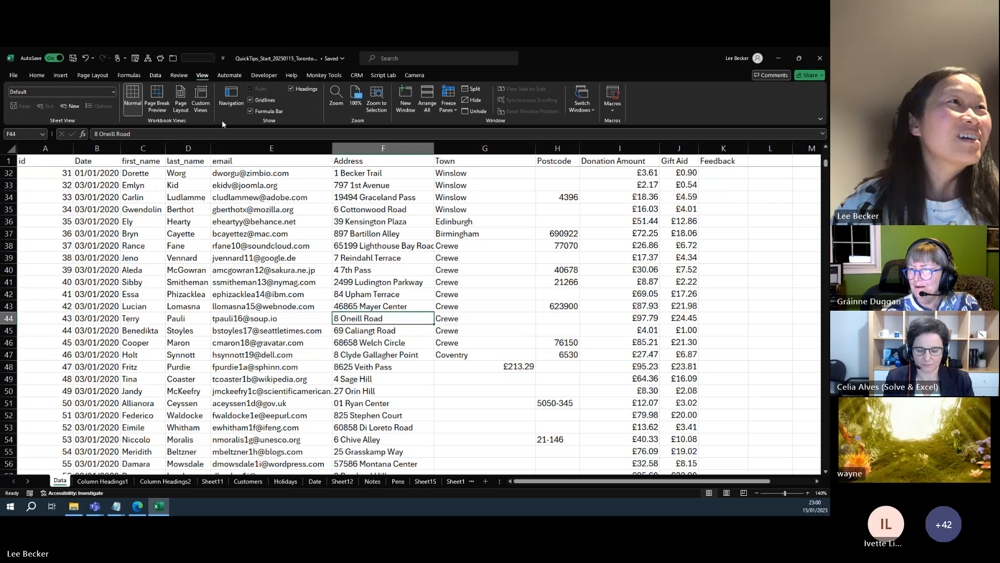
left_click(131, 134)
triple_click(131, 134)
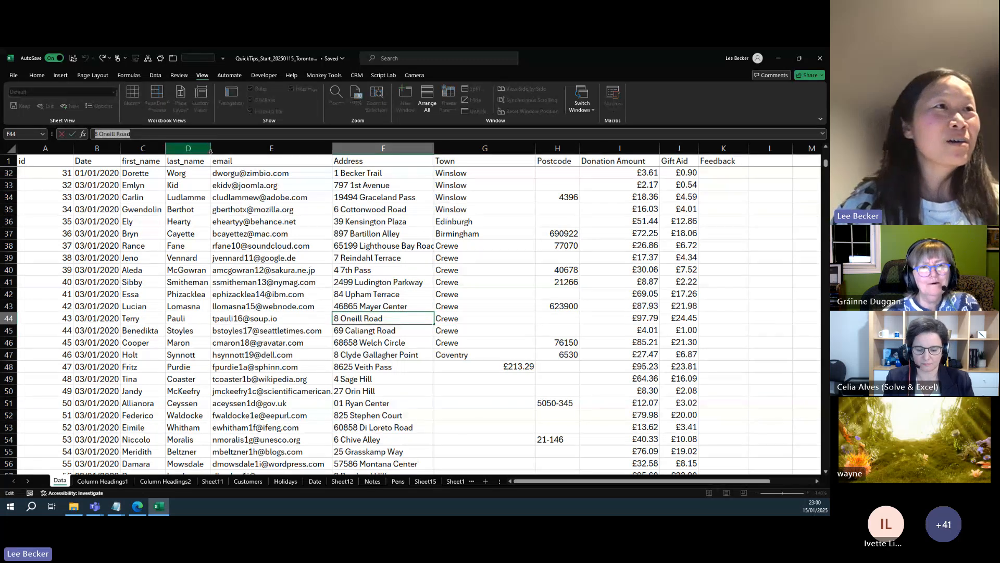
left_click(223, 330)
left_click_drag(177, 134, 84, 134)
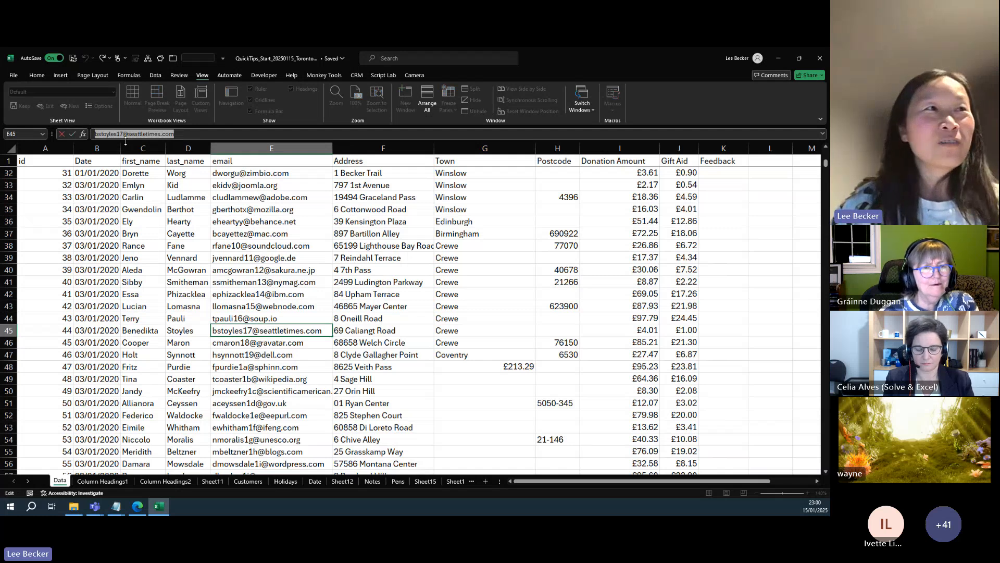
Step: Copy the full email text inside E36 and paste it over the email in E39
left_click(261, 223)
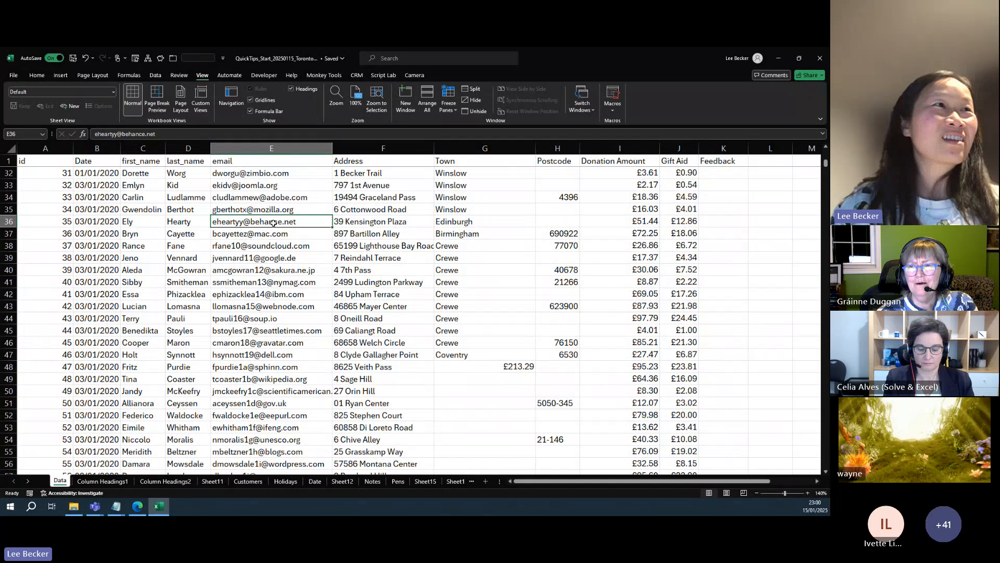
key("F2")
key("shift+Home")
key("ctrl+c")
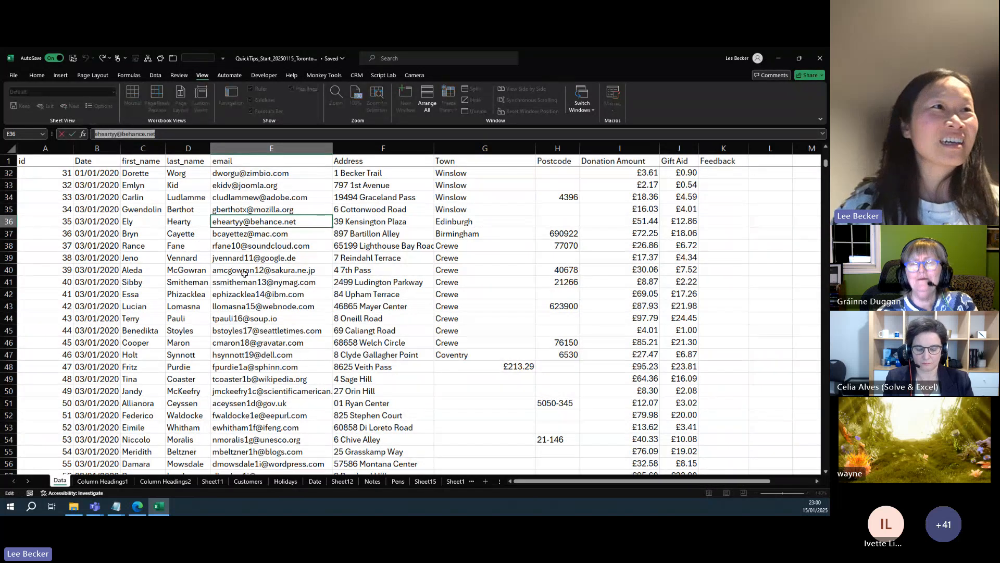
left_click(263, 257)
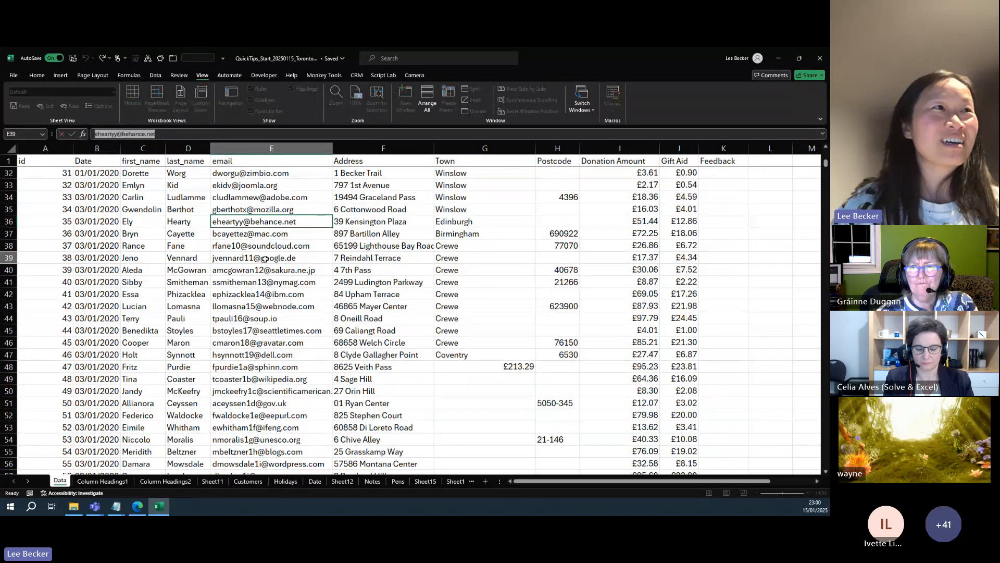
left_click(174, 131)
key("shift+Home")
key("ctrl+v")
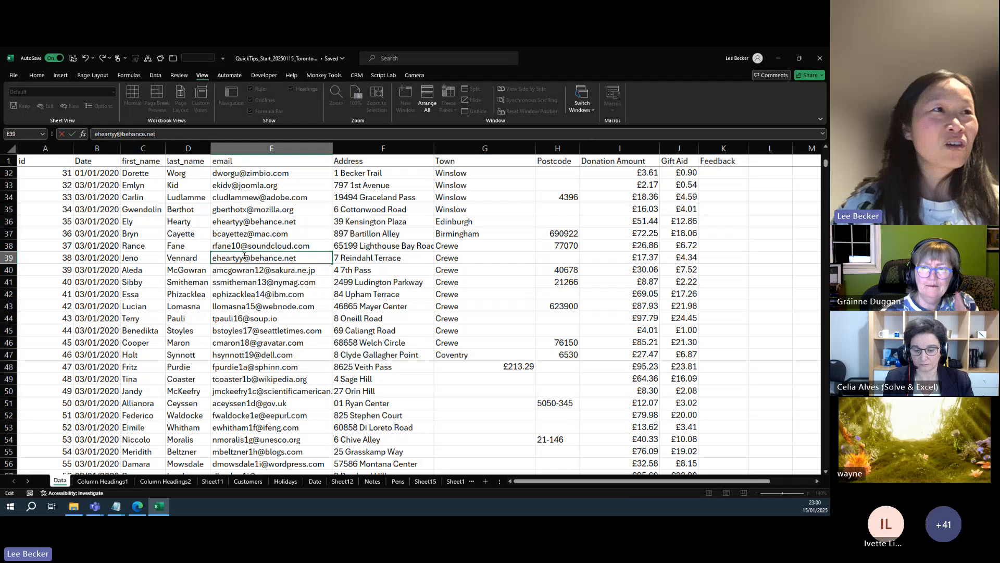
left_click(252, 274)
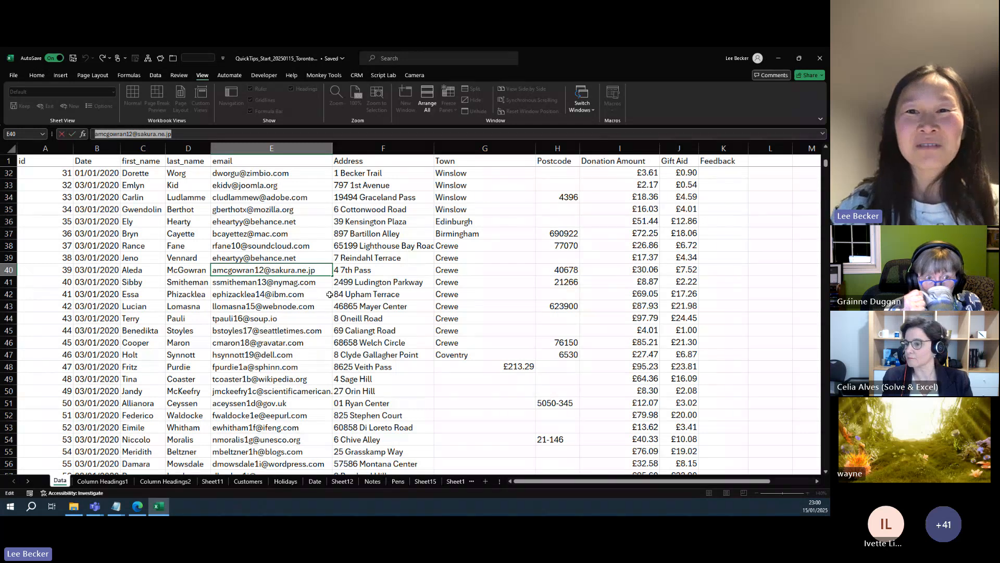
Step: Copy the full last-name text inside cell D40, and clear the contents of Town cell G48
left_click(191, 272)
left_click_drag(125, 134, 86, 139)
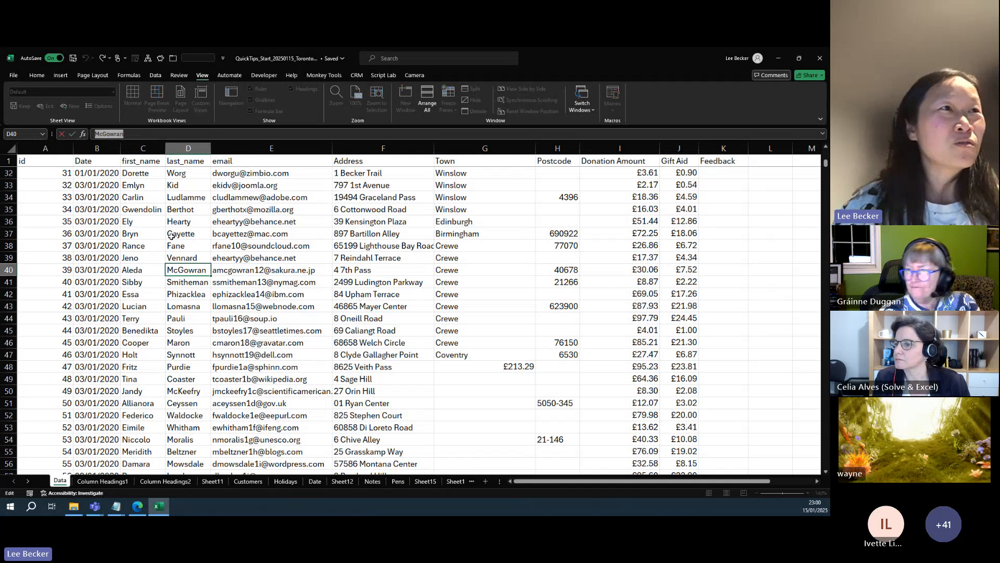
left_click(495, 369)
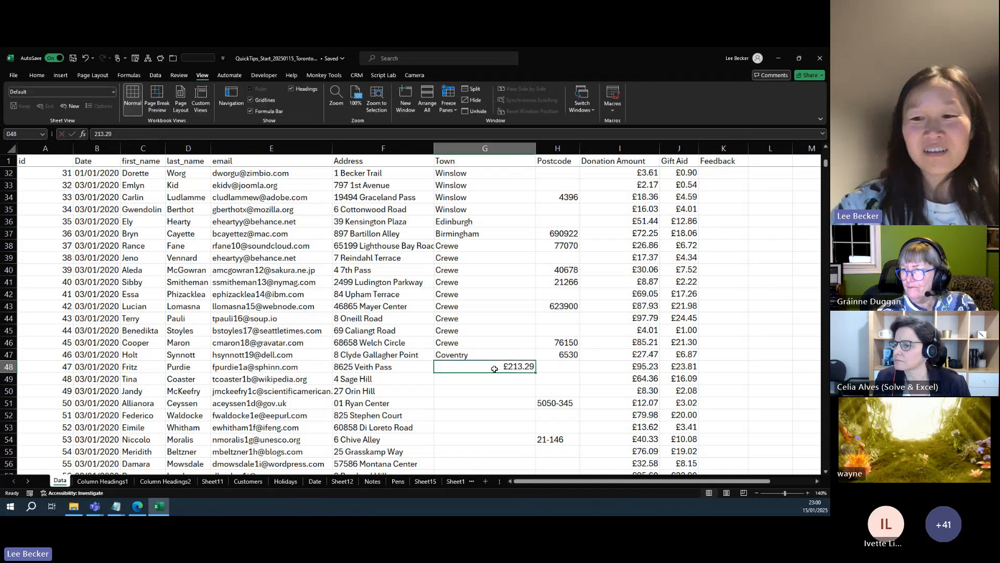
key("Delete")
scroll(518, 245, "down", 6)
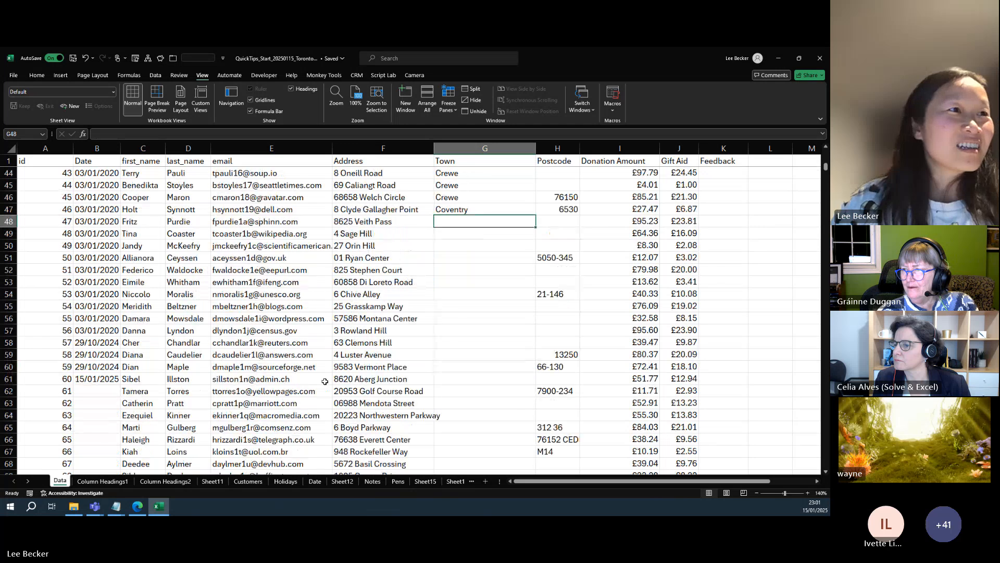
scroll(518, 245, "up", 6)
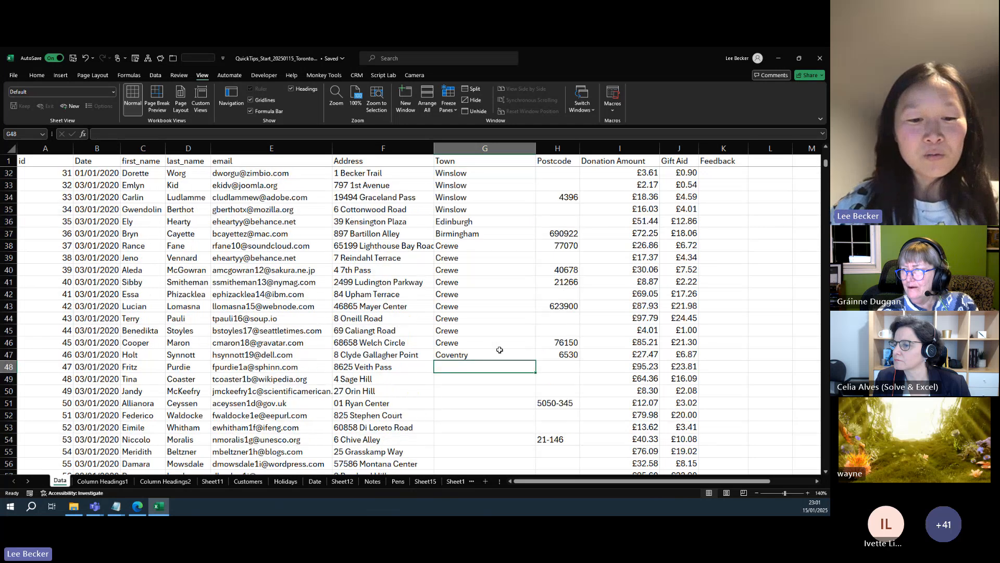
Step: Review the recently copied entries in the clipboard history at Town cell G48, and dismiss it without pasting
key("super+v")
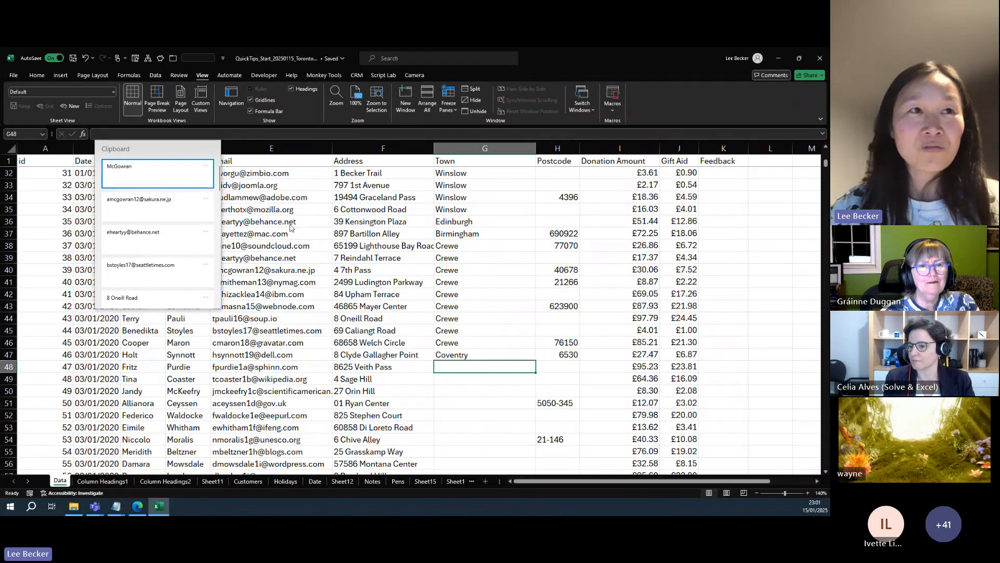
left_click(394, 379)
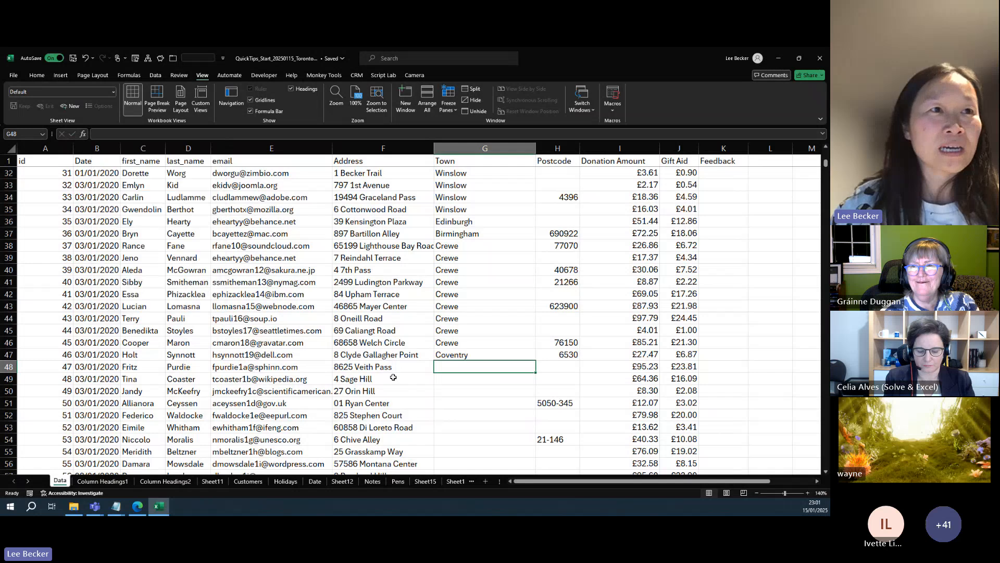
left_click(412, 371)
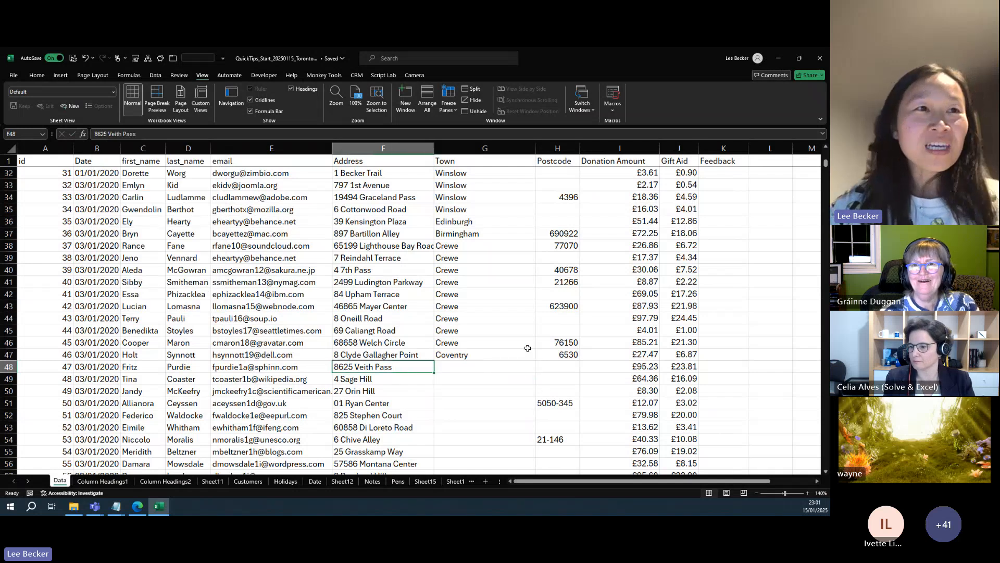
left_click(485, 365)
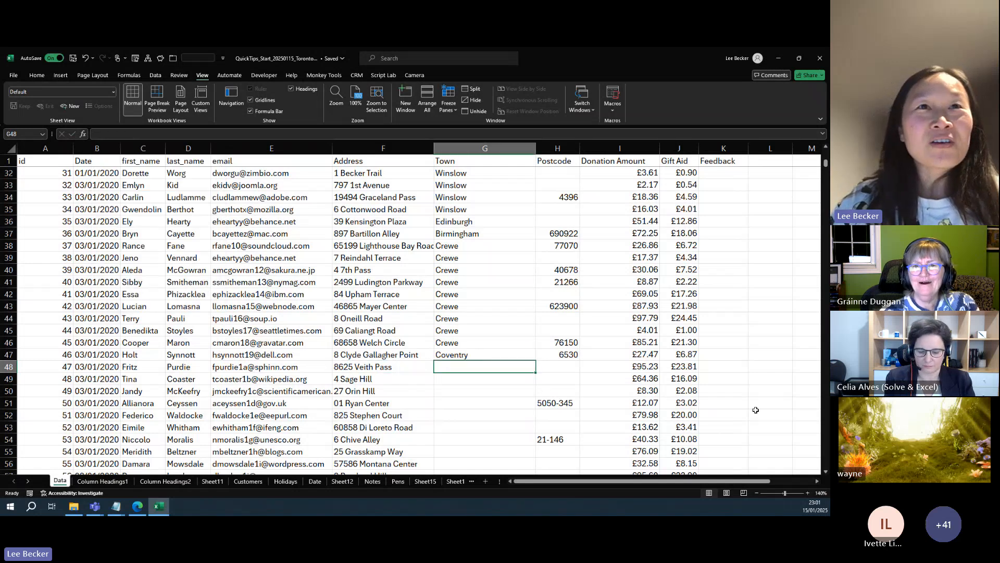
Step: Insert a grinning face emoji into the empty cell M33, beyond the Feedback column
left_click_drag(702, 484, 746, 479)
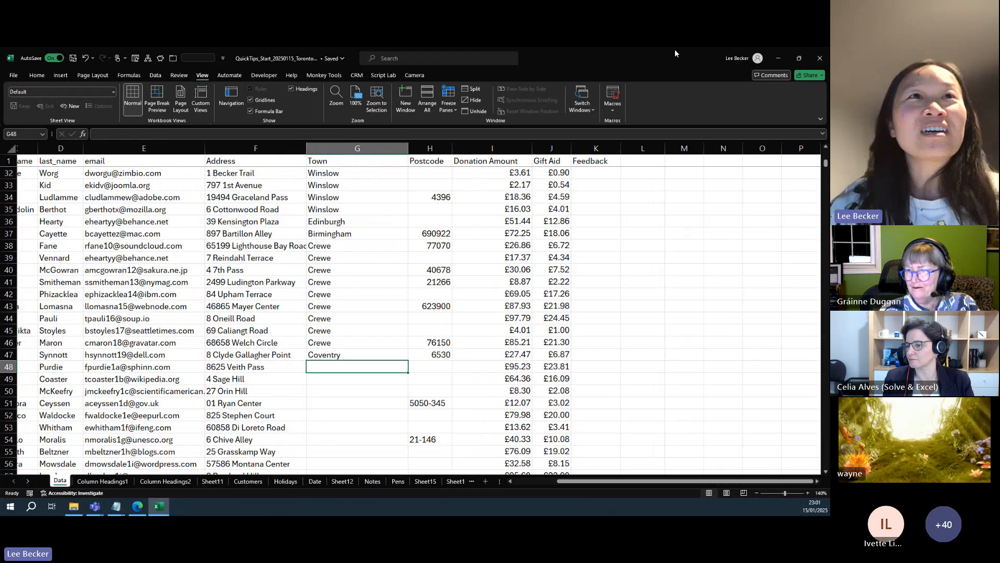
left_click(655, 183)
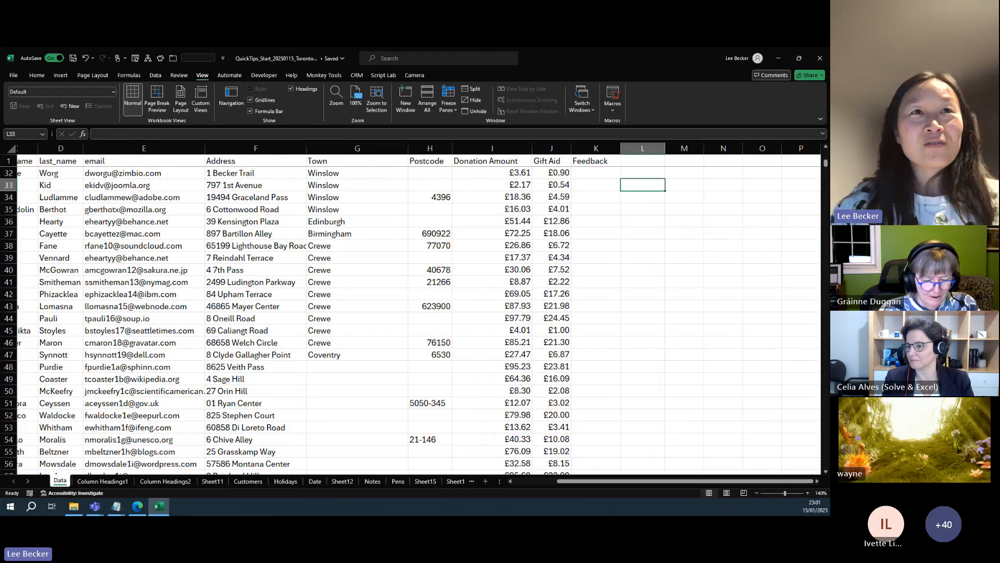
left_click(696, 183)
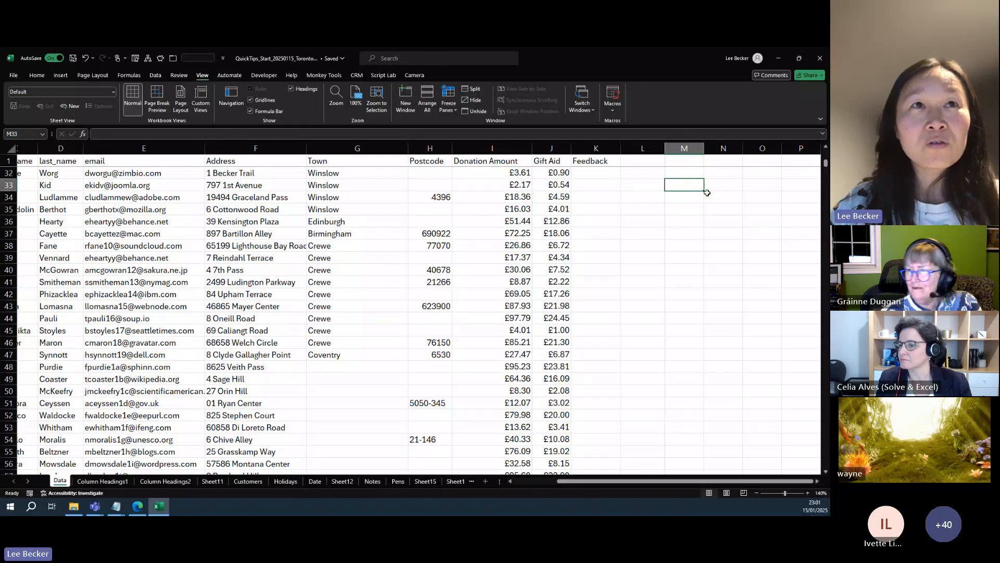
key("super+period")
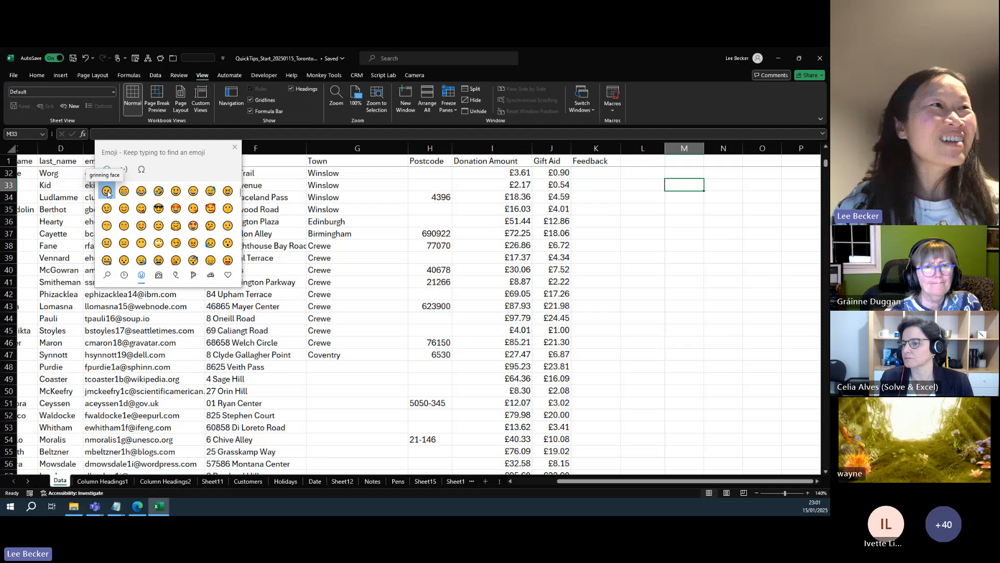
left_click(107, 193)
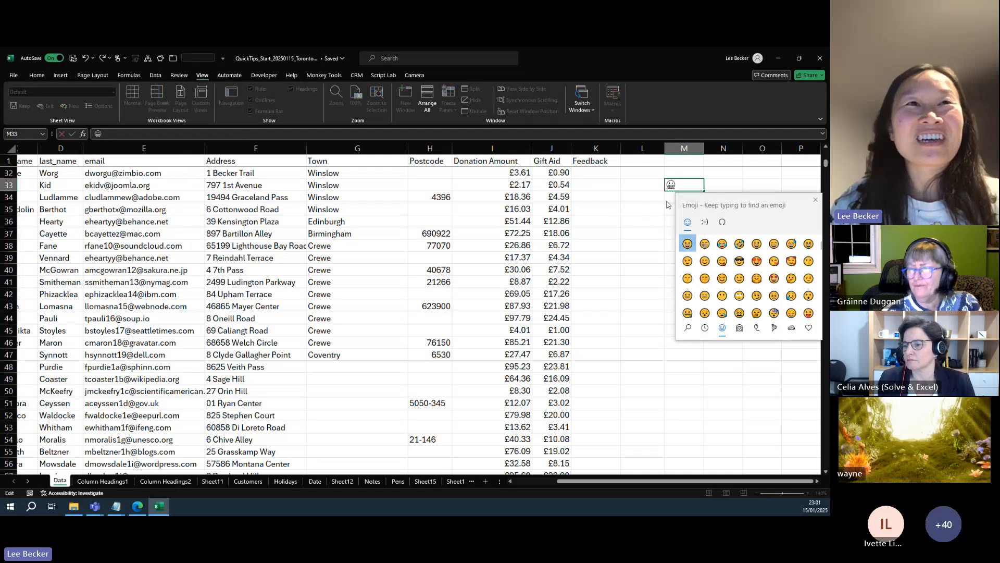
key("Escape")
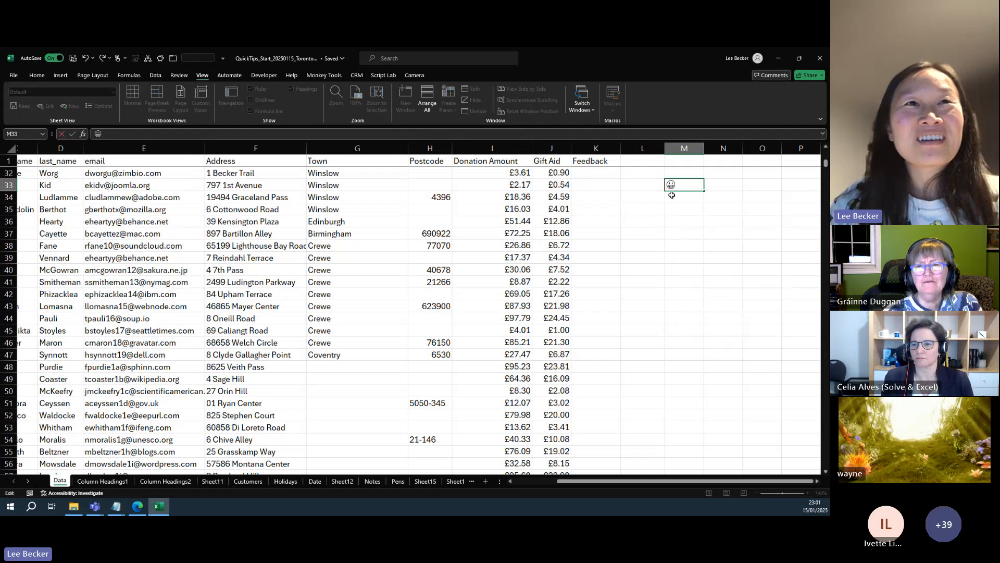
left_click(698, 202)
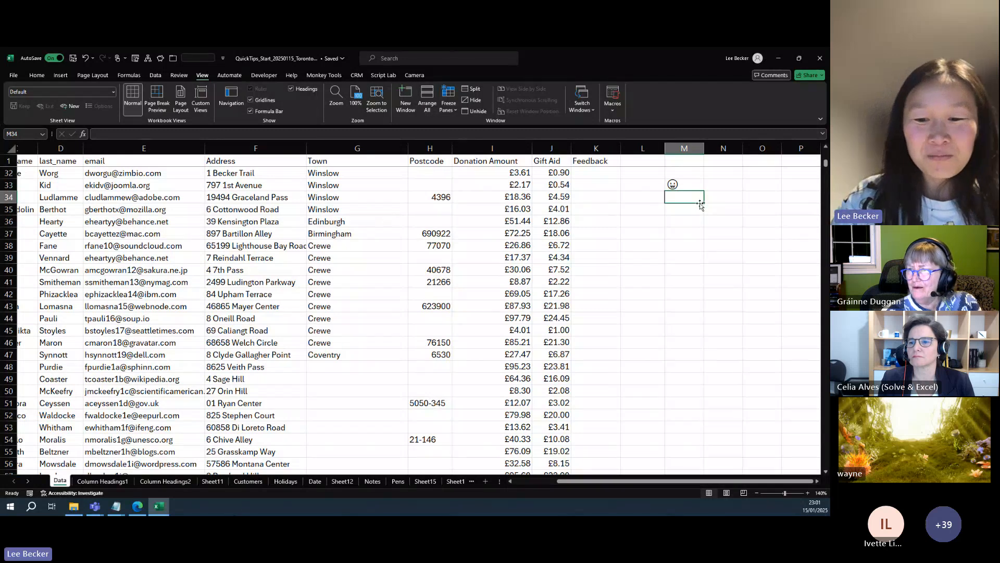
Step: Insert a single raised-eyebrow face emoji into cell M34
key("super+period")
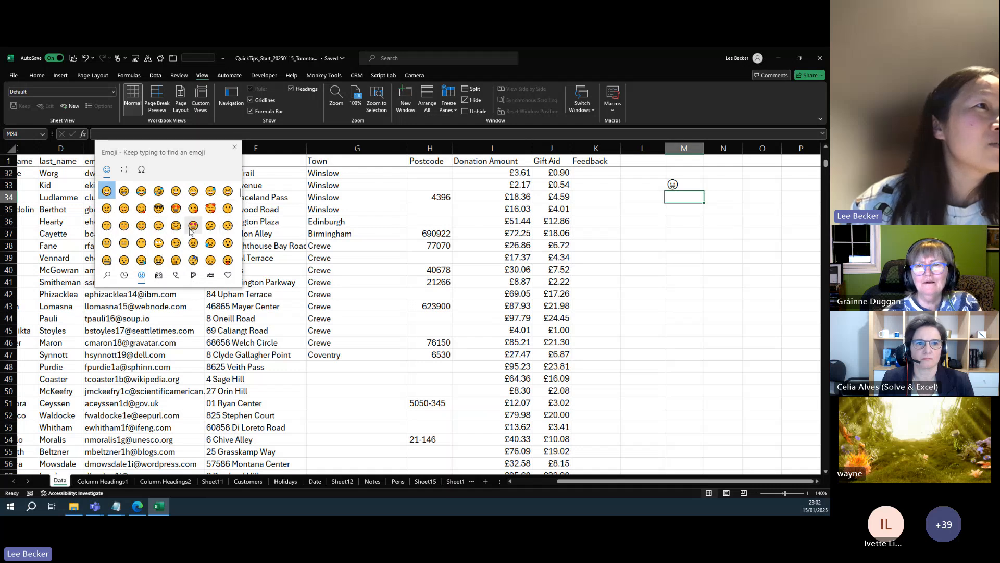
left_click(228, 225)
key("Return")
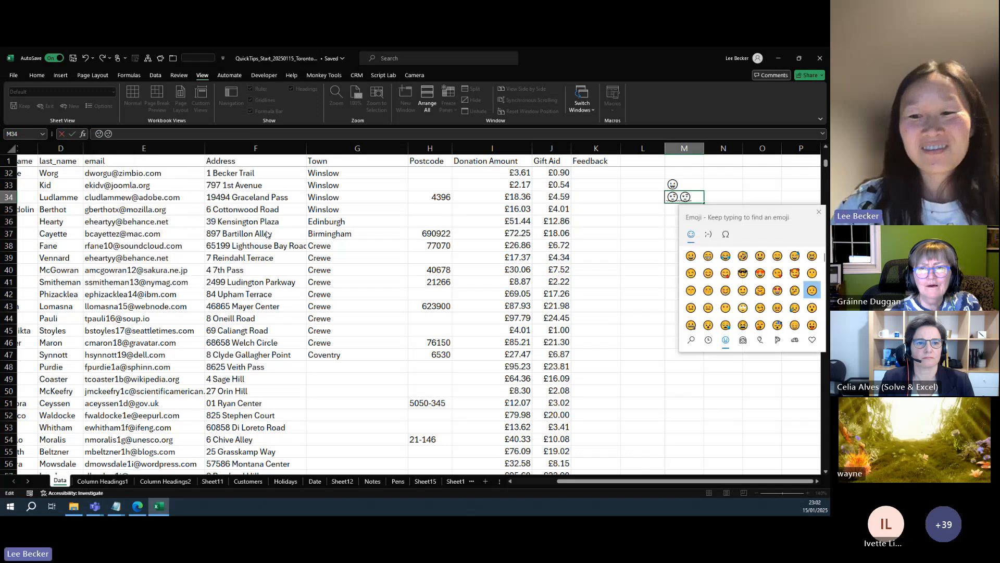
key("Escape")
left_click(684, 209)
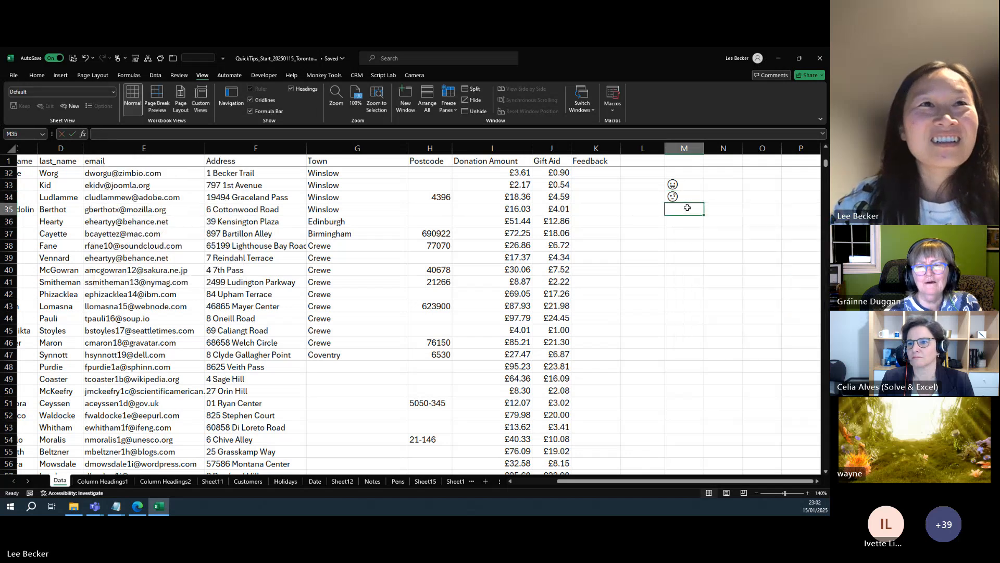
Step: Insert a sad face emoji with a sweat drop into cell M35
key("super+period")
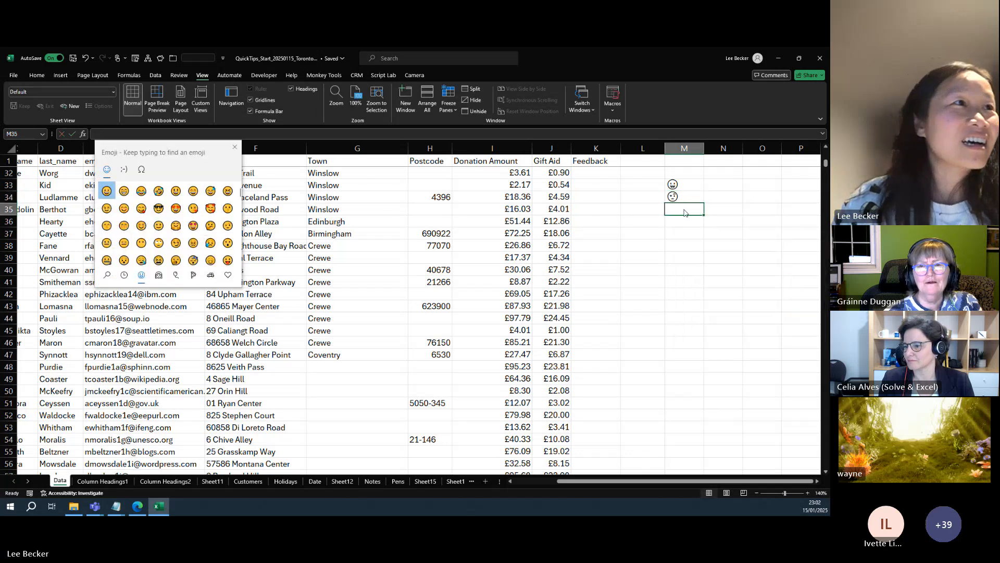
left_click(210, 243)
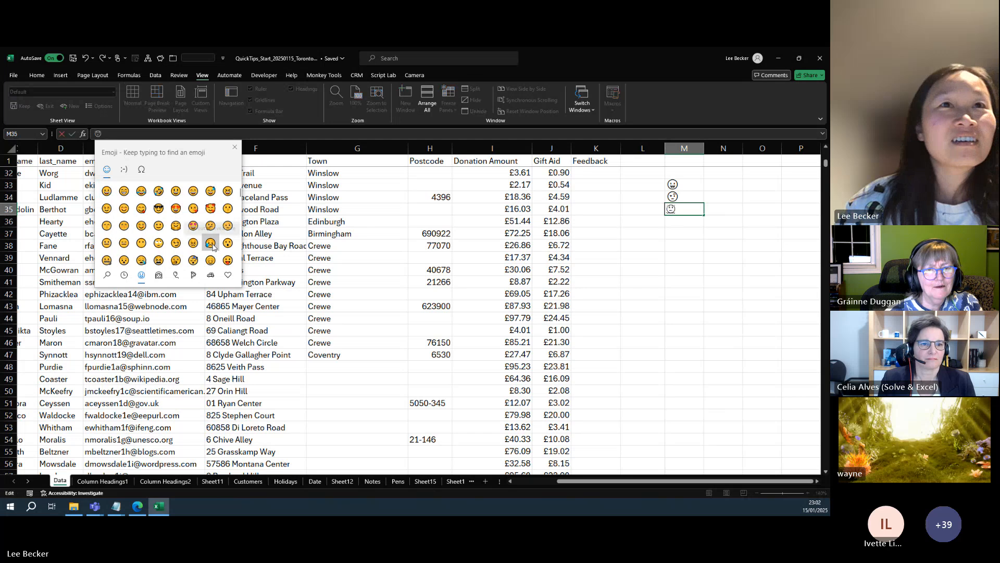
key("Escape")
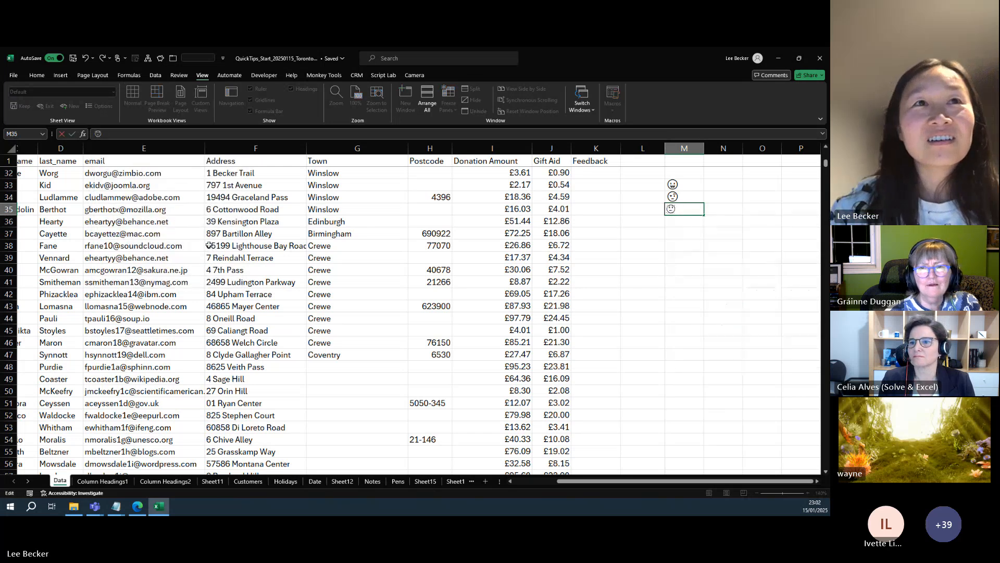
left_click(606, 307)
left_click(678, 222)
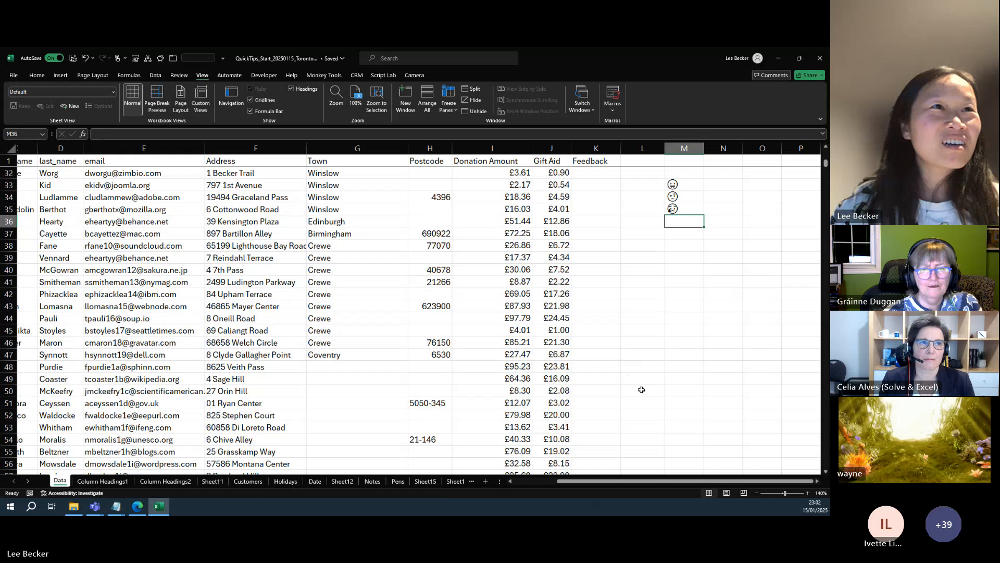
left_click(689, 209)
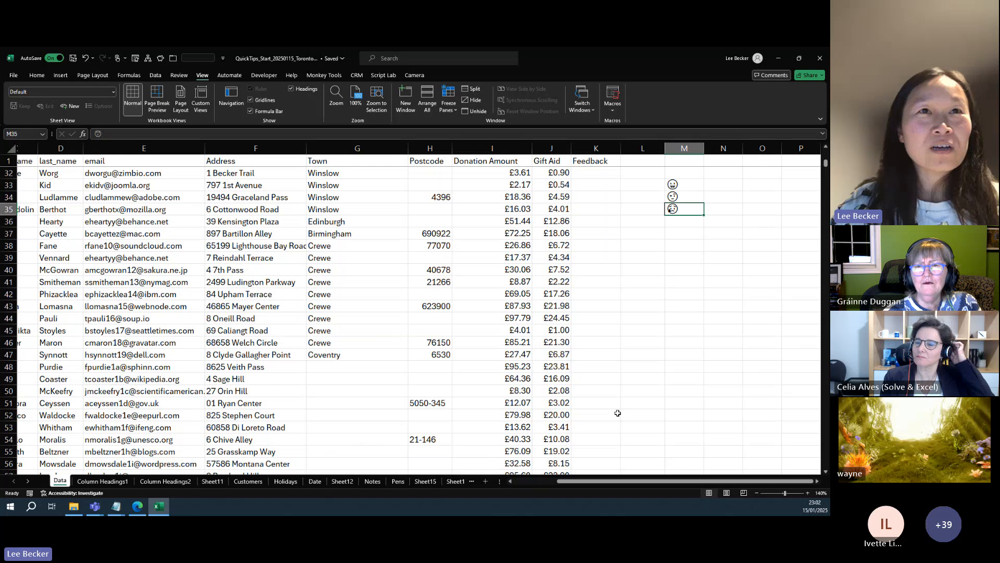
Step: Add a calendar emoji to the end of the Date sheet's name, searching the emojis for "ca"
left_click(315, 481)
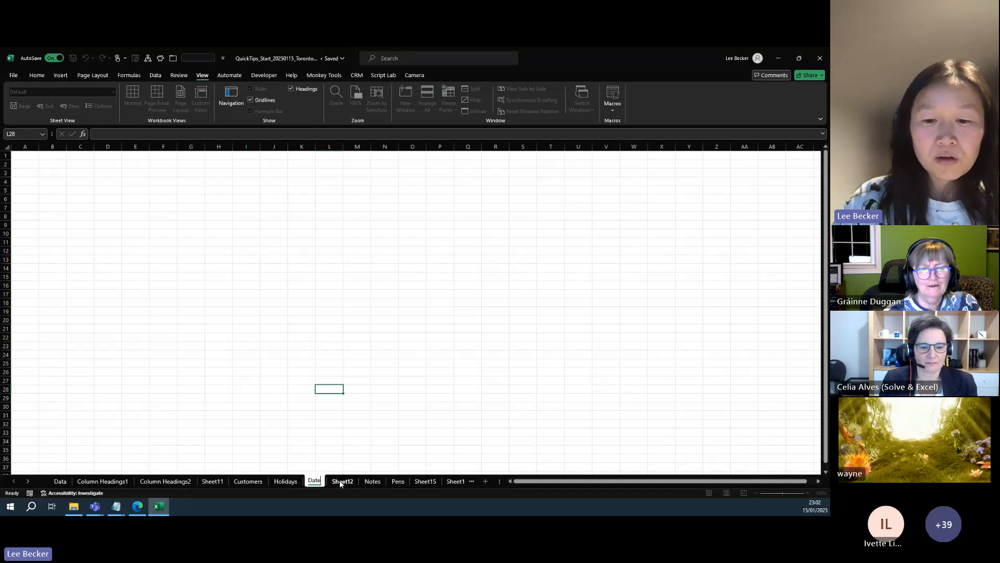
key("super+period")
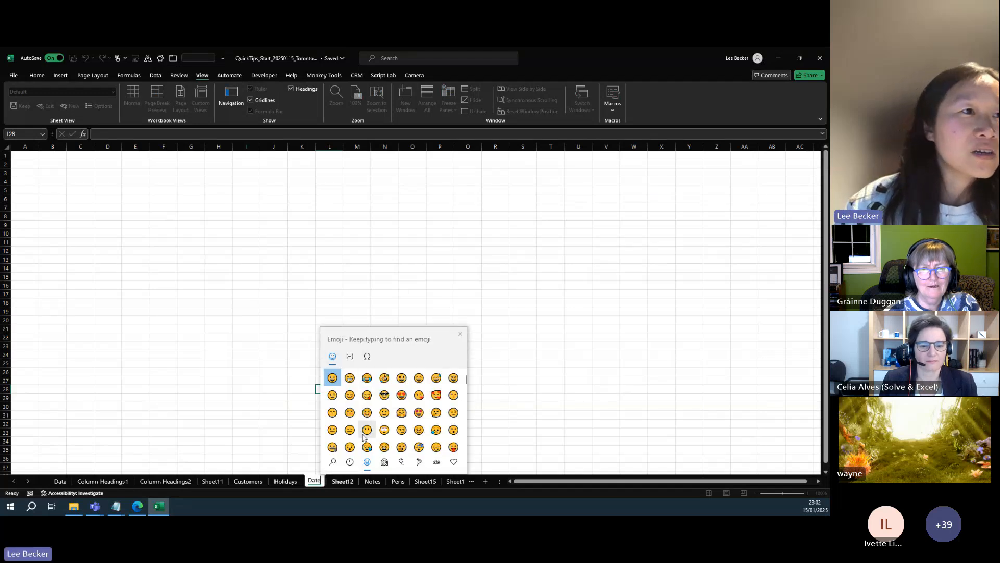
left_click(332, 461)
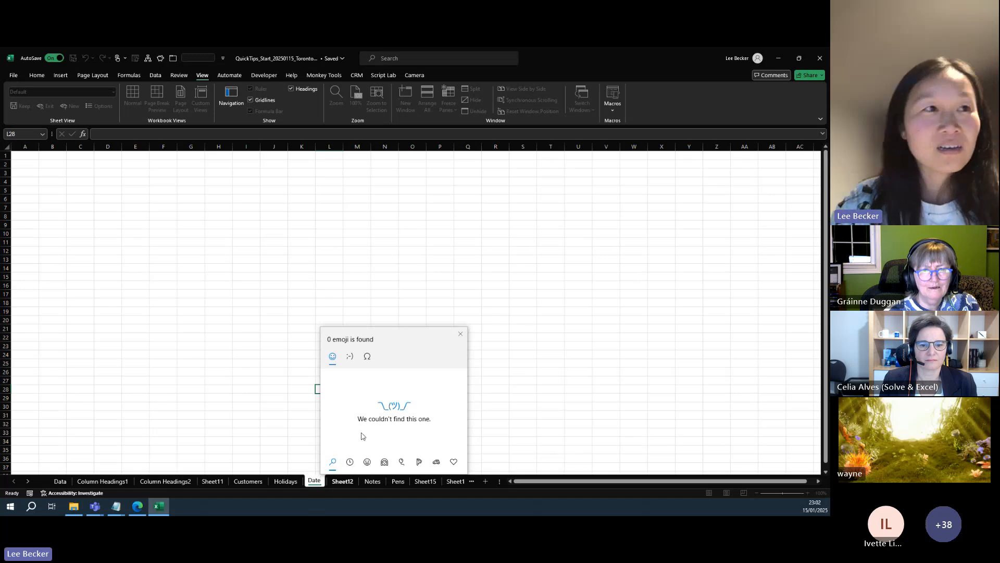
type("ca")
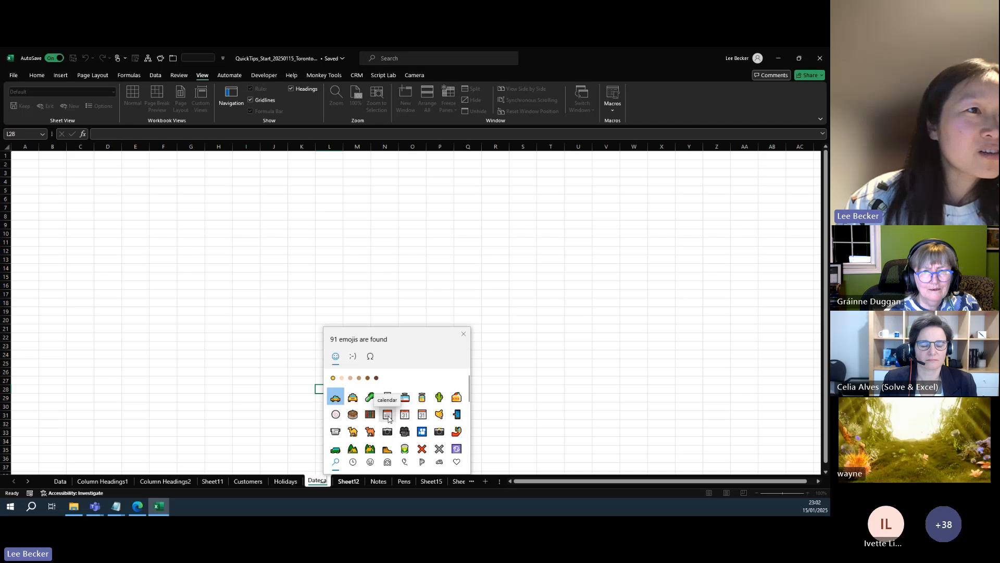
left_click(388, 415)
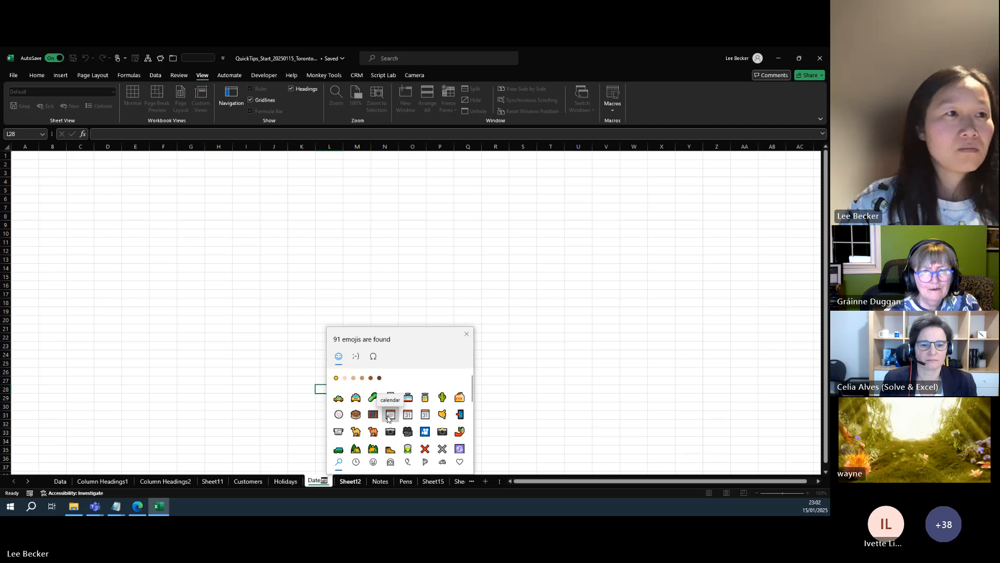
key("Return")
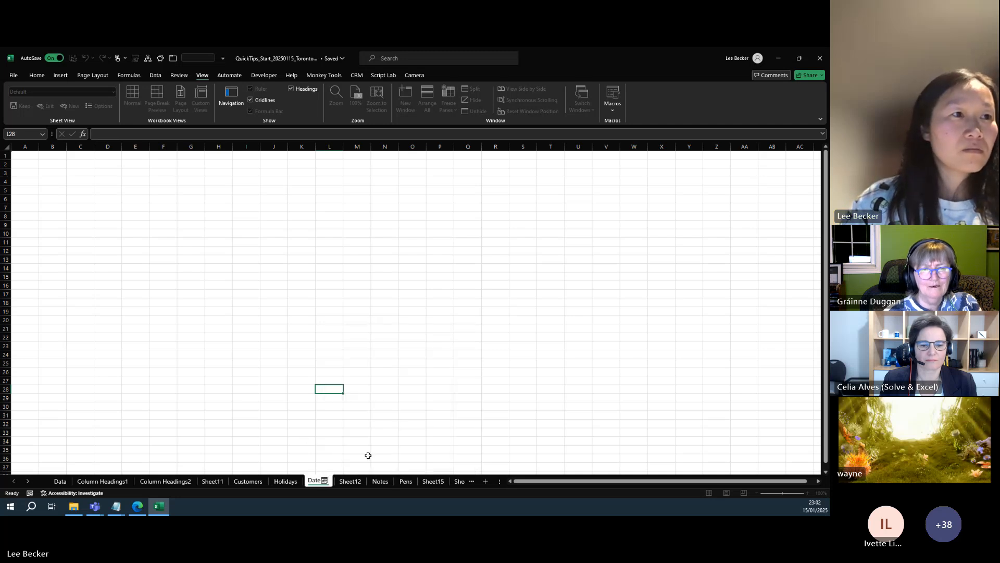
left_click(380, 454)
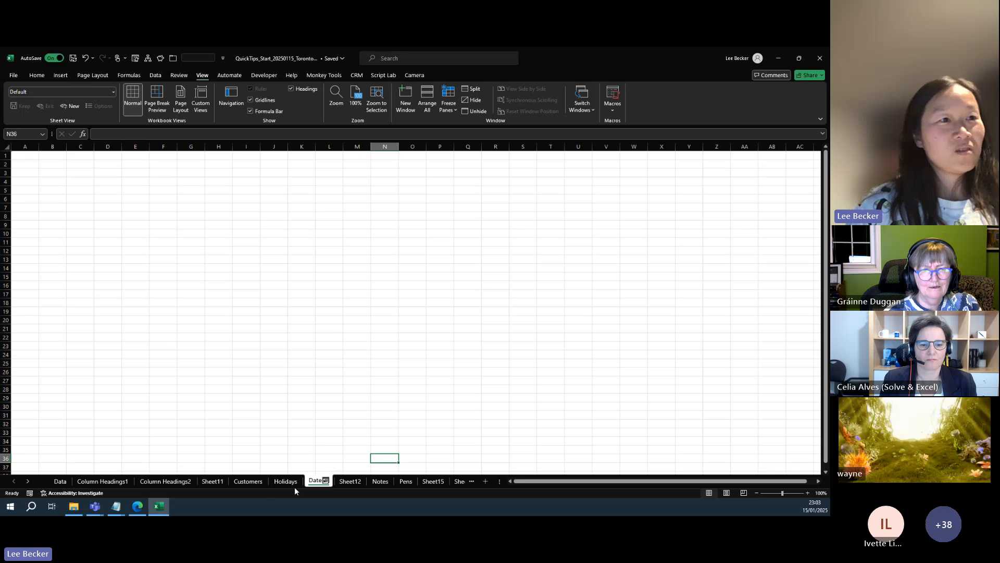
Step: On the Data sheet, restrict Feedback cells K32:K51 to a validation list sourced from the emojis in M33:M35
left_click(63, 481)
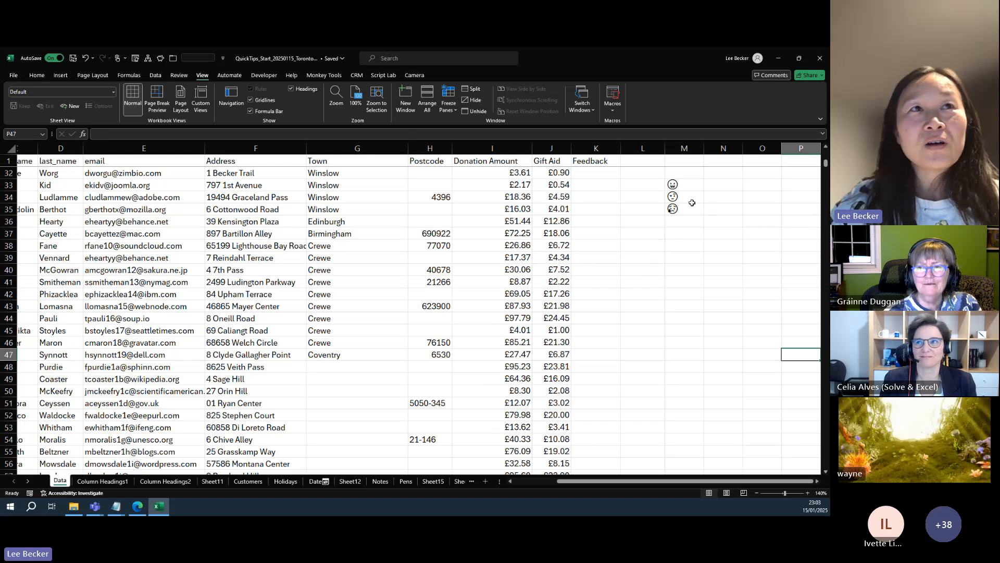
left_click(597, 174)
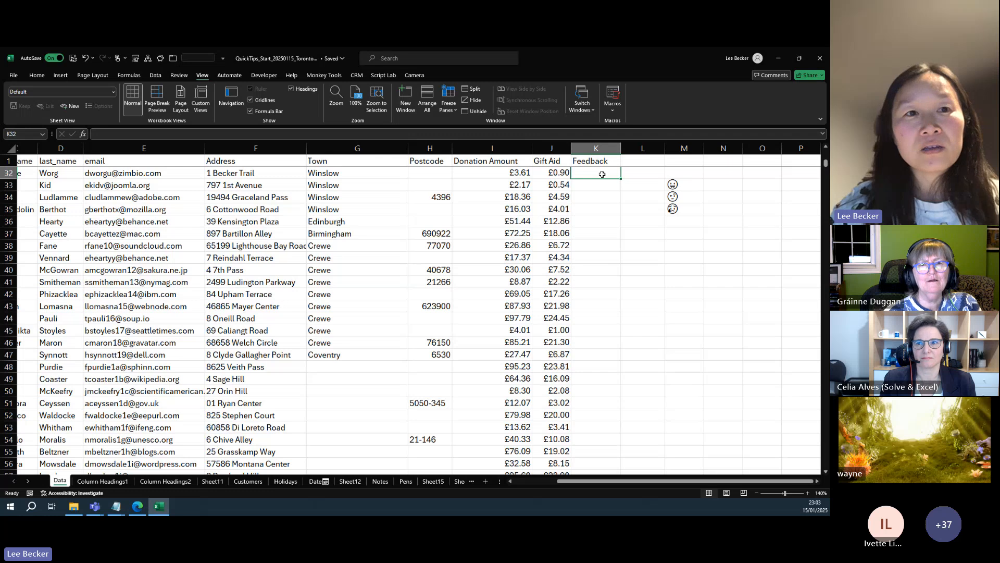
left_click_drag(602, 174, 599, 402)
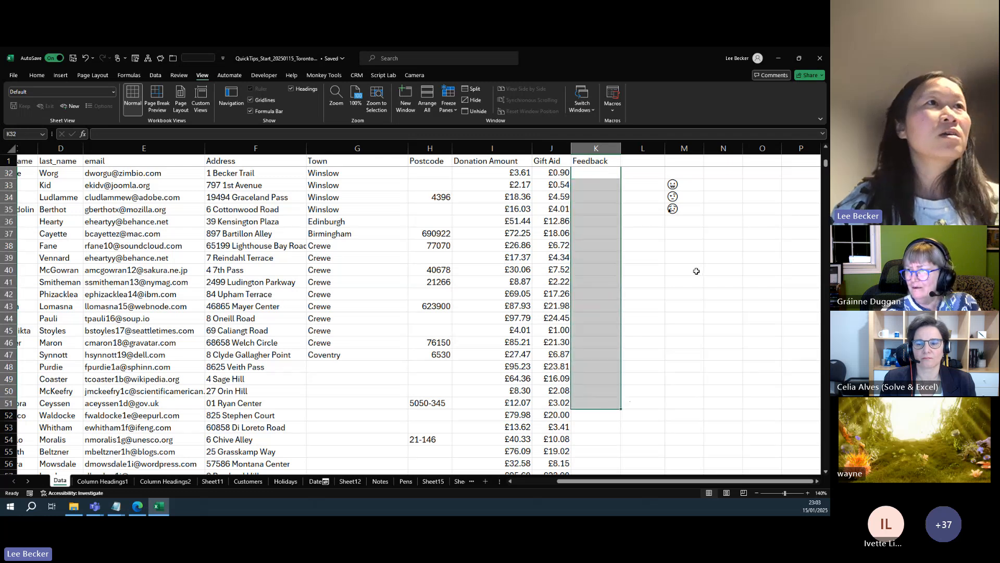
left_click(155, 76)
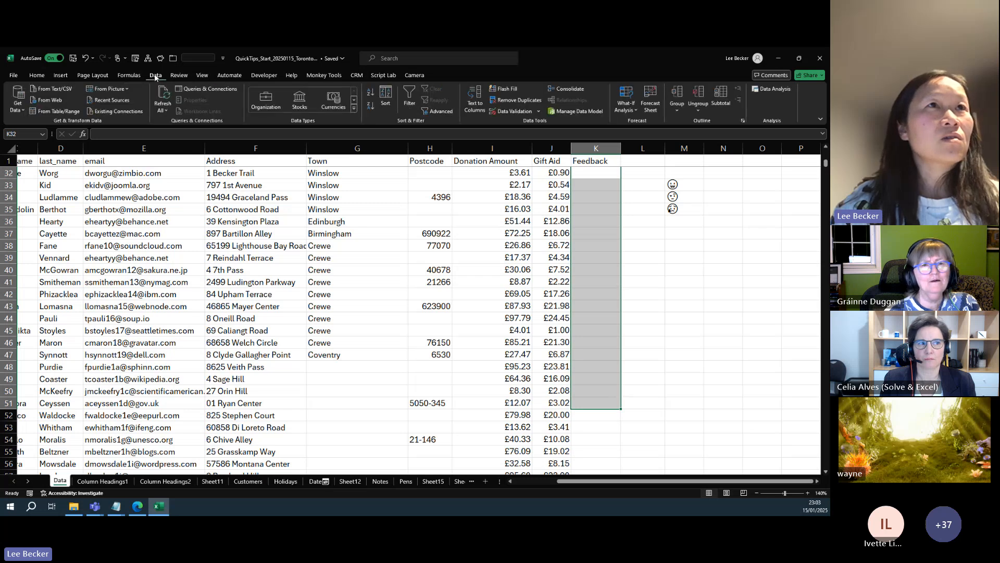
left_click(523, 114)
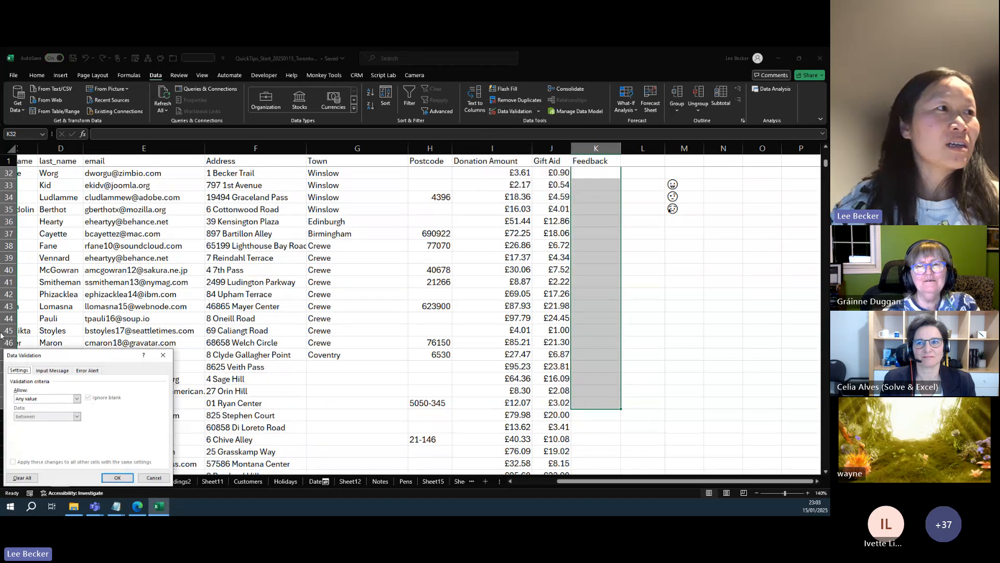
left_click_drag(89, 360, 383, 201)
left_click(372, 241)
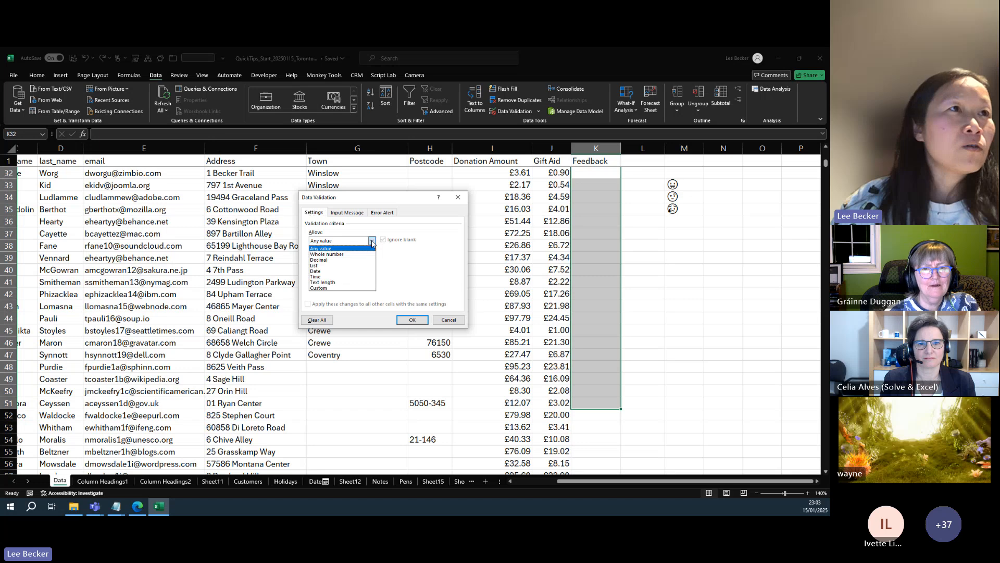
left_click(328, 267)
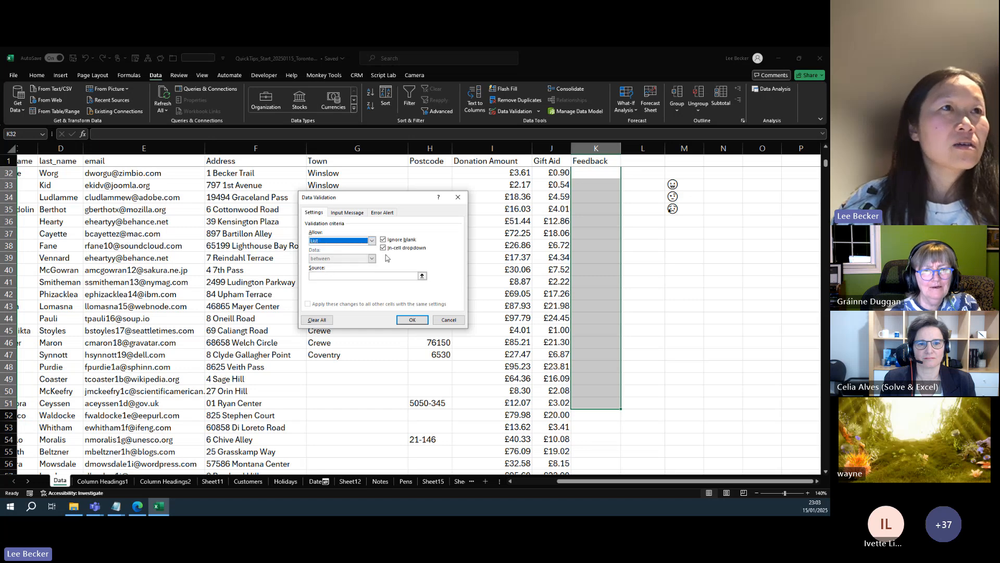
left_click(422, 276)
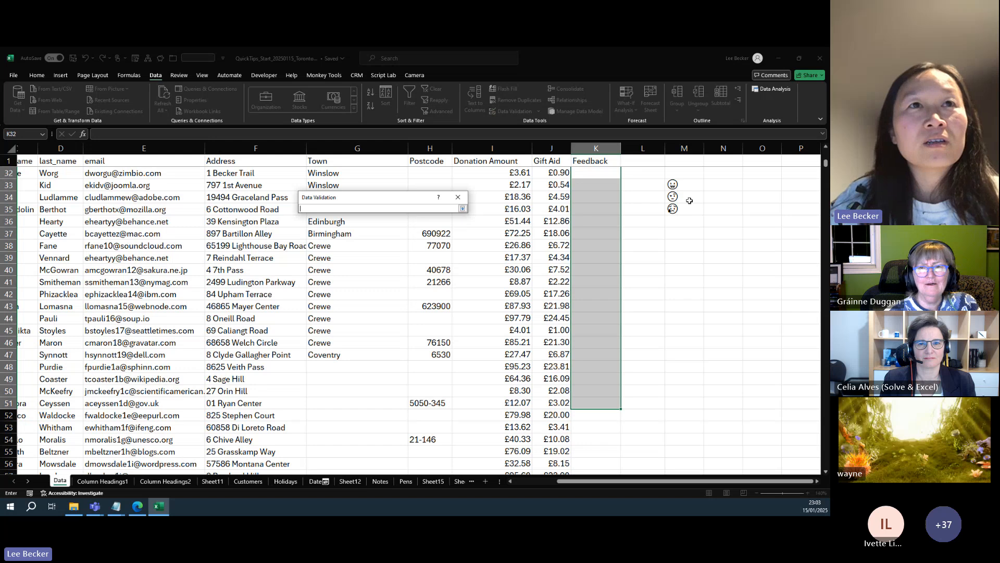
left_click_drag(693, 183, 692, 207)
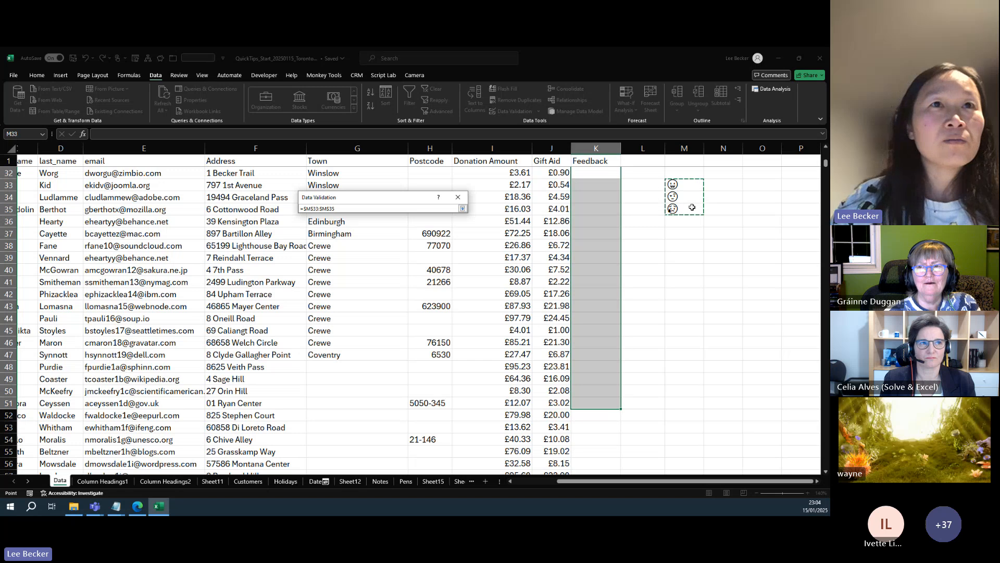
left_click(463, 208)
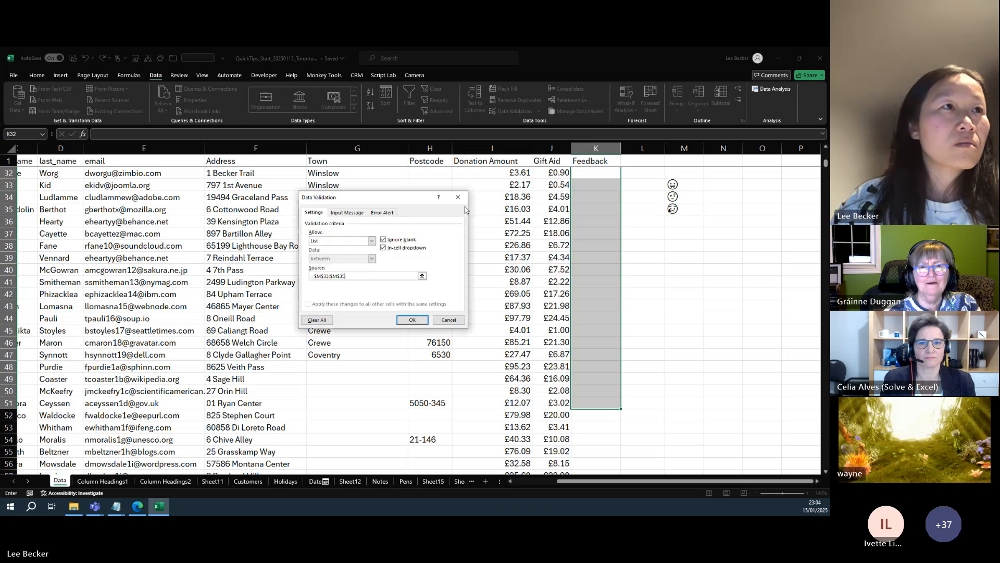
left_click(418, 321)
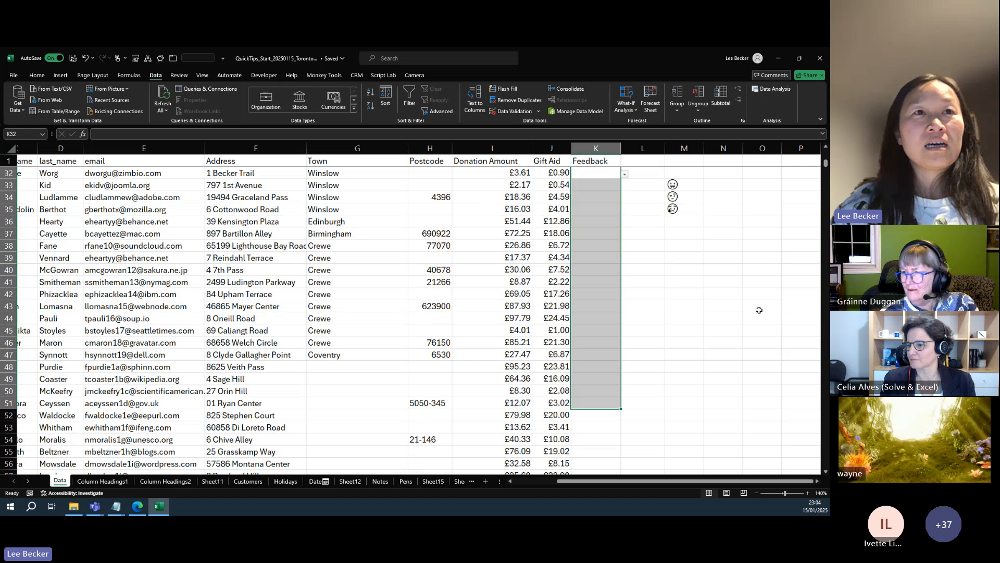
Step: Choose the sad face with sweat drop from the validation list for K32 and the grinning face for K33
left_click(604, 173)
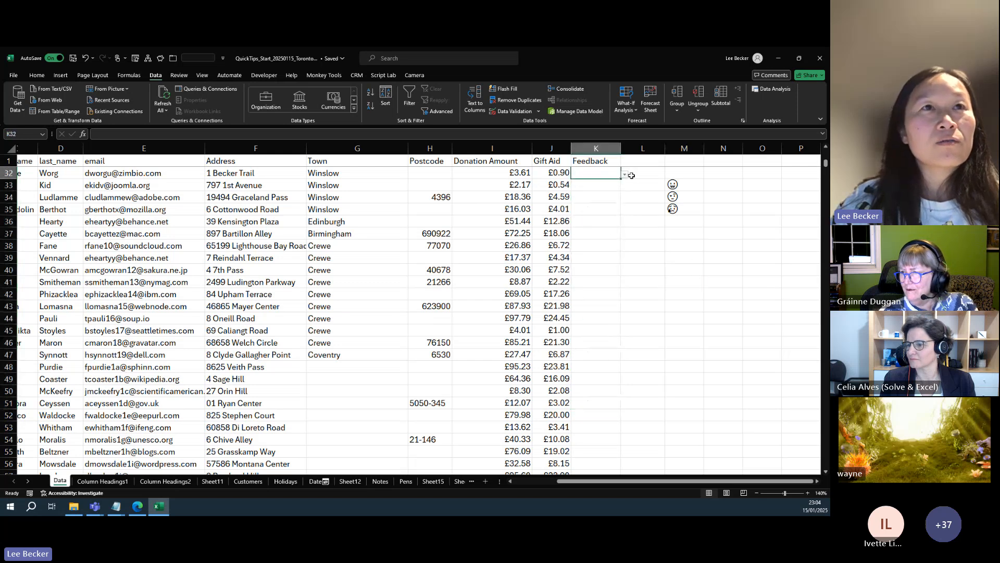
left_click(625, 175)
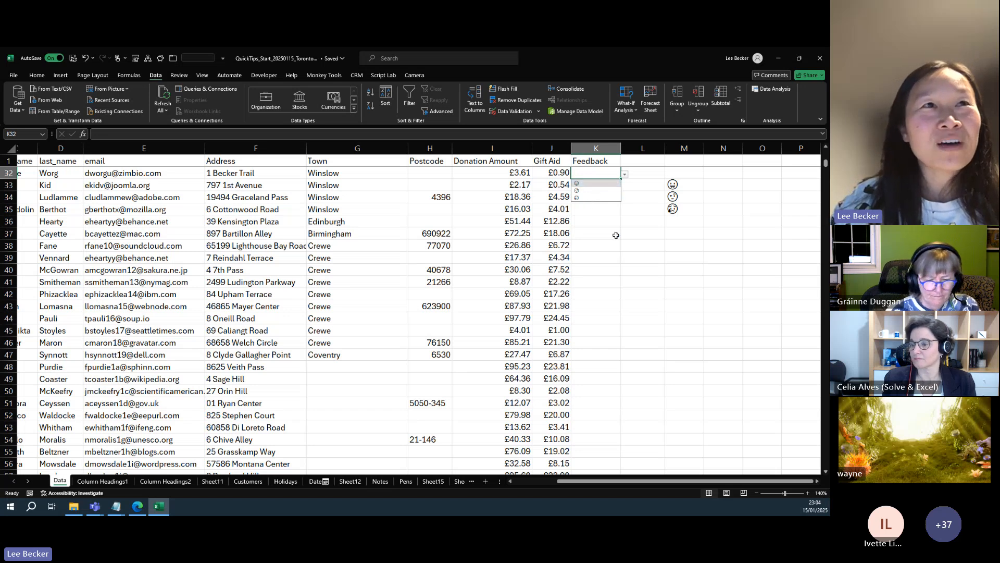
left_click(586, 197)
left_click(603, 185)
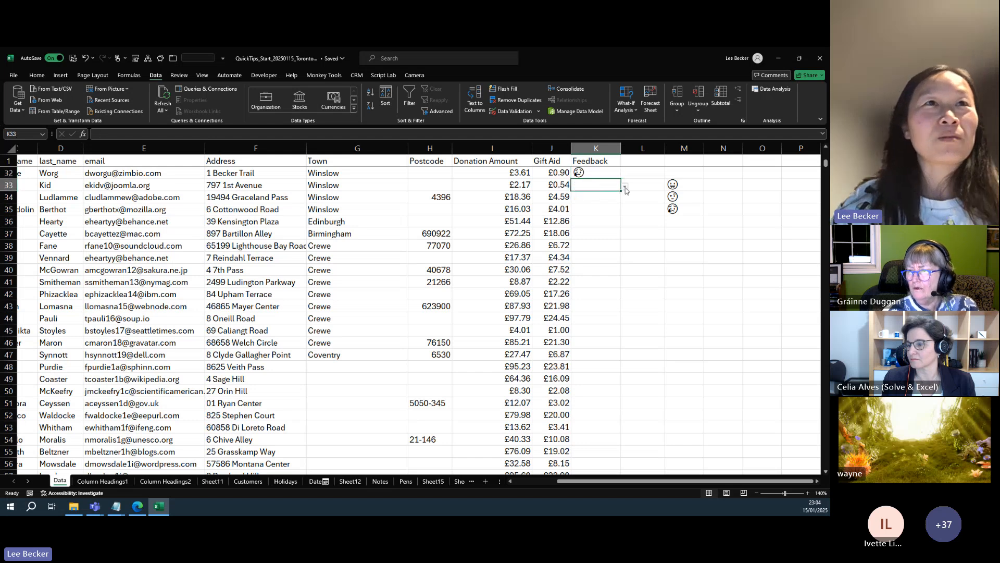
left_click(625, 186)
left_click(591, 196)
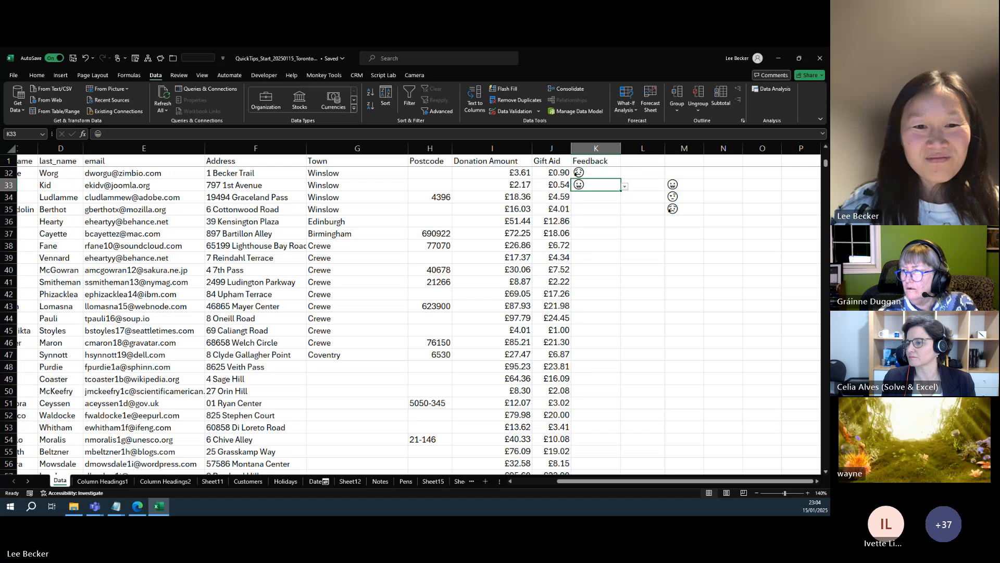
Step: Turn on filtering for the header row of the donations data
key("alt+Tab")
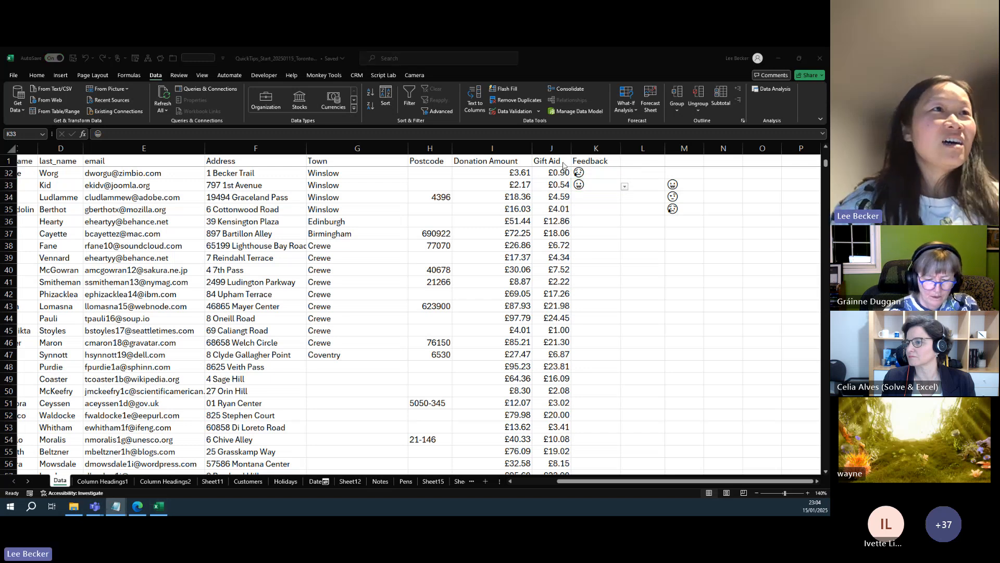
scroll(423, 249, "up", 6)
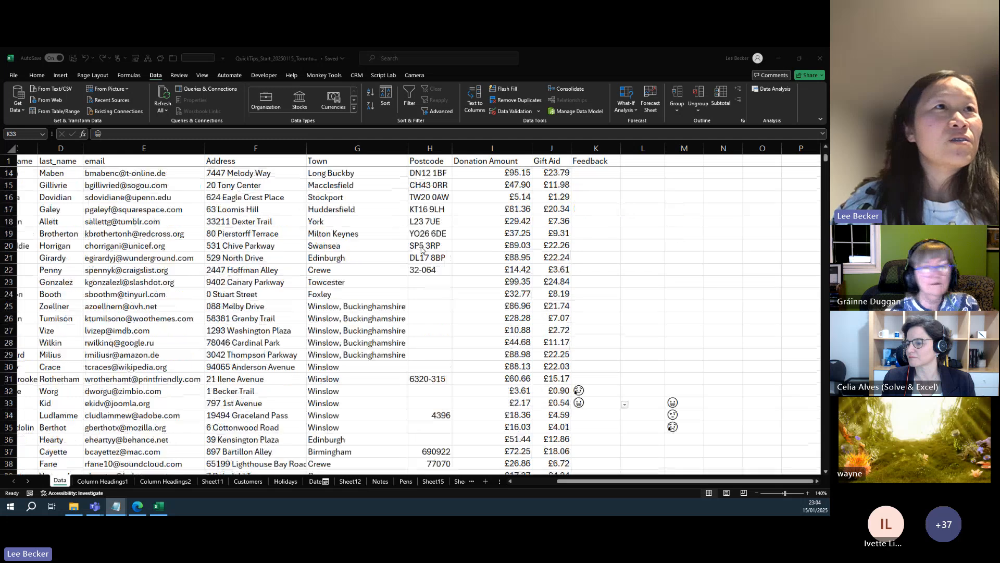
scroll(422, 249, "up", 4)
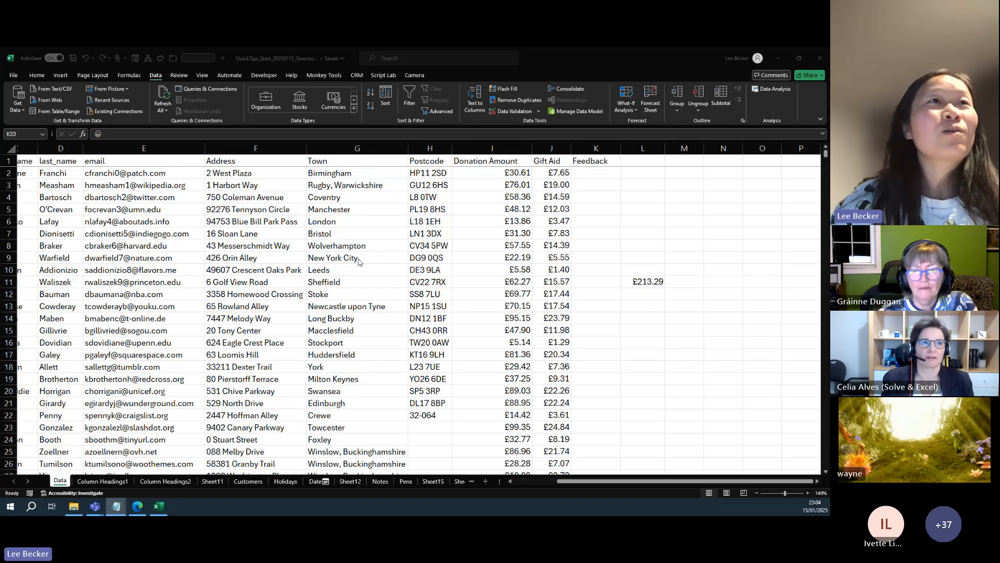
left_click(359, 175)
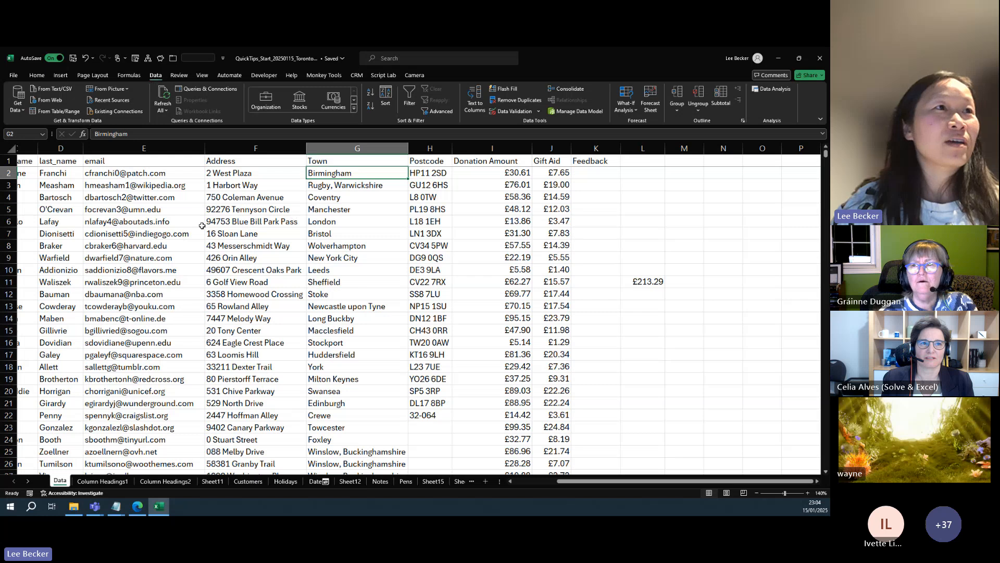
left_click(269, 230)
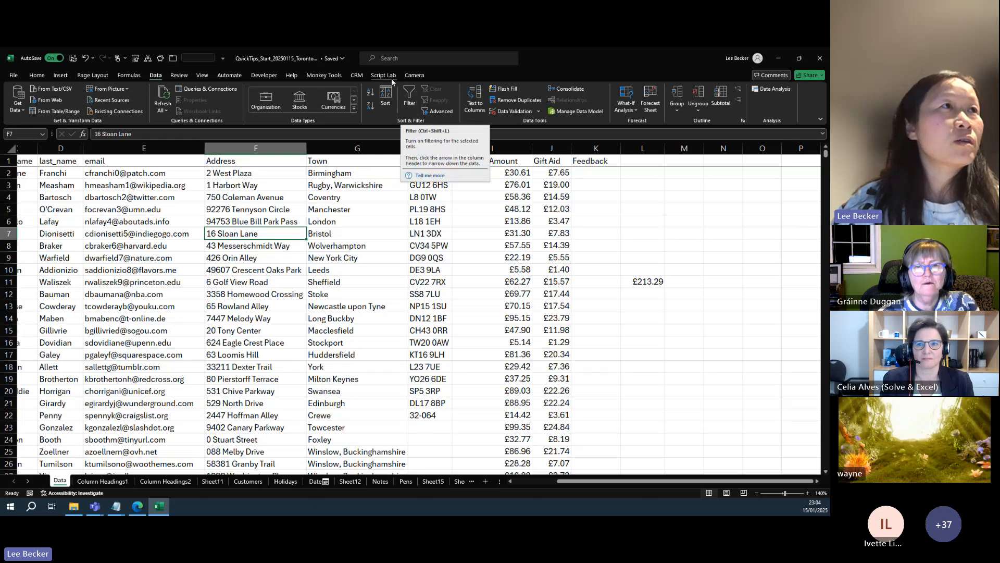
left_click(409, 96)
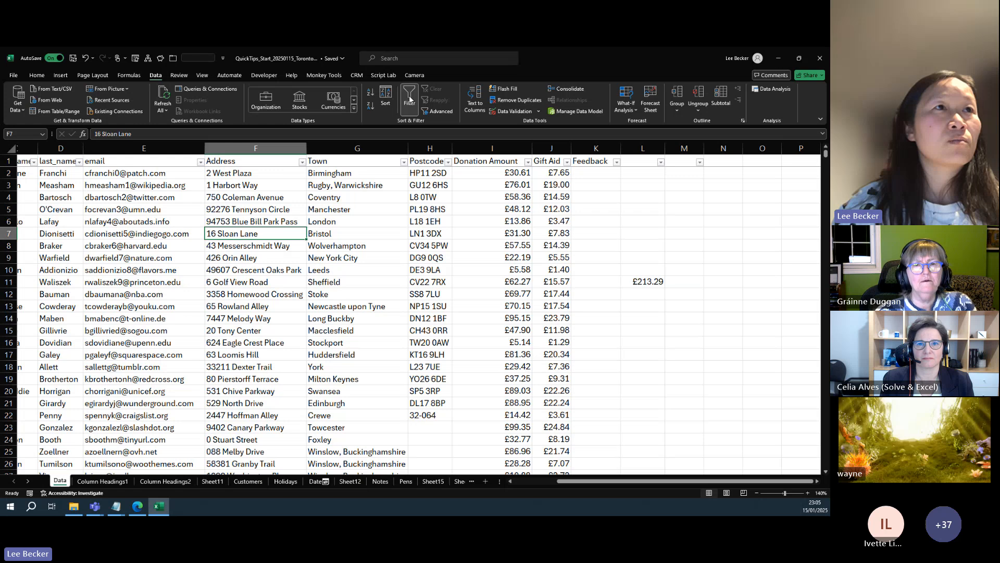
left_click(302, 162)
left_click(295, 354)
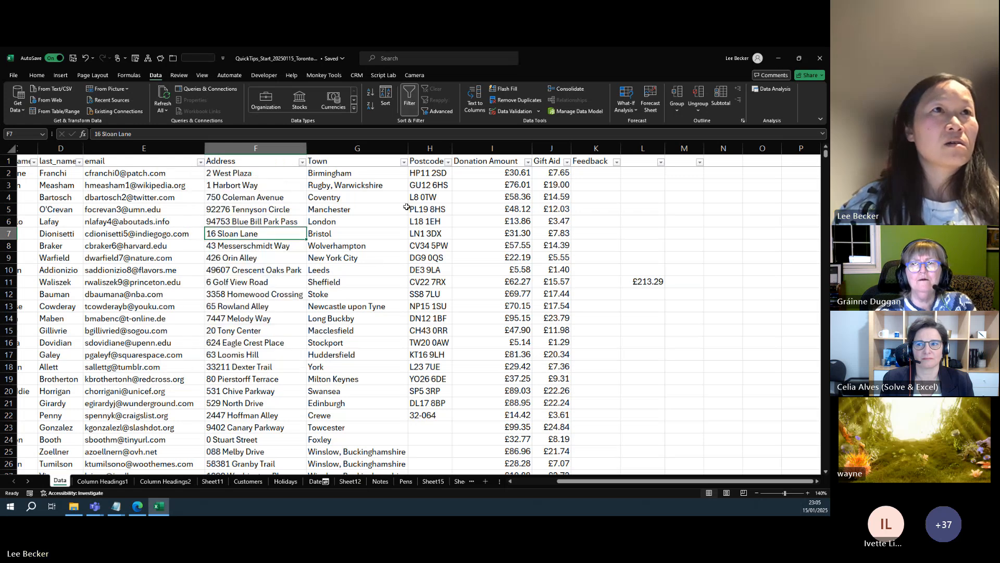
left_click(445, 211)
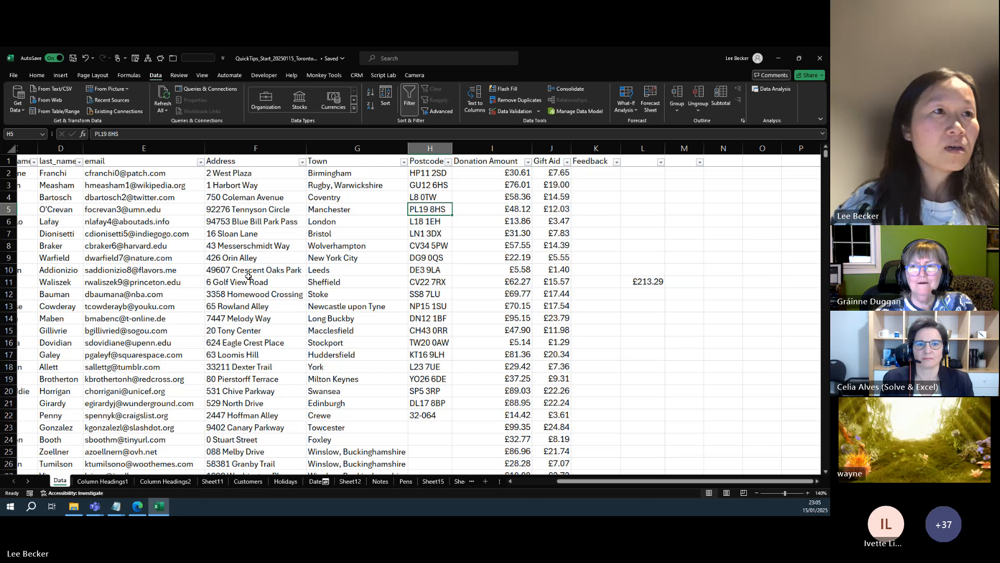
Step: Highlight duplicate values in the Town column using conditional formatting with Light Red Fill with Dark Red Text
left_click(358, 148)
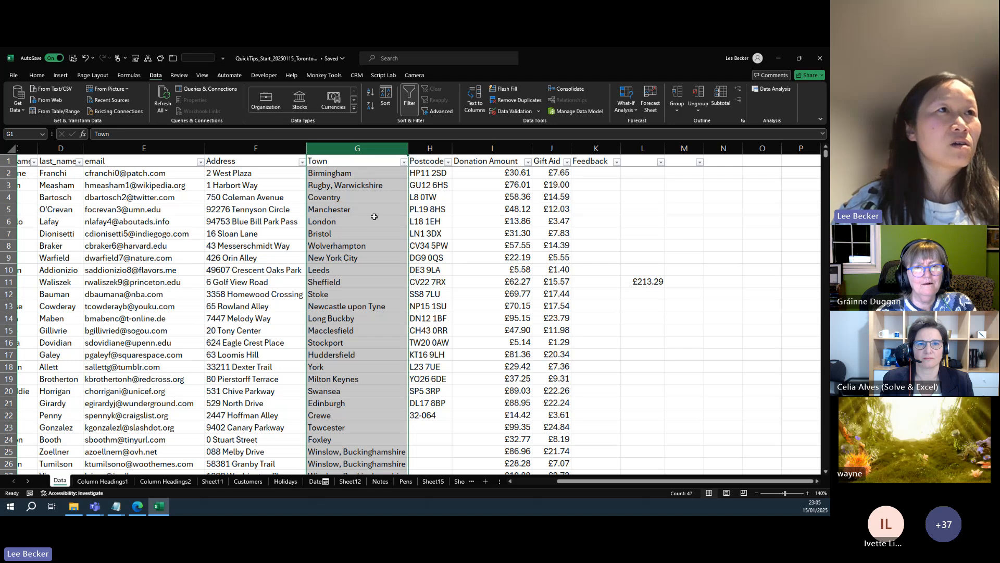
left_click(37, 76)
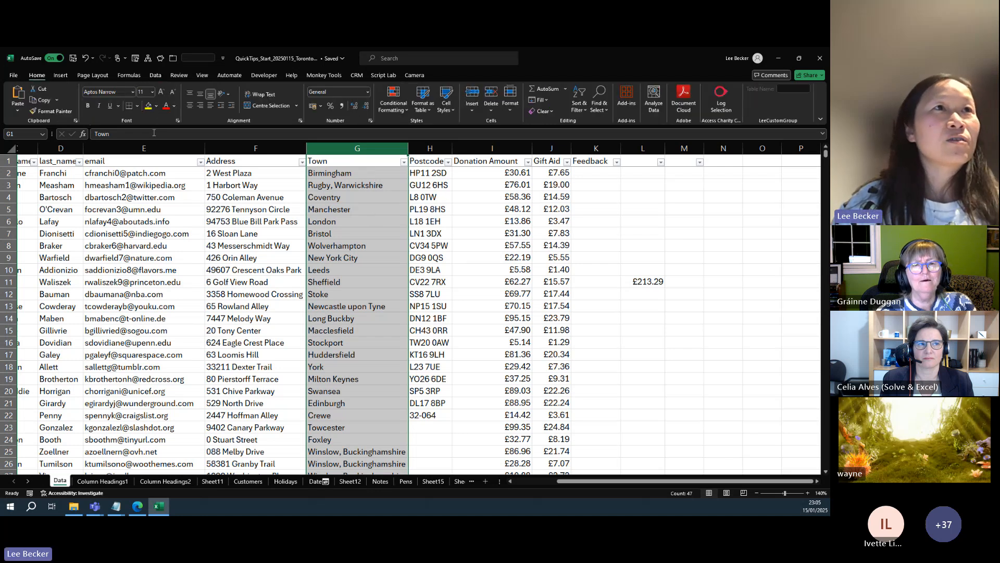
left_click(399, 108)
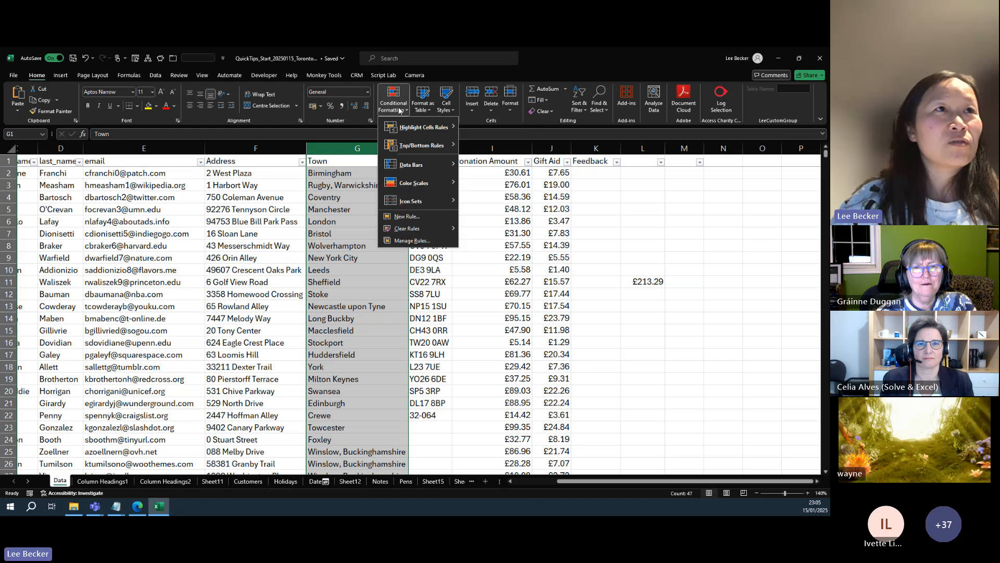
mouse_move(405, 128)
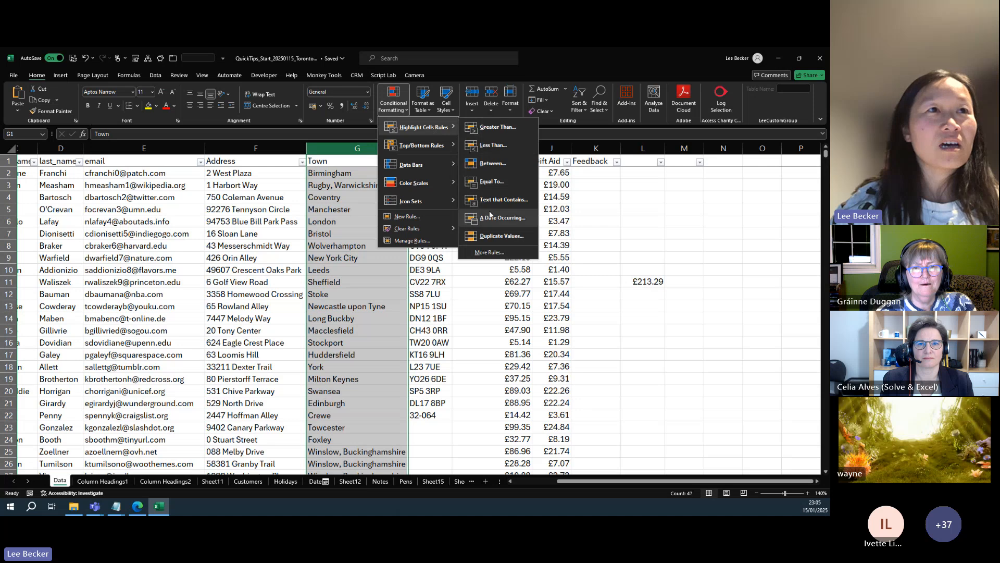
left_click(502, 236)
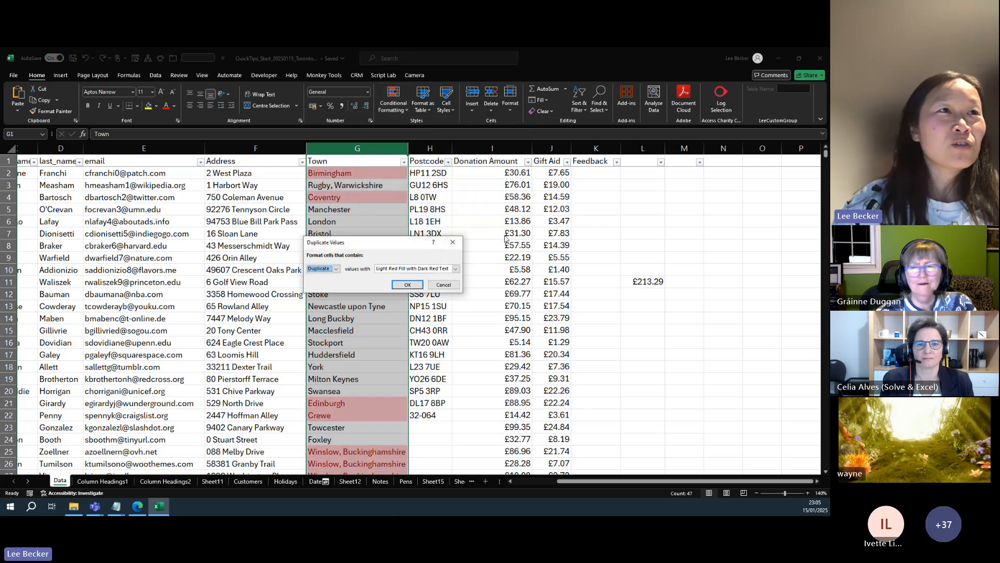
left_click(333, 269)
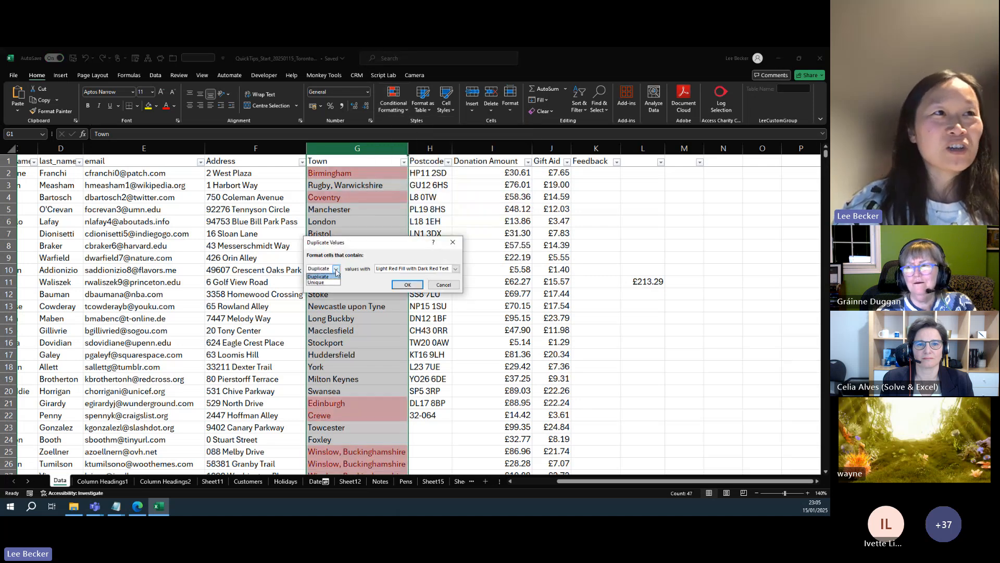
left_click(334, 277)
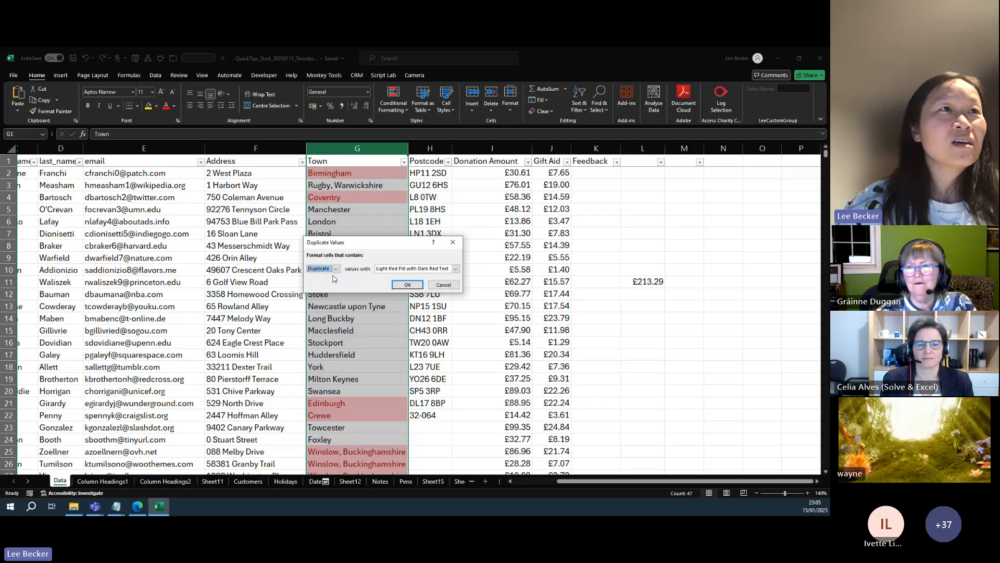
left_click(409, 285)
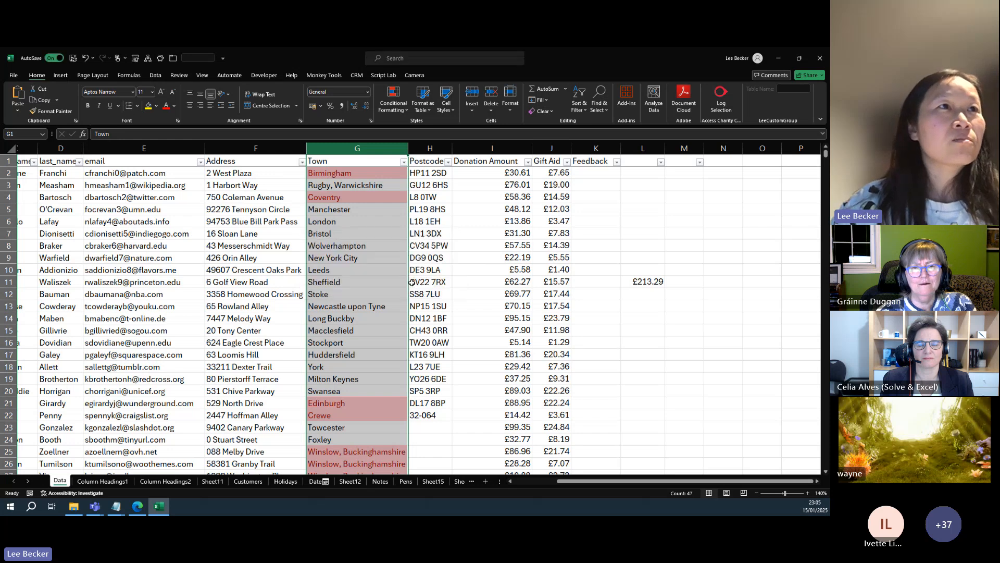
left_click(346, 304)
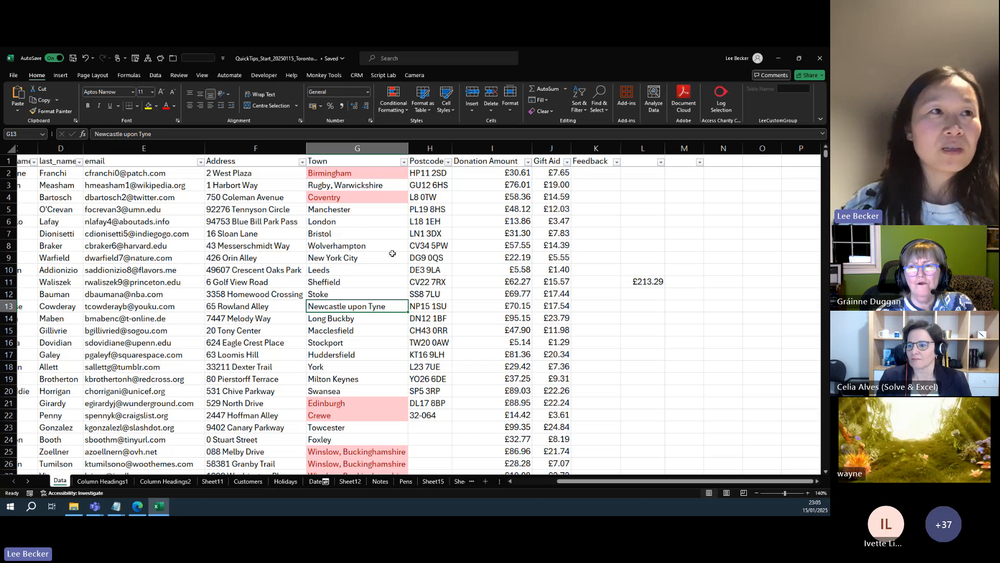
Step: Filter the Town column by the light red cell color to show only the highlighted duplicate towns
left_click(405, 163)
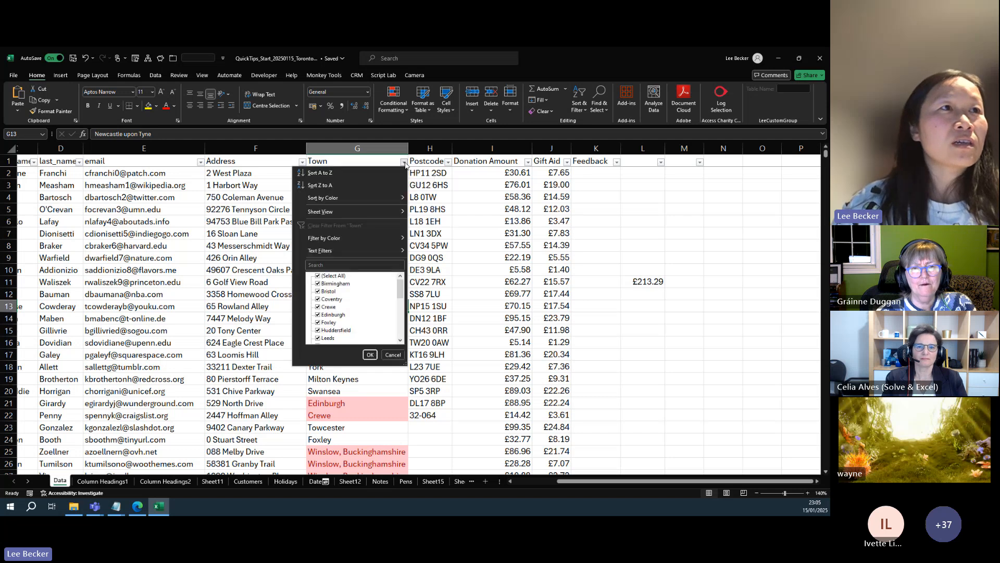
mouse_move(349, 243)
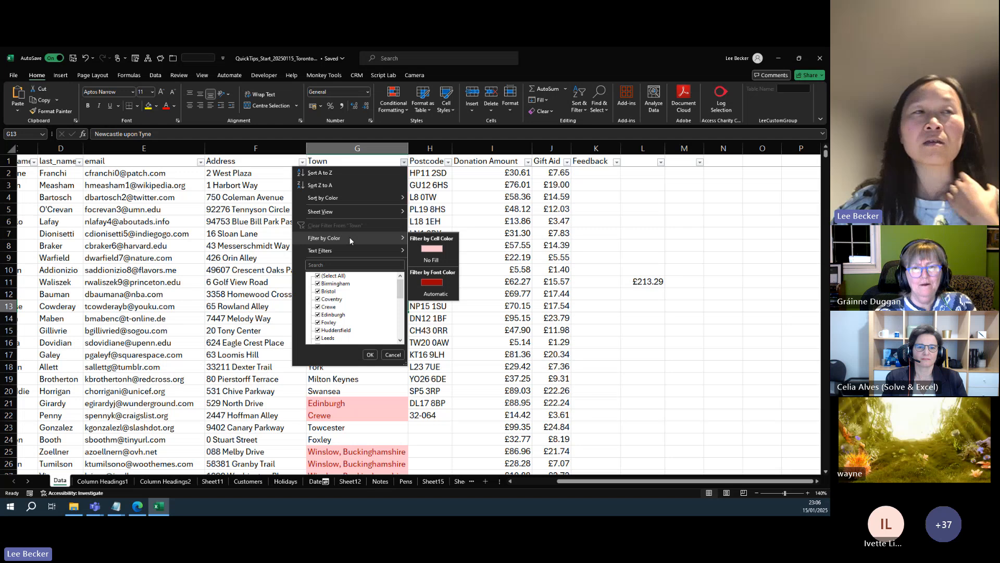
left_click(427, 250)
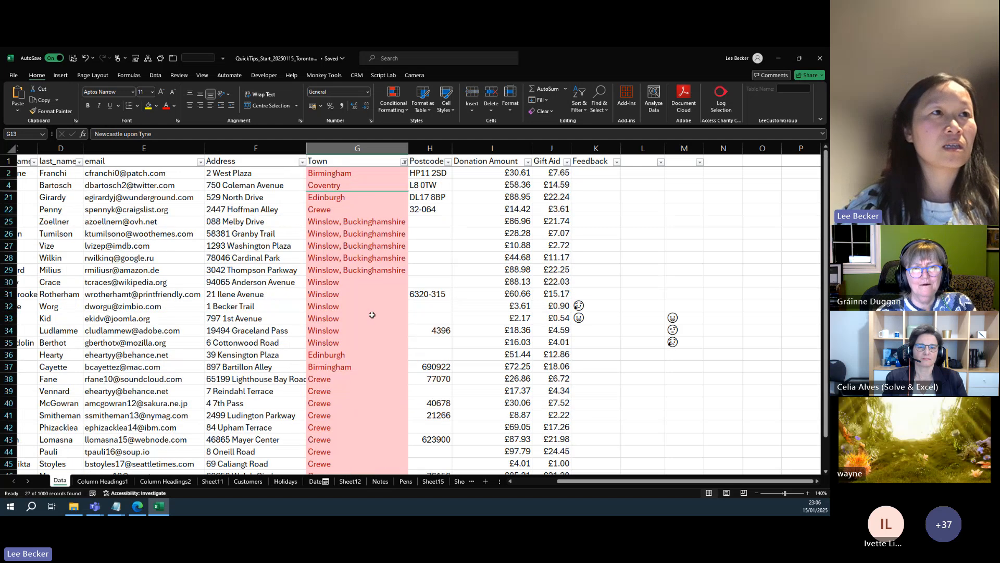
Step: Clear the color filter from the Town column so that all donation records are listed again
scroll(372, 314, "down", 3)
scroll(372, 314, "up", 3)
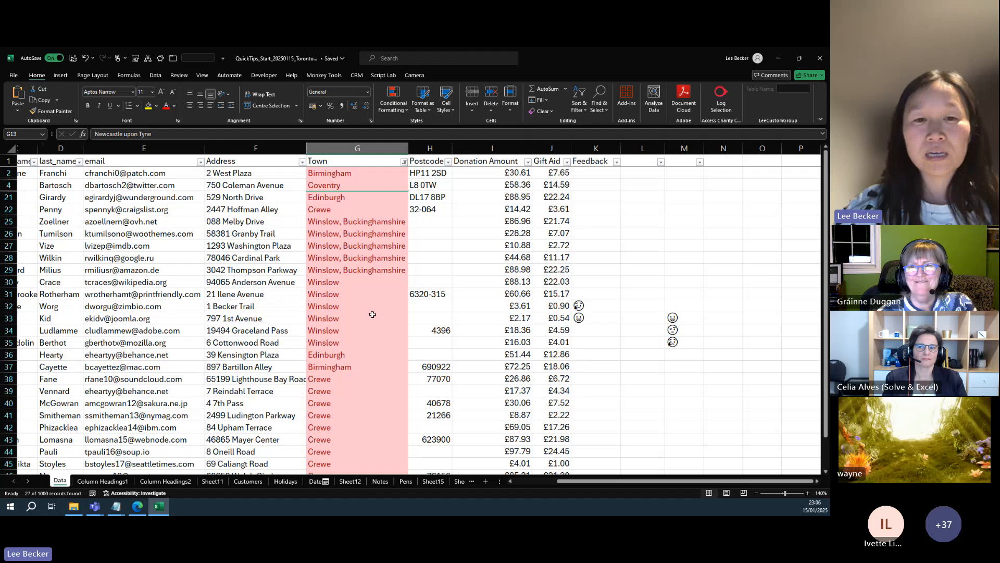
left_click(404, 166)
left_click(334, 226)
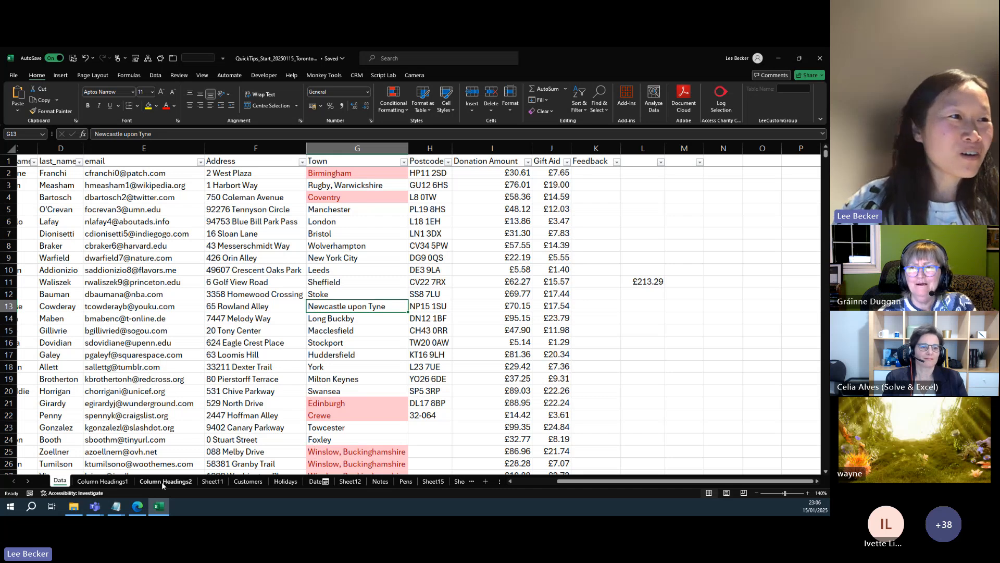
Step: Copy the heading row of the Column Headings1 sheet and paste it transposed into Sheet11, starting at cell A2
left_click(103, 482)
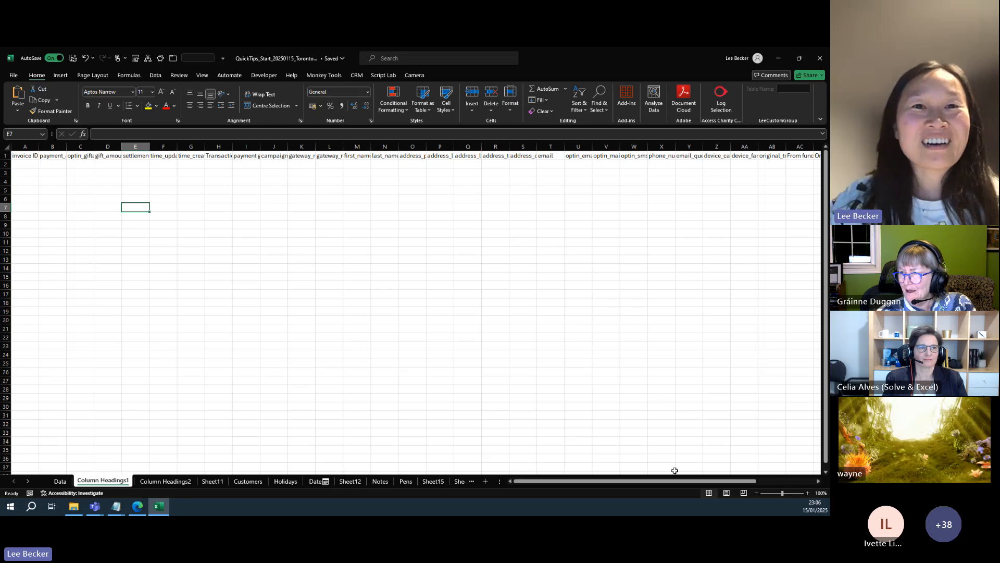
left_click_drag(619, 482, 537, 466)
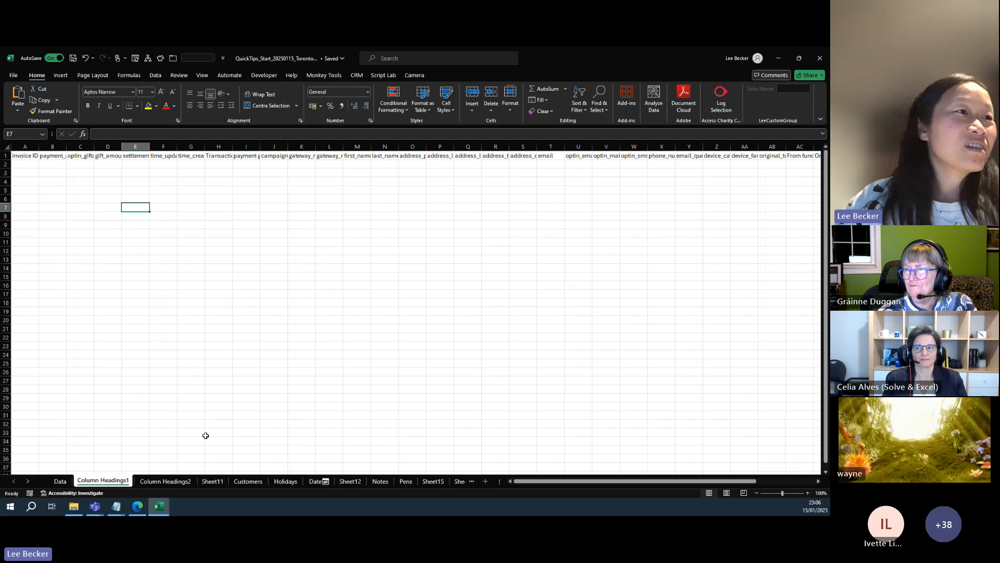
left_click(4, 155)
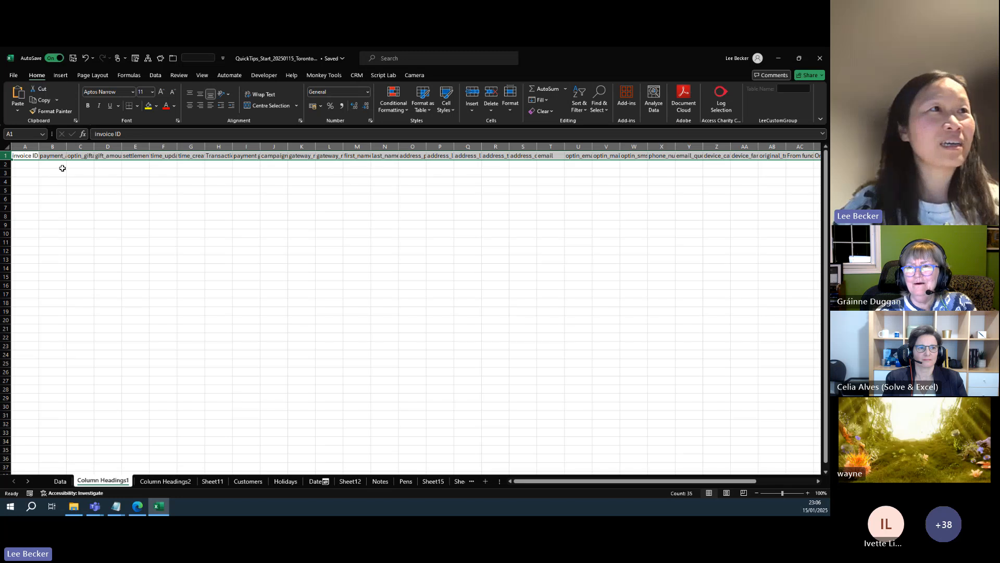
key("ctrl+c")
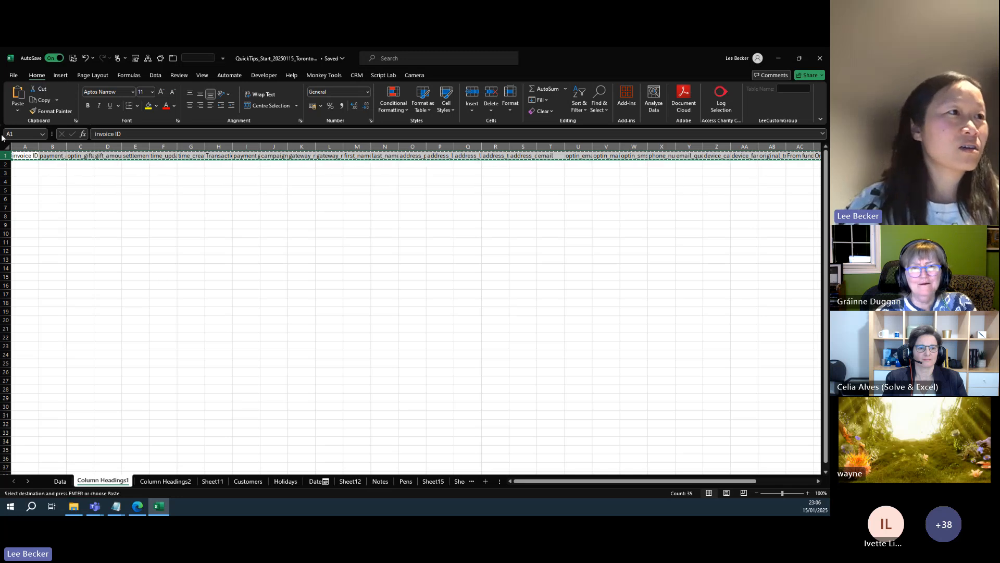
left_click(220, 480)
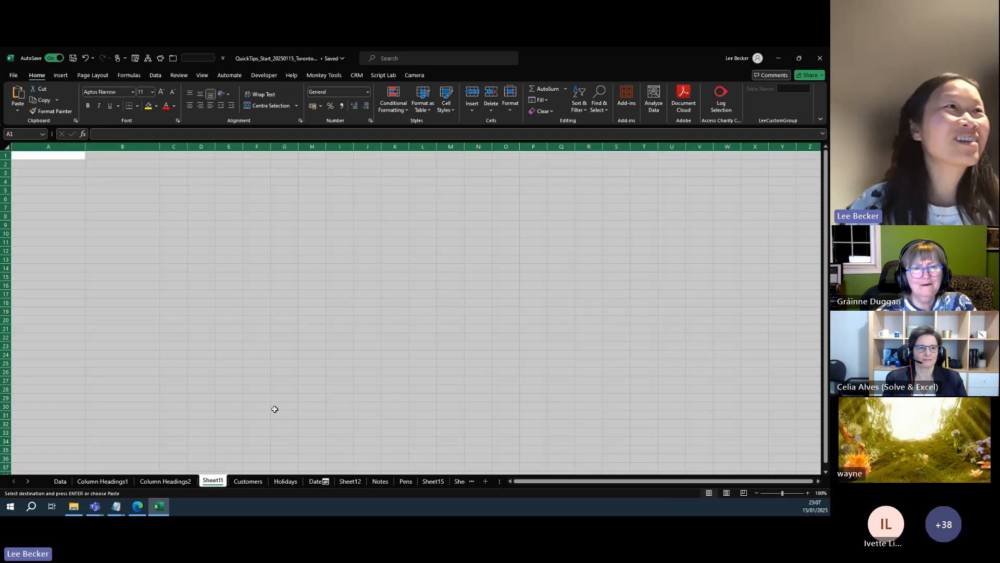
left_click(253, 255)
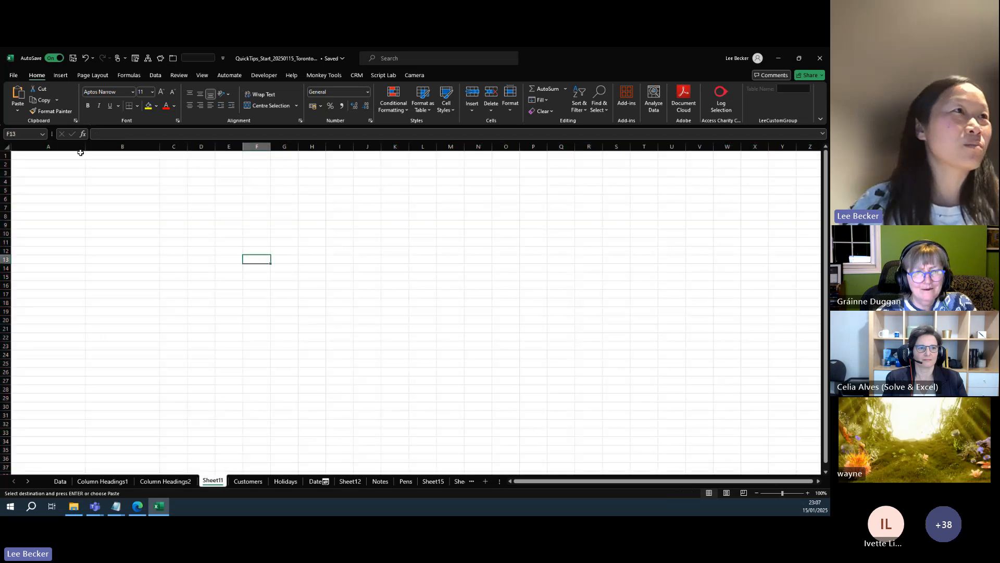
left_click(55, 164)
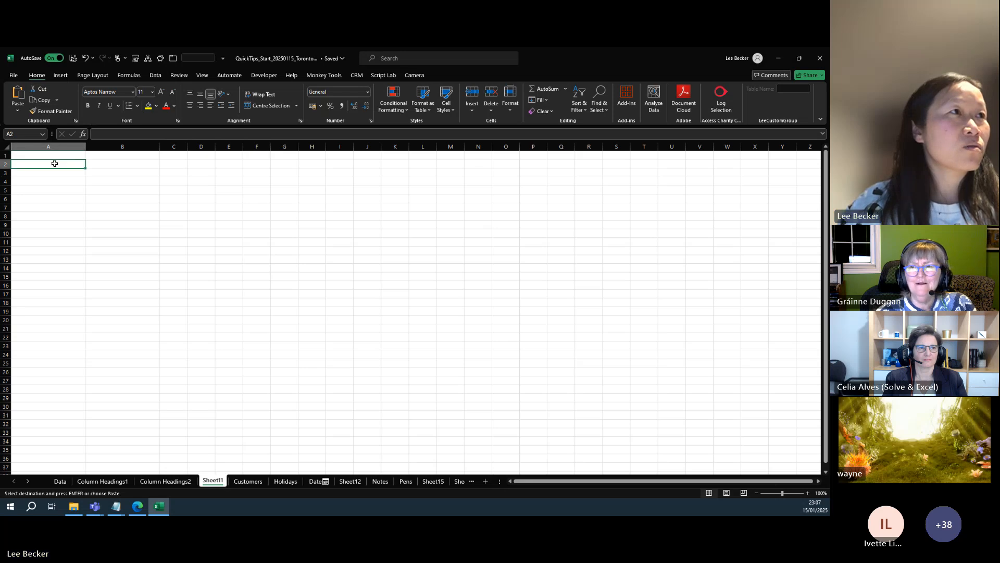
right_click(56, 165)
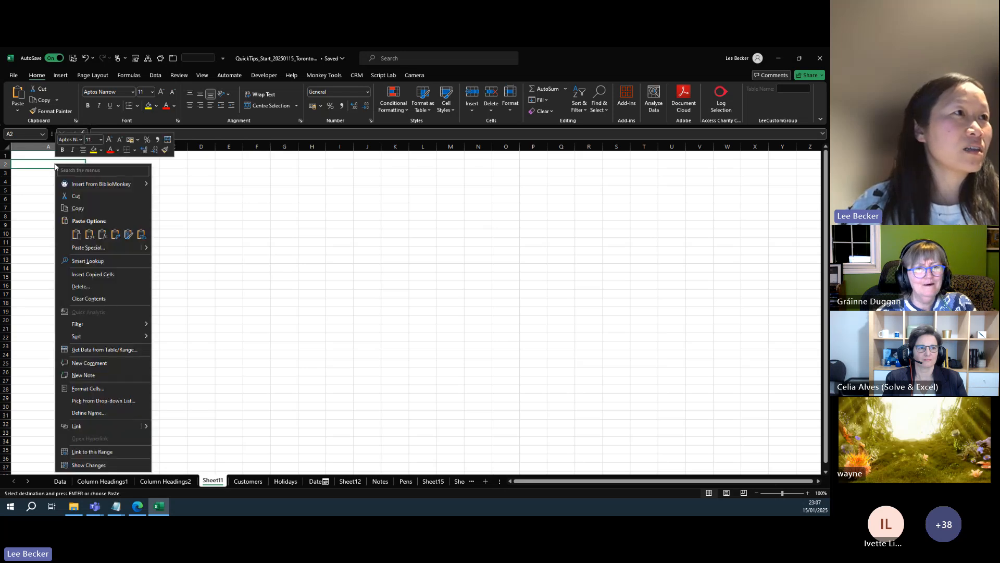
left_click(112, 238)
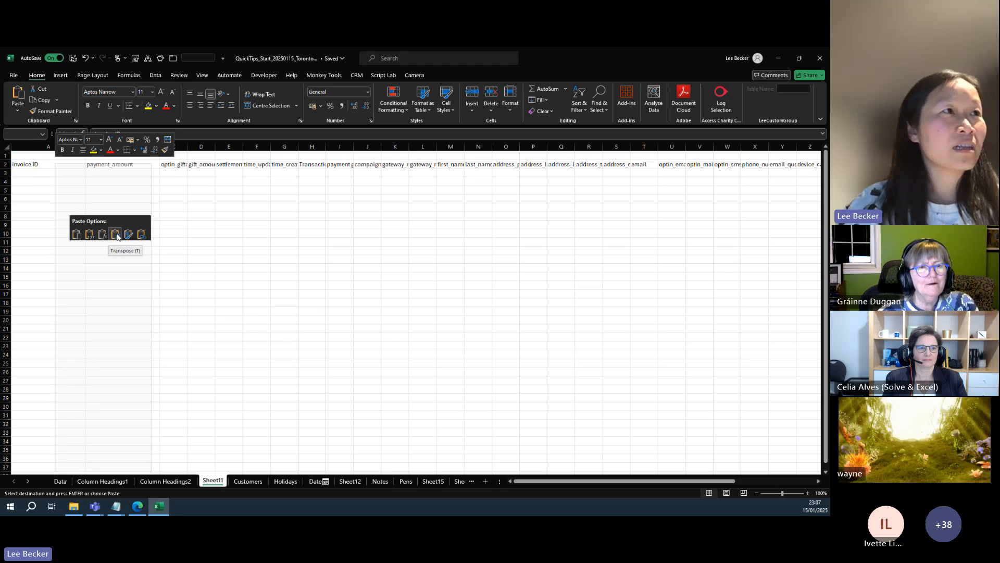
left_click(117, 236)
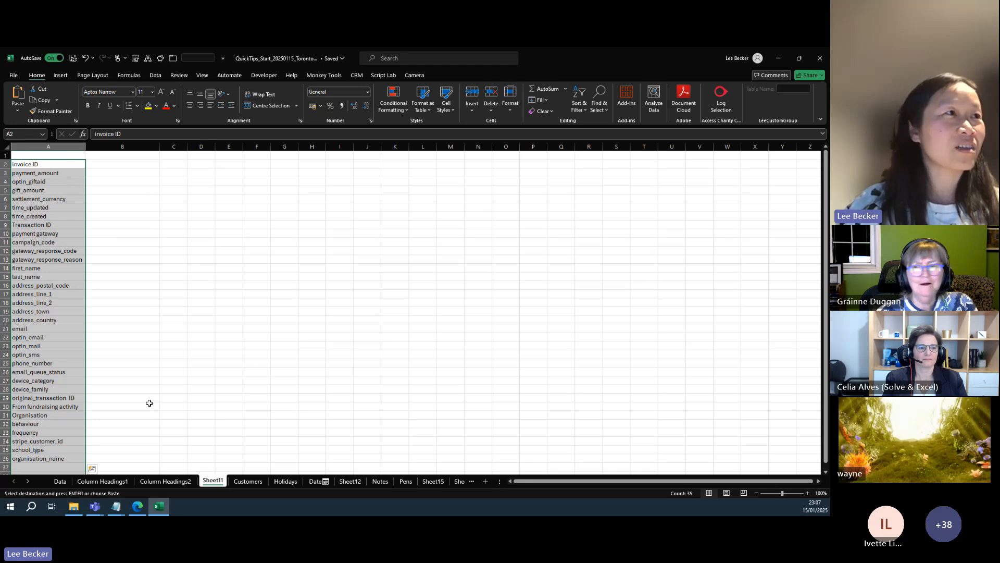
Step: Copy the heading row of the Column Headings2 sheet and paste it transposed into Sheet11, starting at cell B2
left_click(166, 481)
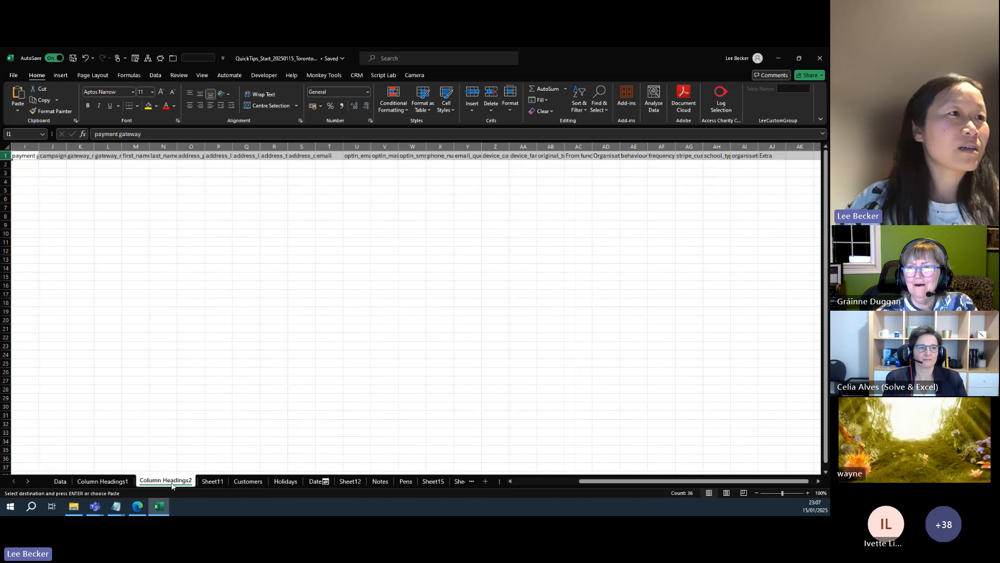
left_click(104, 241)
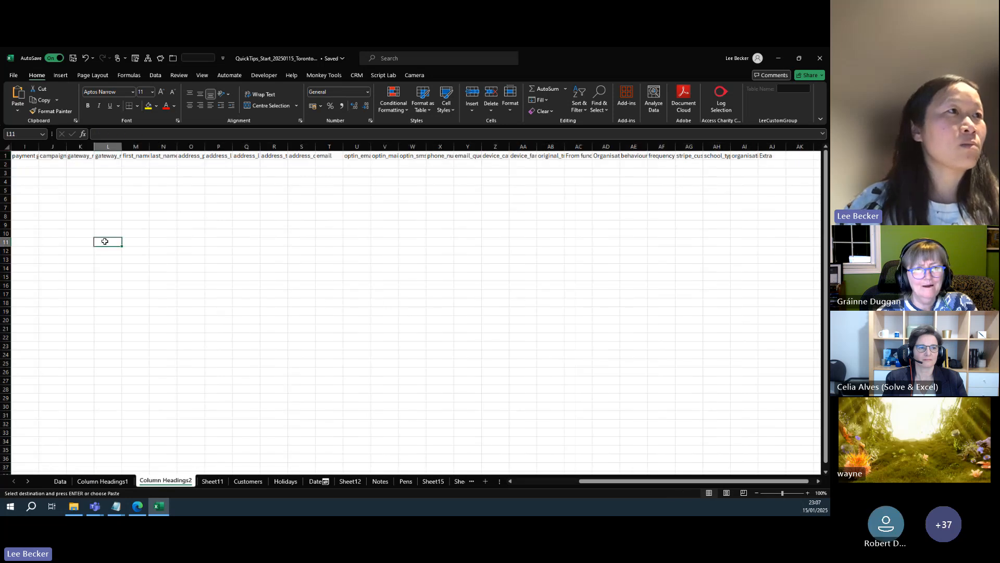
left_click(6, 155)
key("ctrl+c")
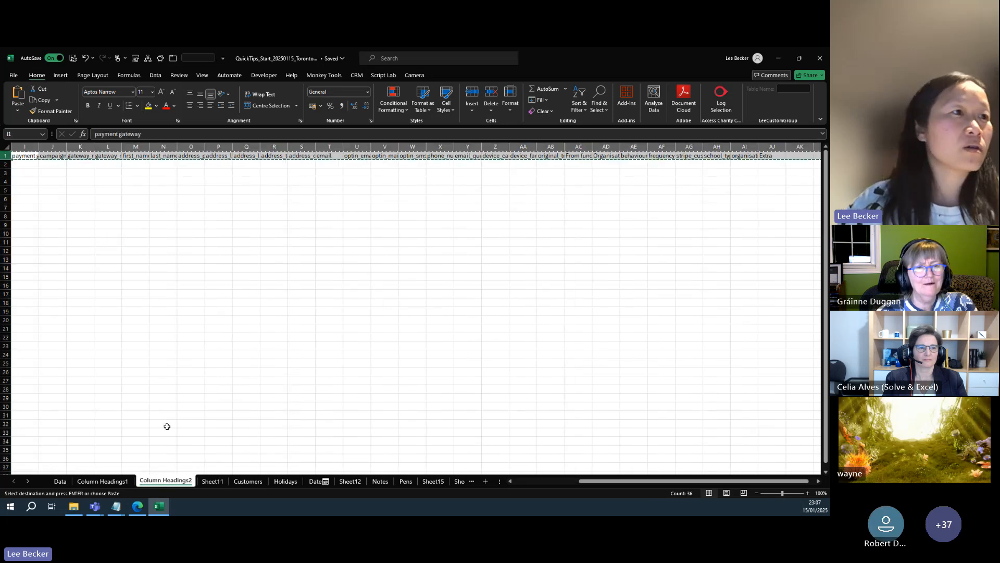
left_click(212, 480)
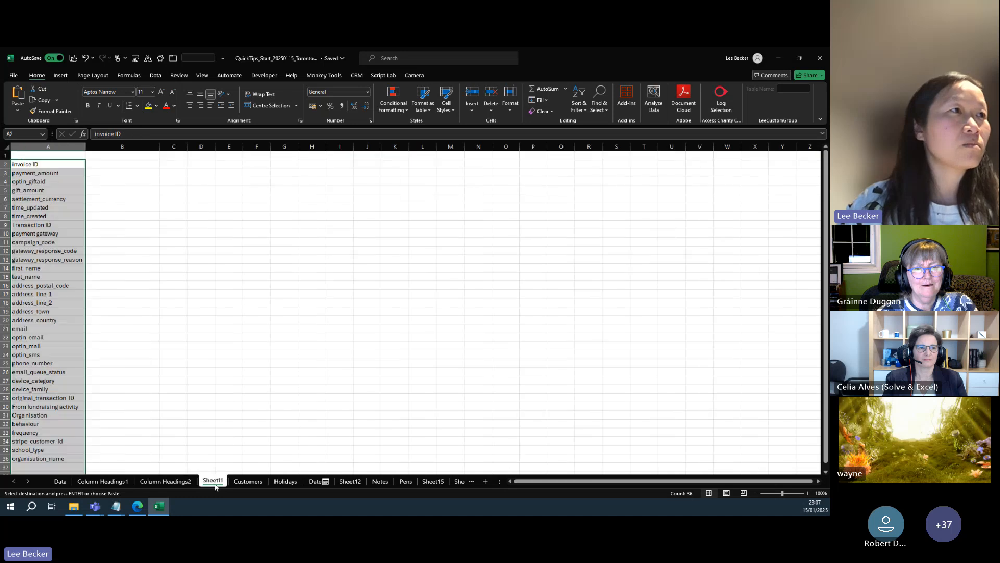
left_click(116, 166)
right_click(116, 167)
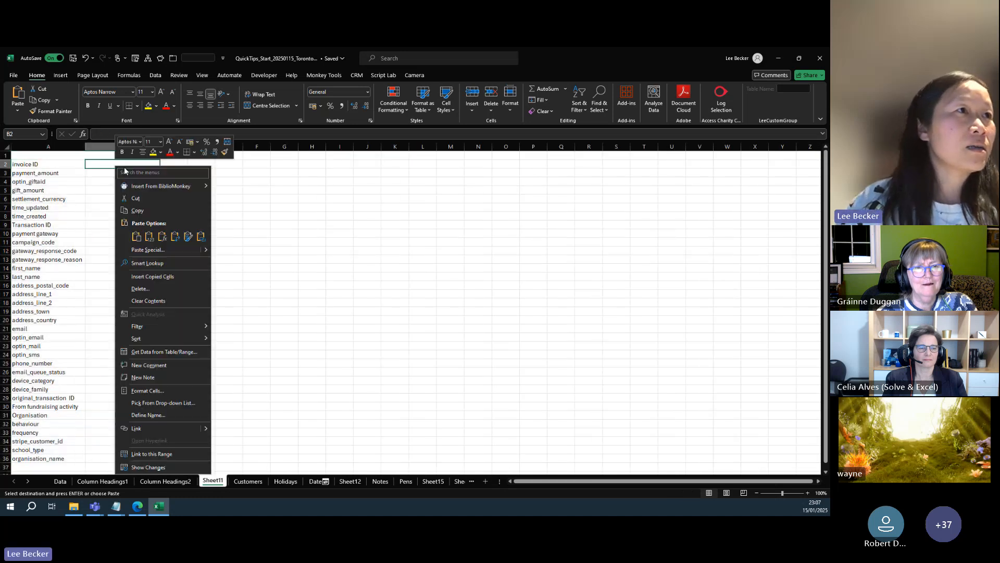
left_click(175, 237)
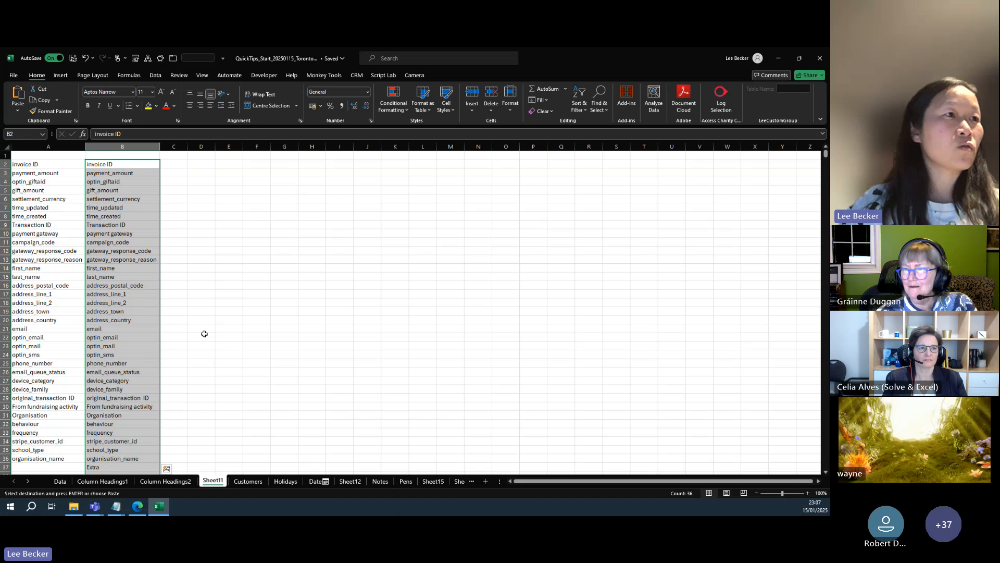
scroll(206, 336, "down", 1)
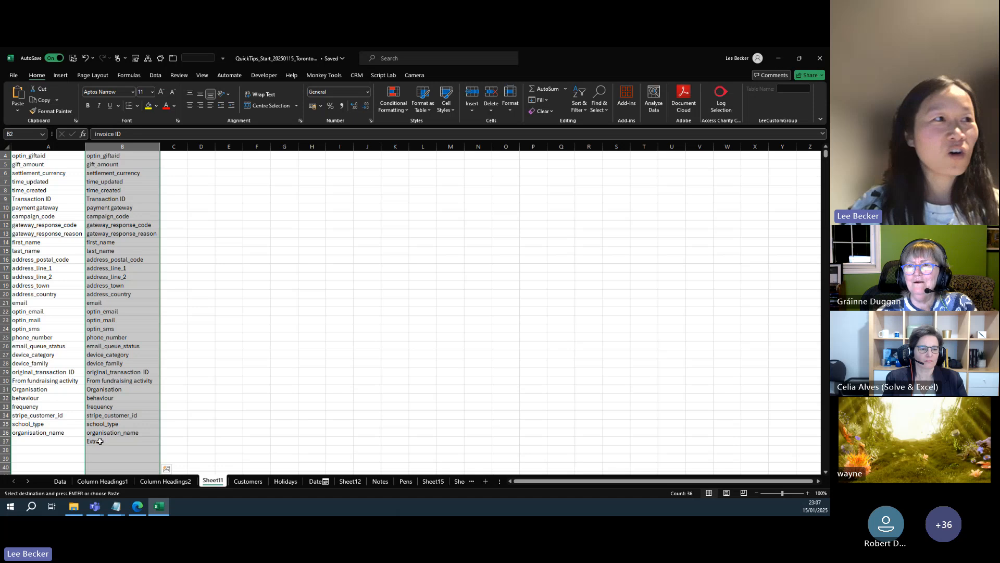
scroll(238, 354, "up", 1)
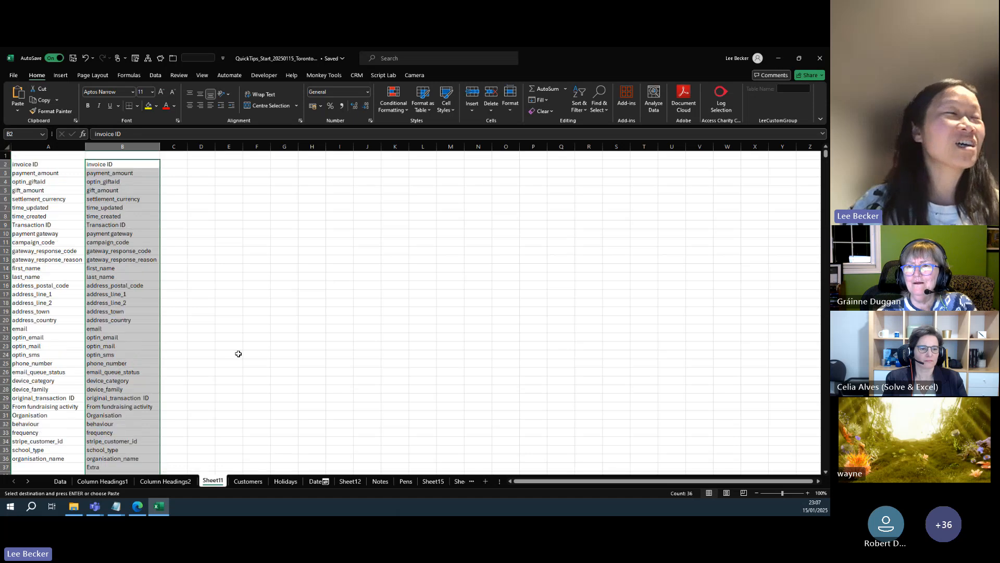
Step: Compare the two heading lists with the formula =A2=B2 in C2 and fill it down to row 37
left_click(173, 164)
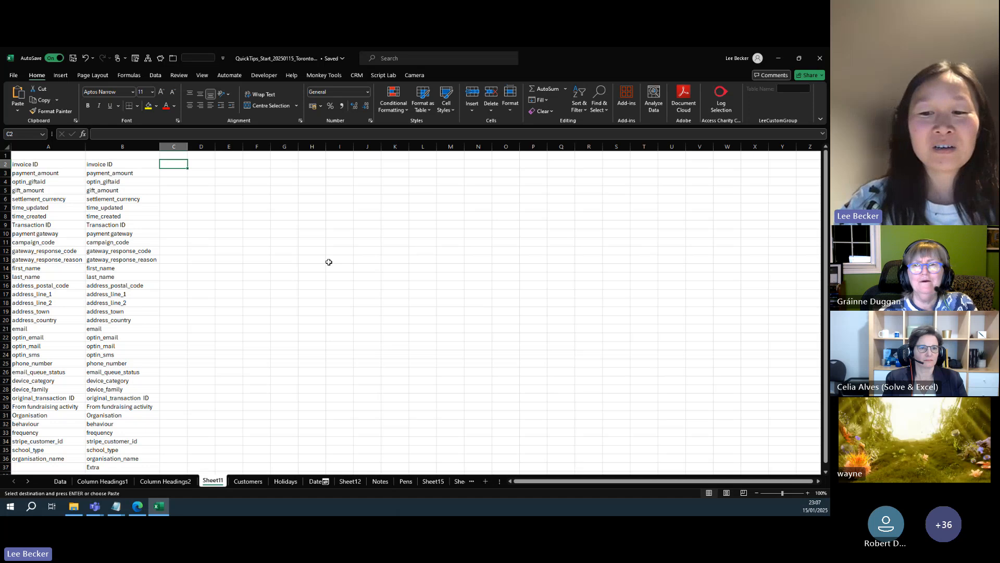
type("=")
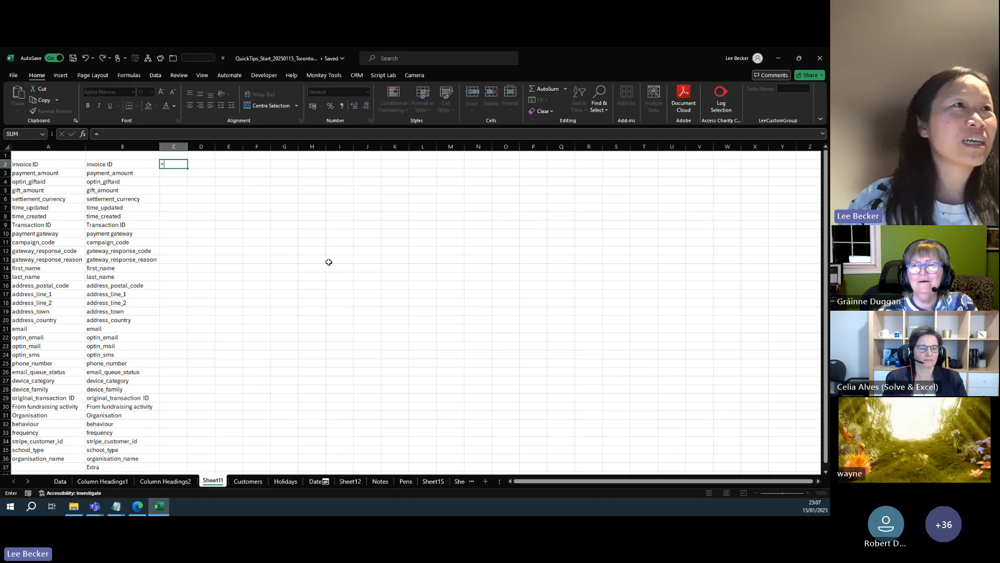
left_click(51, 165)
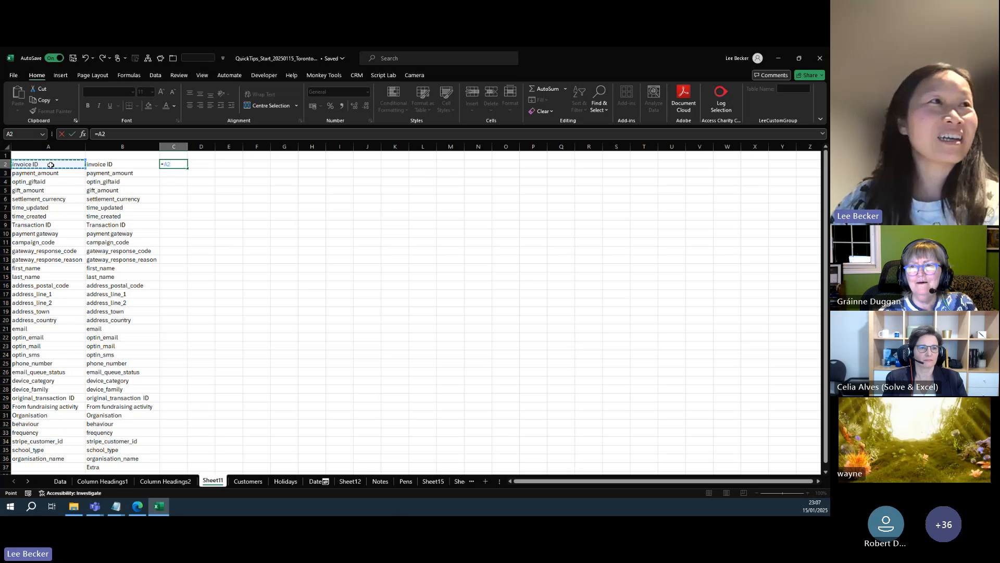
type("=")
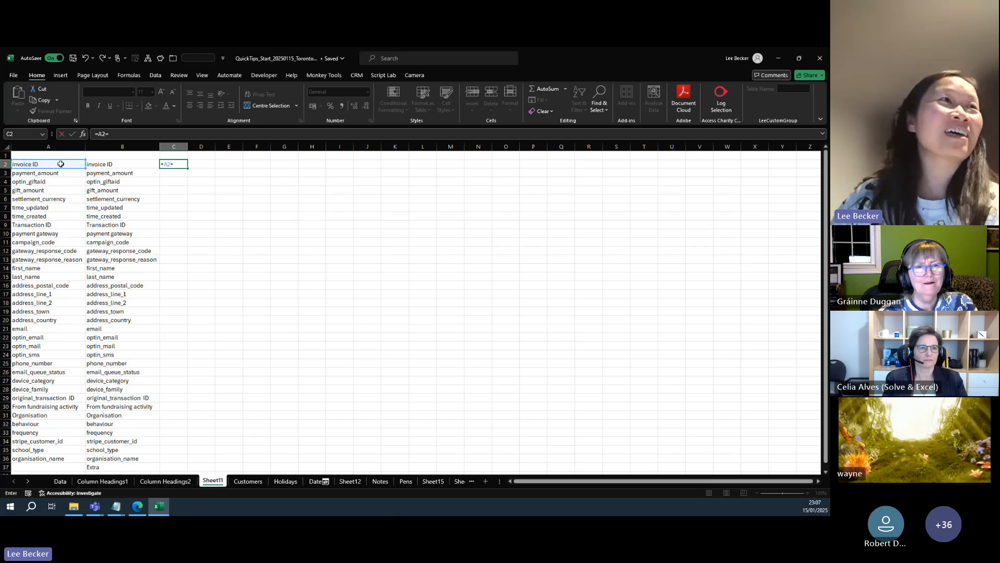
left_click(117, 163)
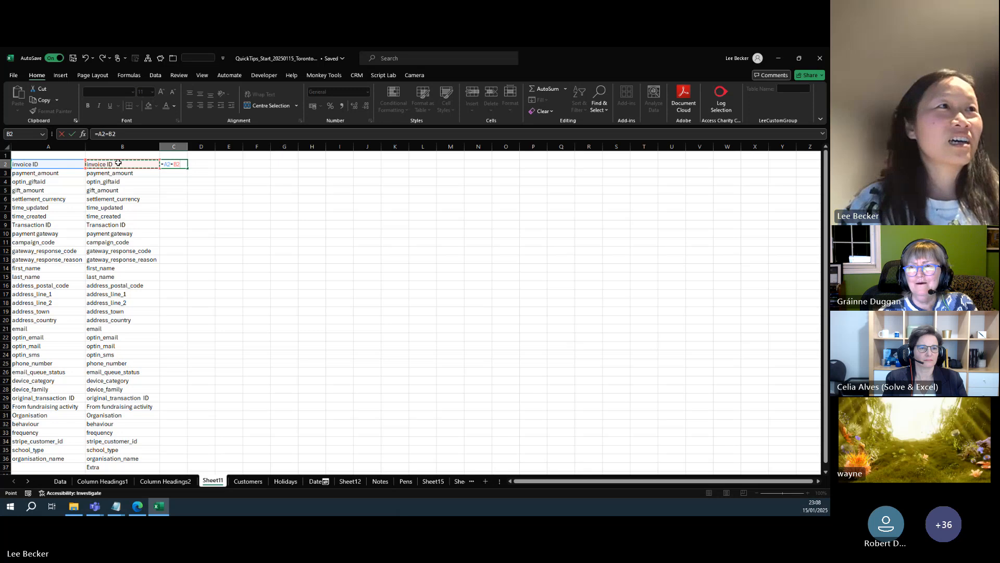
key("Return")
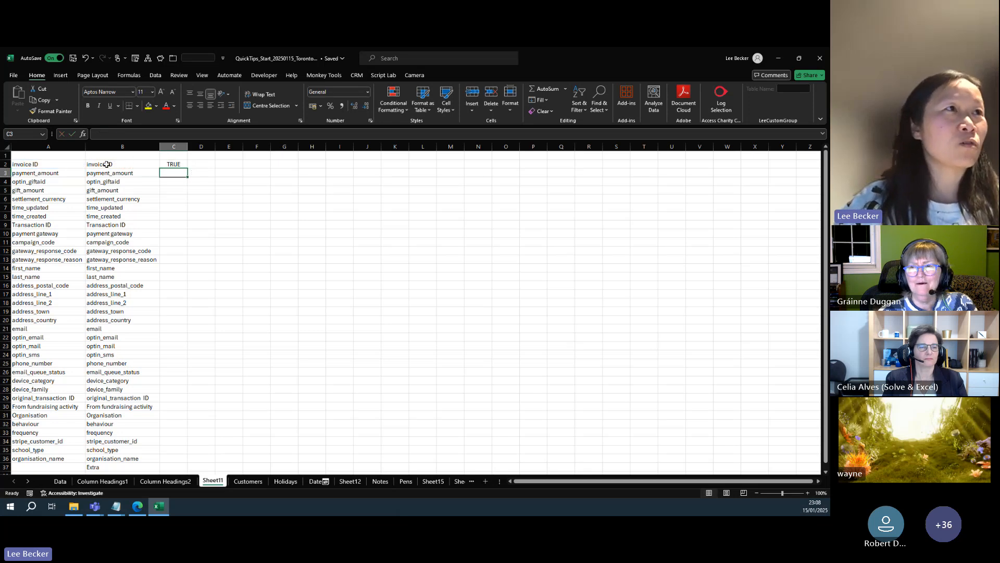
left_click(187, 165)
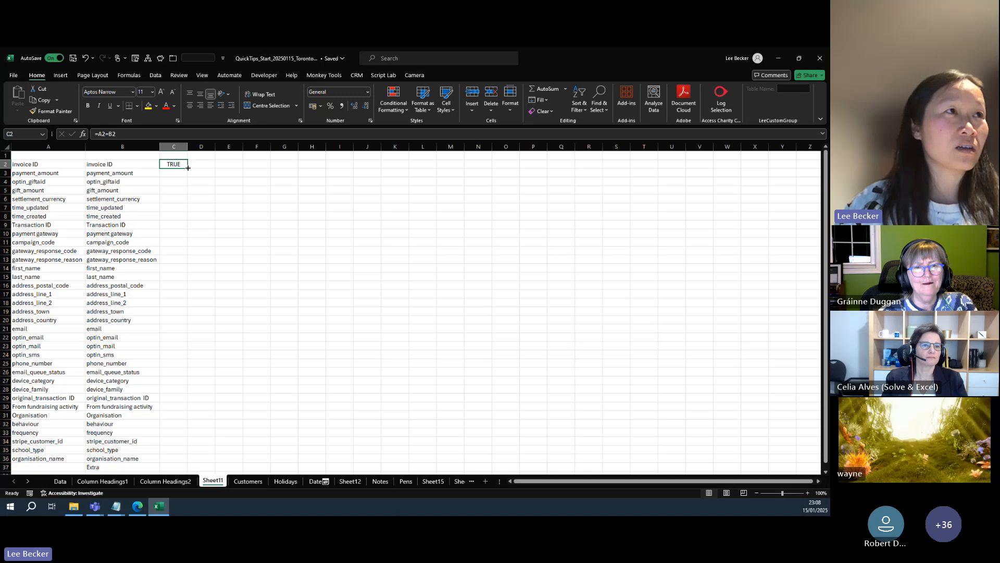
double_click(188, 167)
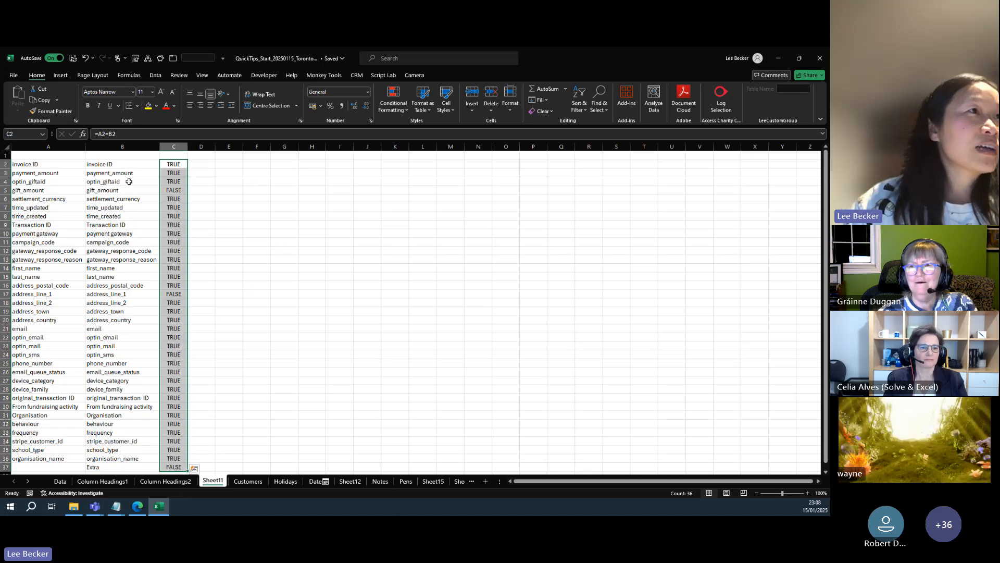
Step: Inspect the mismatched gift_amount headings in row 5, checking the text of cell A5 for hidden differences
left_click(179, 190)
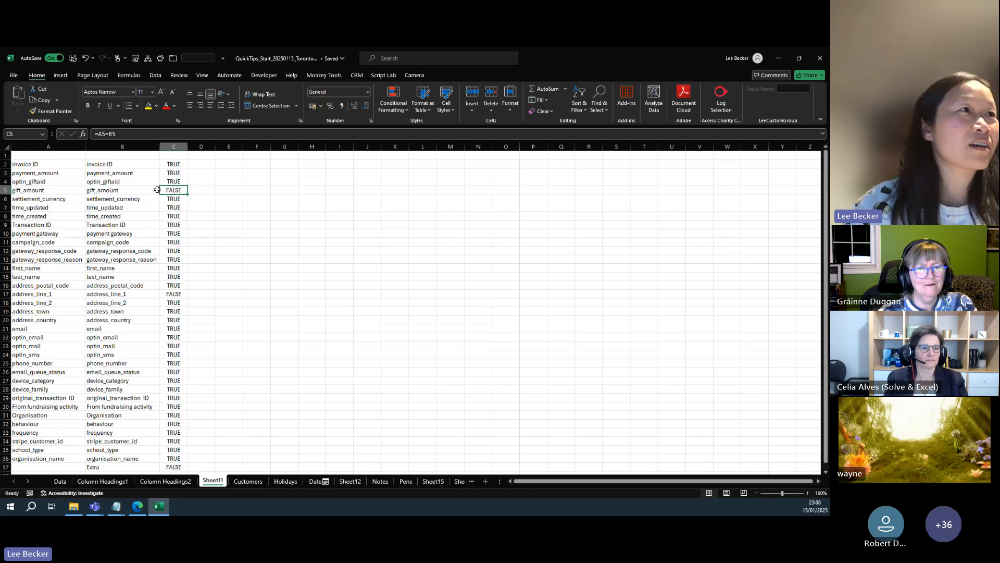
left_click(68, 188)
left_click(128, 134)
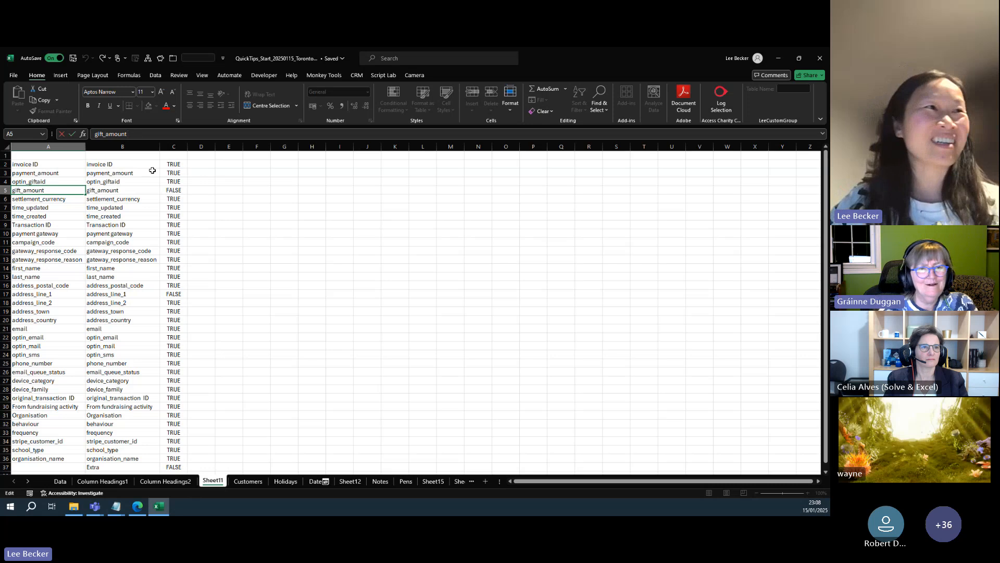
left_click(206, 406)
scroll(211, 411, "down", 1)
scroll(211, 411, "up", 1)
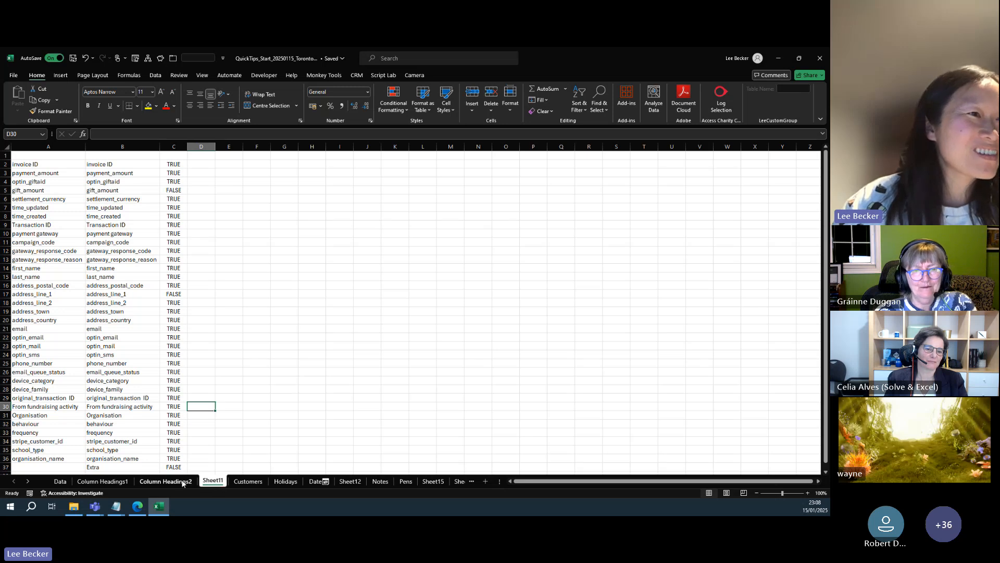
Step: Copy the Postcode heading and first ten postcodes (H1:H11) from the Data sheet and paste them at A1 of the emoji-named Date sheet
left_click(315, 482)
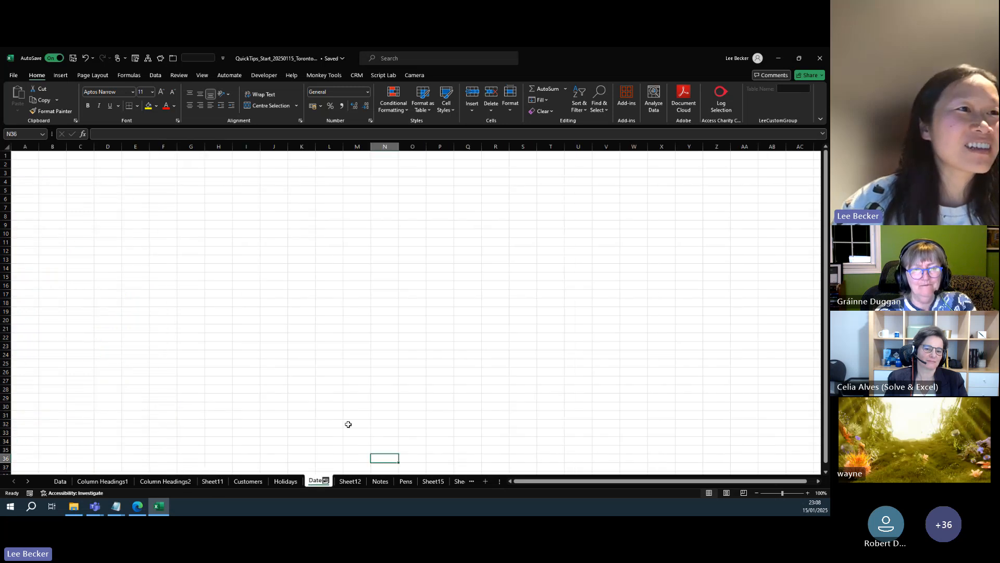
left_click(54, 181)
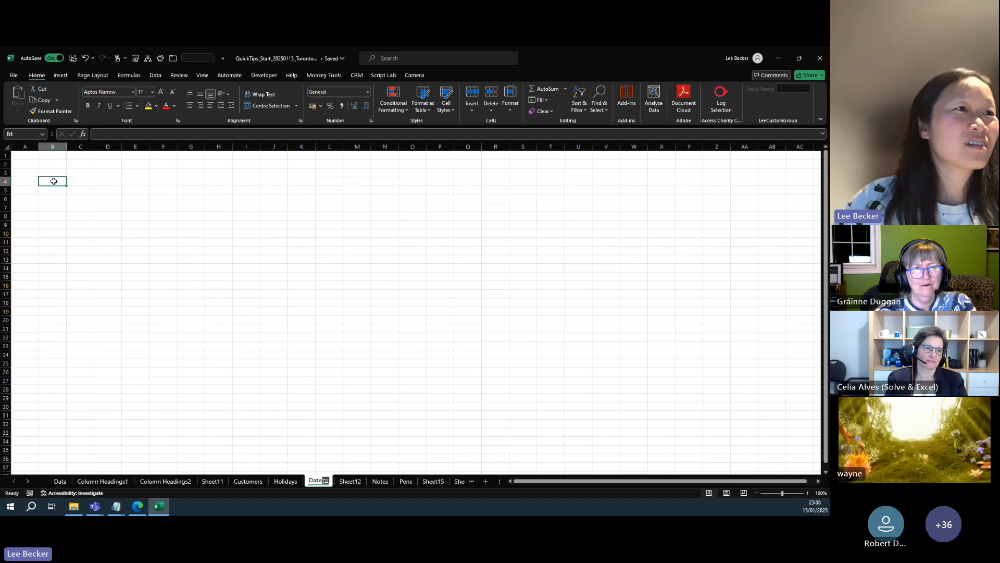
left_click(63, 484)
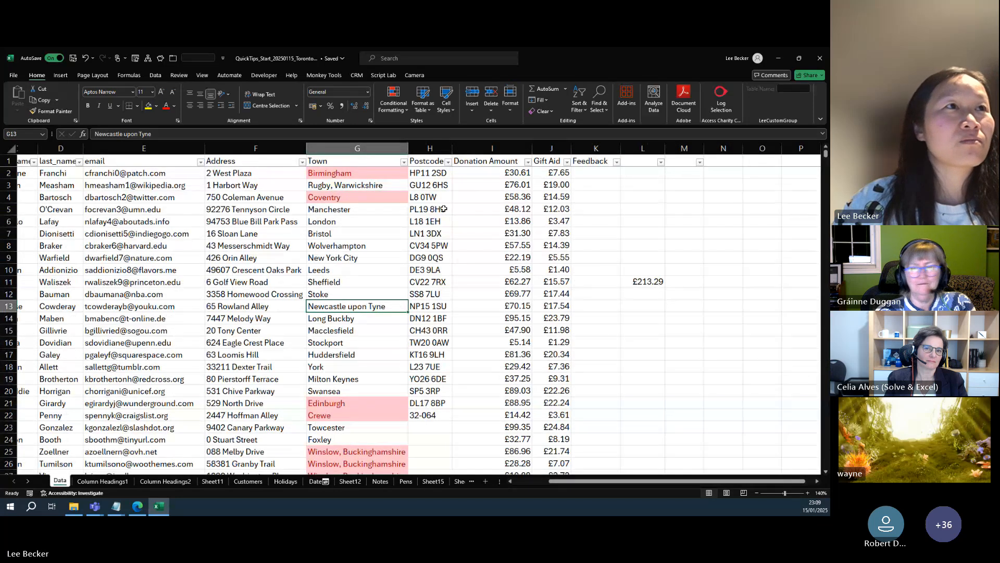
left_click_drag(430, 174, 431, 259)
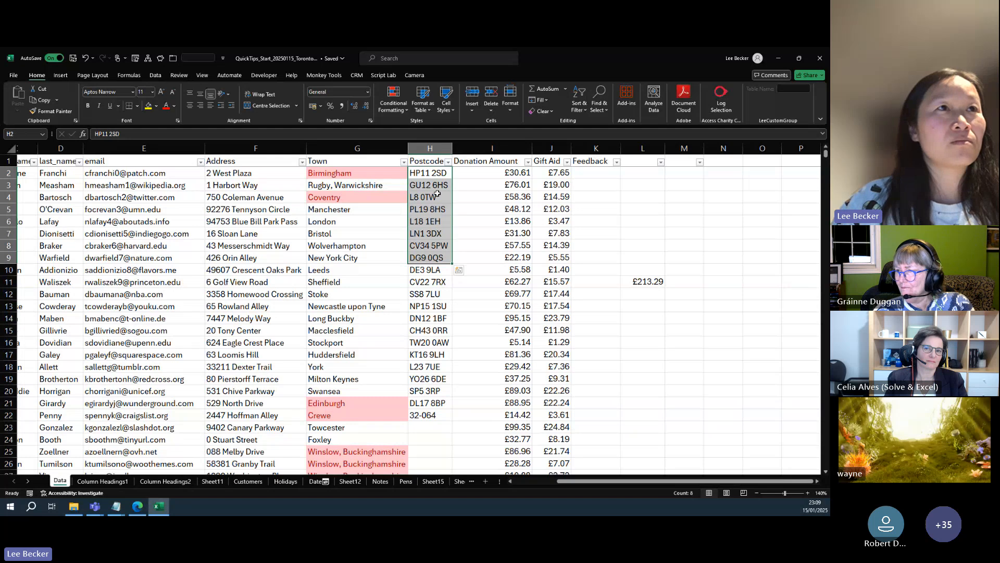
left_click_drag(431, 161, 443, 282)
key("ctrl+c")
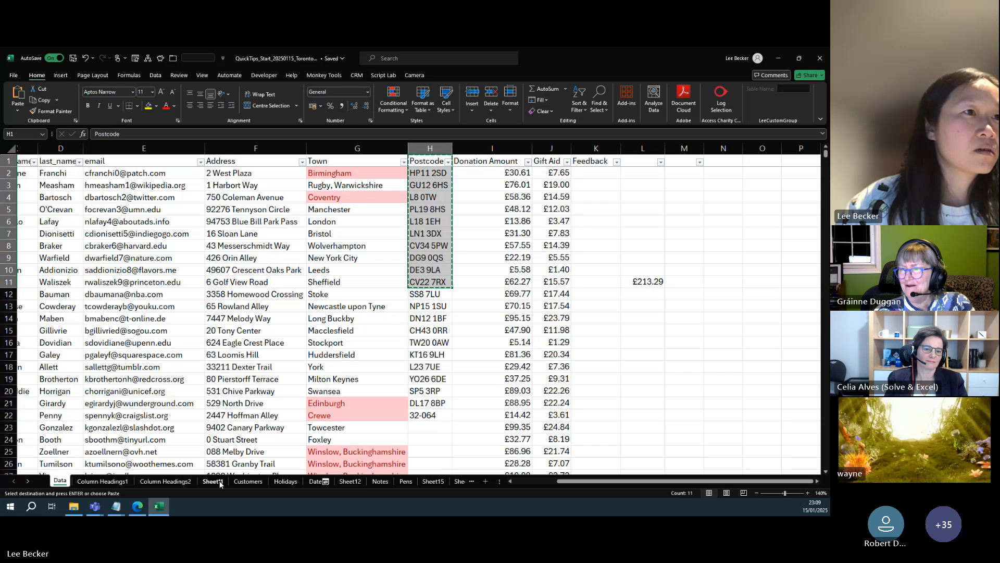
left_click(315, 481)
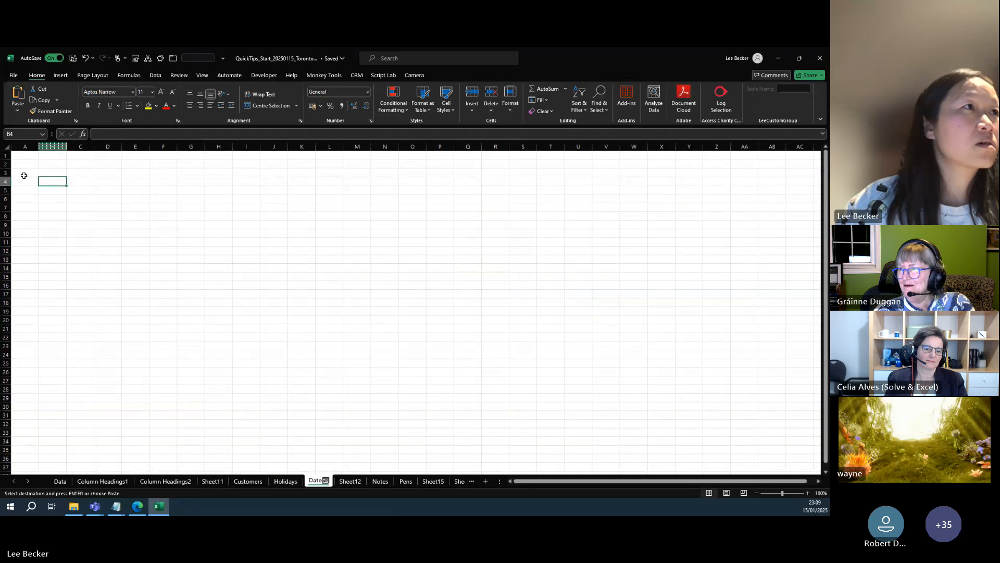
left_click(24, 156)
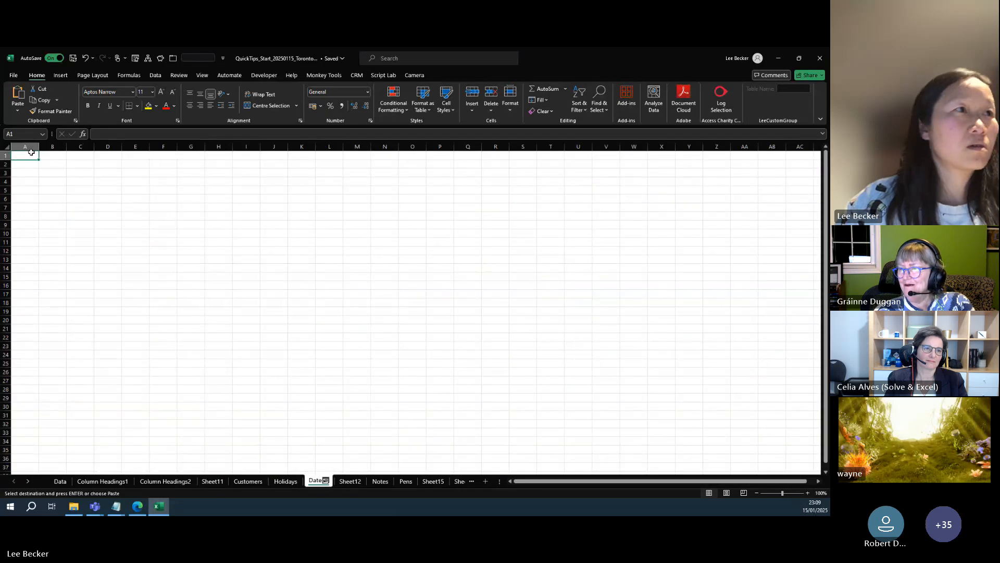
left_click(50, 172)
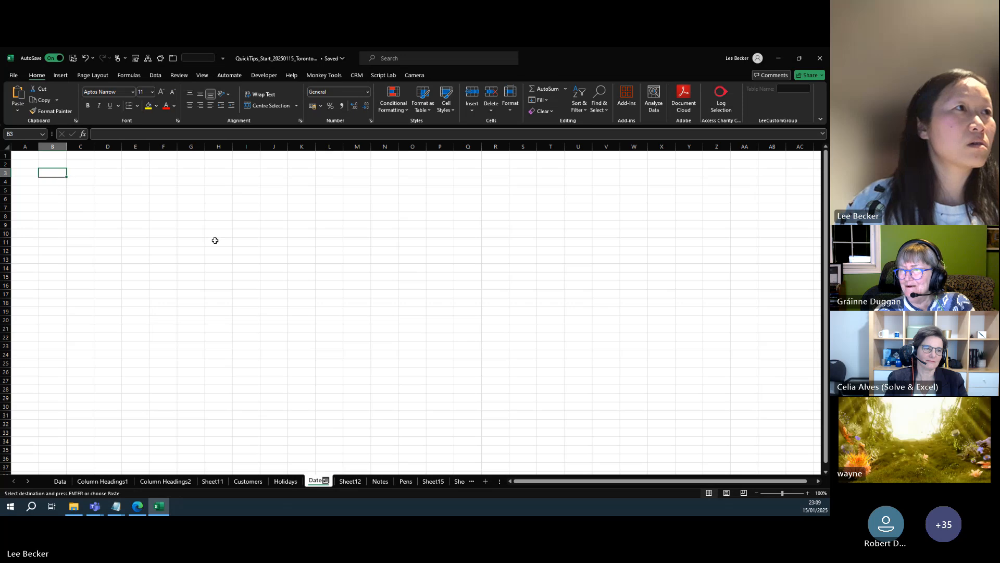
left_click(37, 155)
key("ctrl+v")
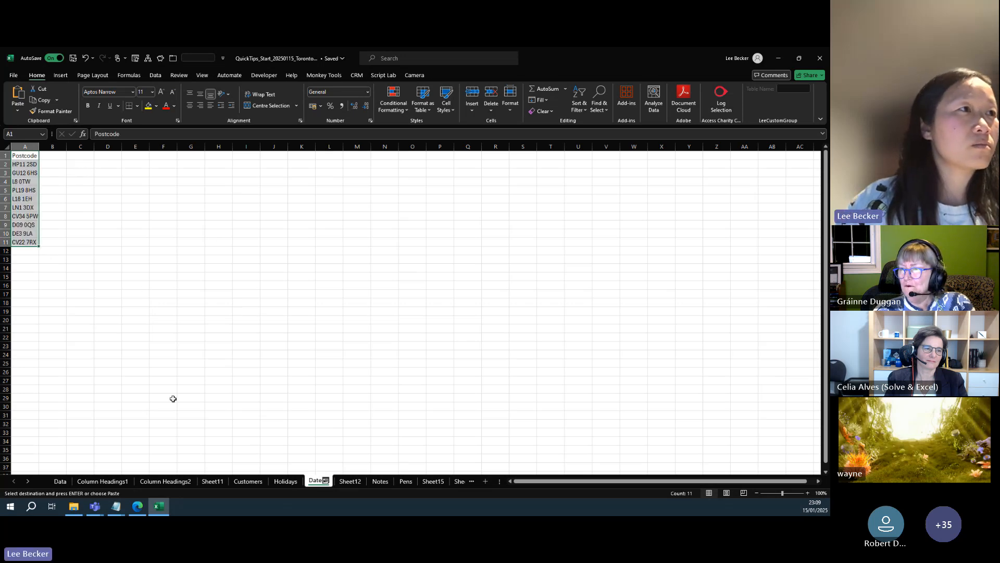
Step: Number the postcodes in column B by entering 1 in B2 and 2 in B3, and fill the series down to row 11
left_click(52, 164)
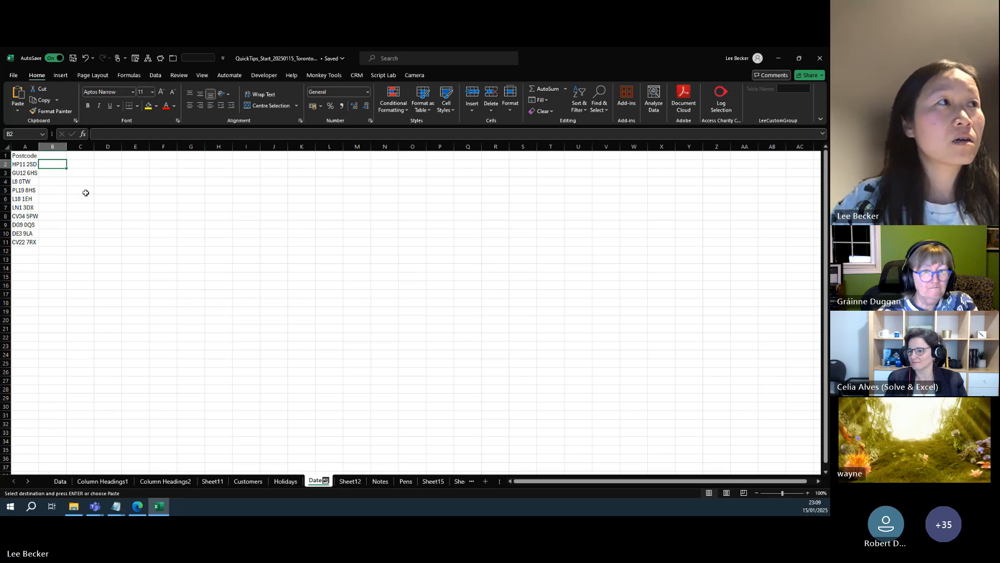
type("1")
key("Return")
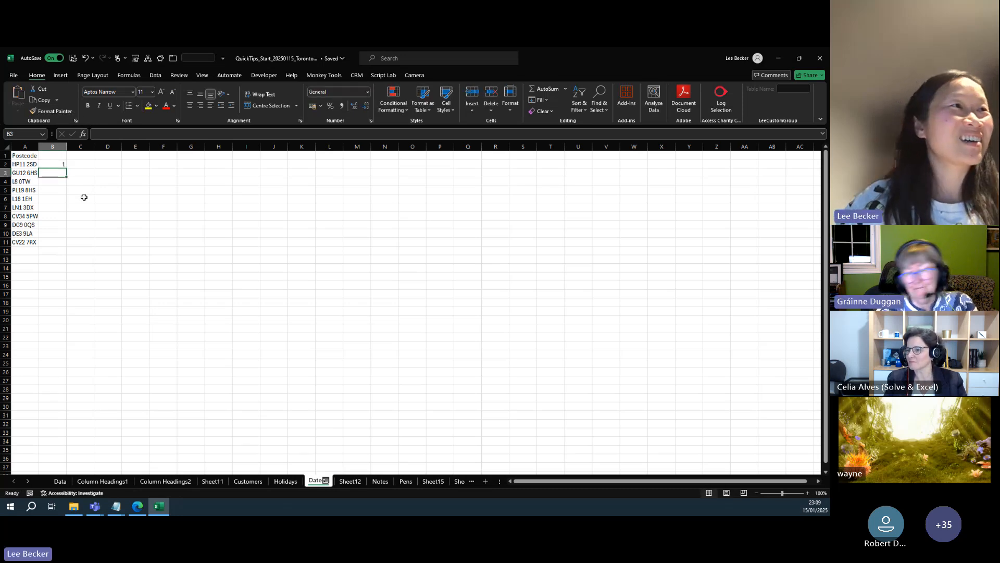
left_click(59, 164)
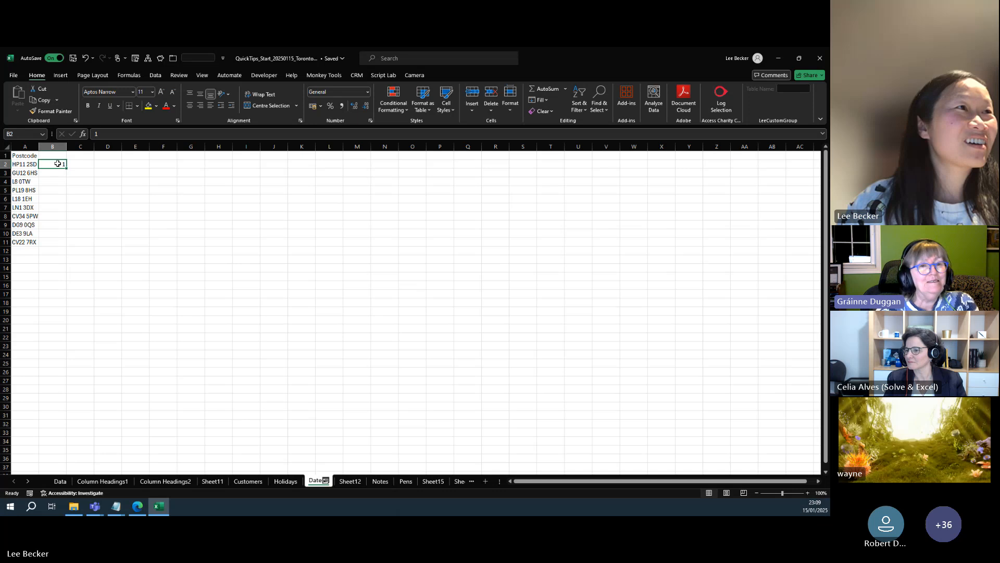
left_click(58, 173)
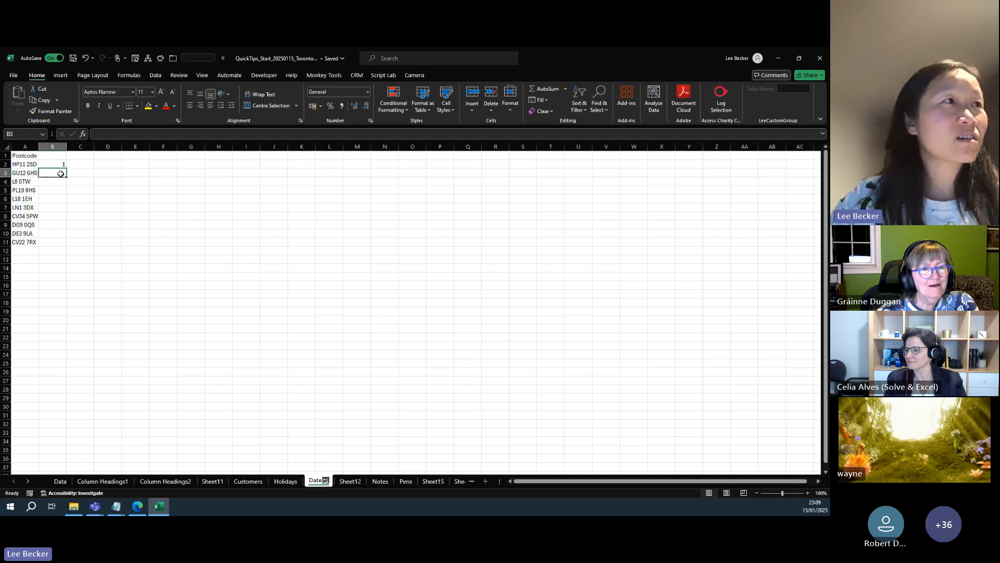
type("2")
key("Return")
left_click_drag(60, 163, 65, 174)
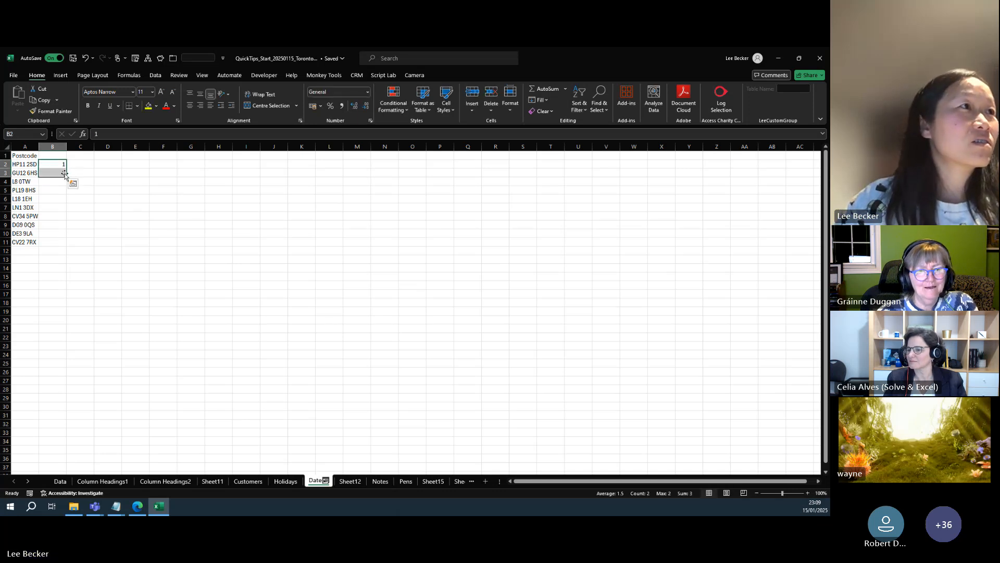
double_click(69, 177)
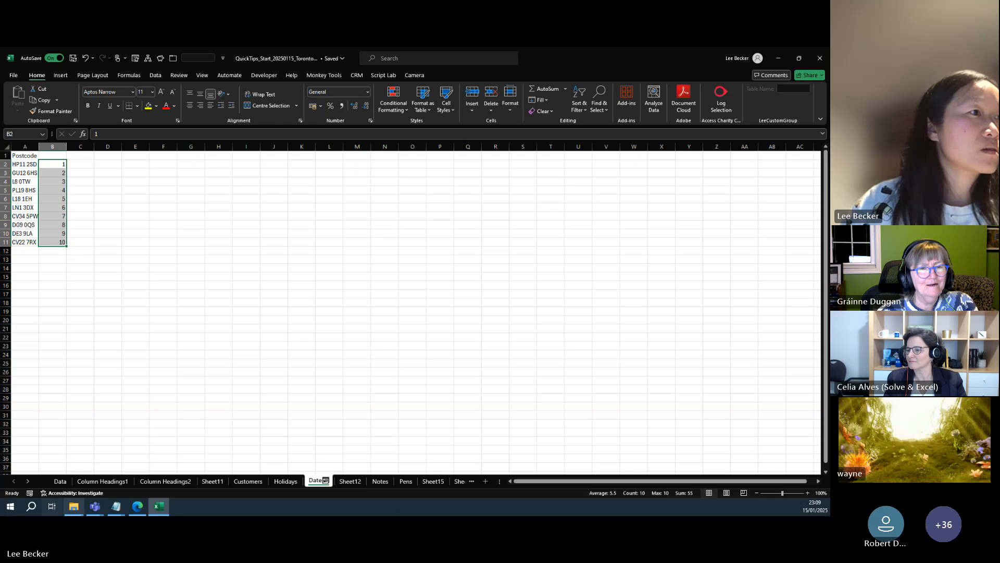
Step: In K2 of the Data sheet, enter an XLOOKUP of H2 against the Date sheet's A1:A11, returning its B1:B11
left_click(64, 480)
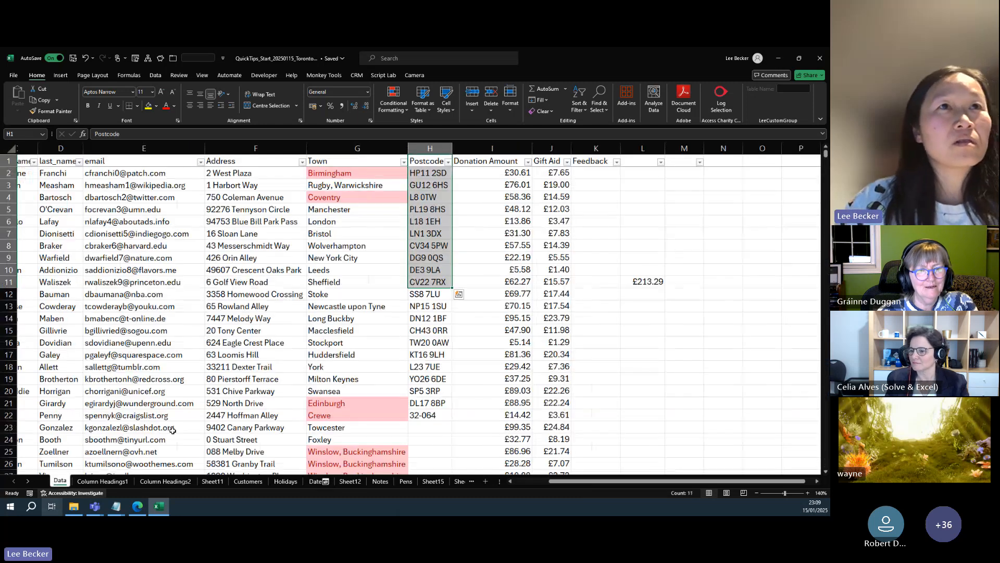
left_click(602, 174)
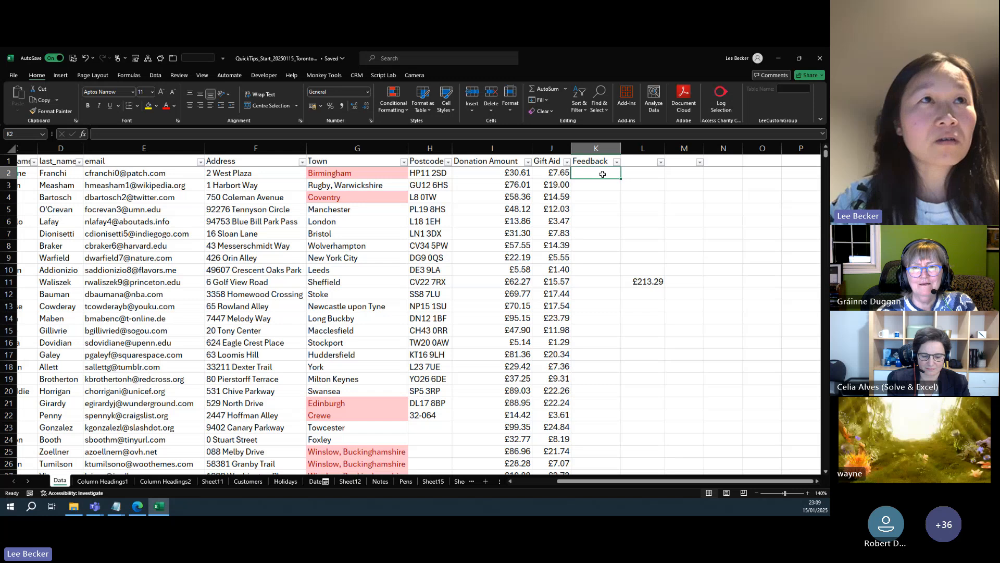
type("=xloo")
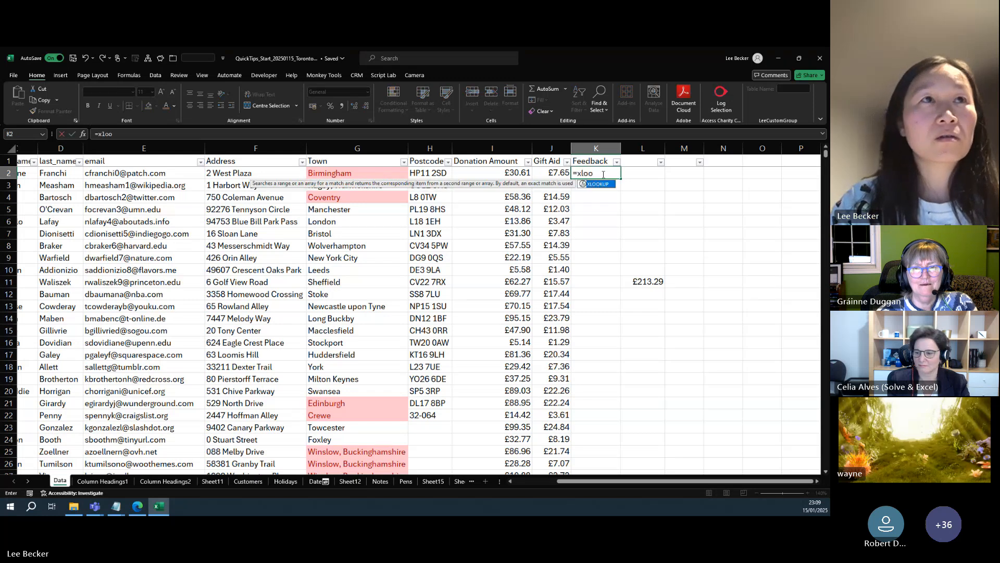
key("Tab")
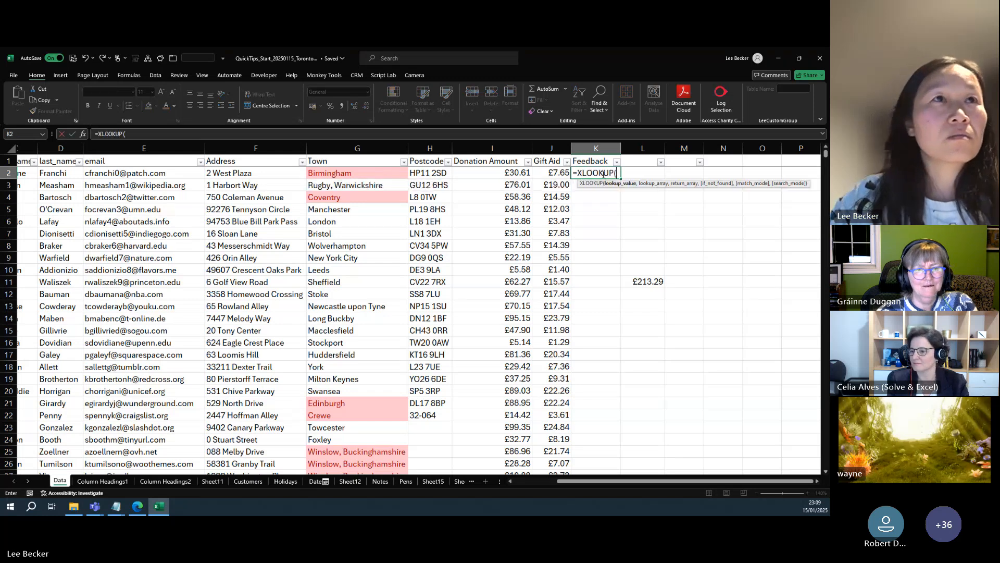
left_click(431, 174)
type(",")
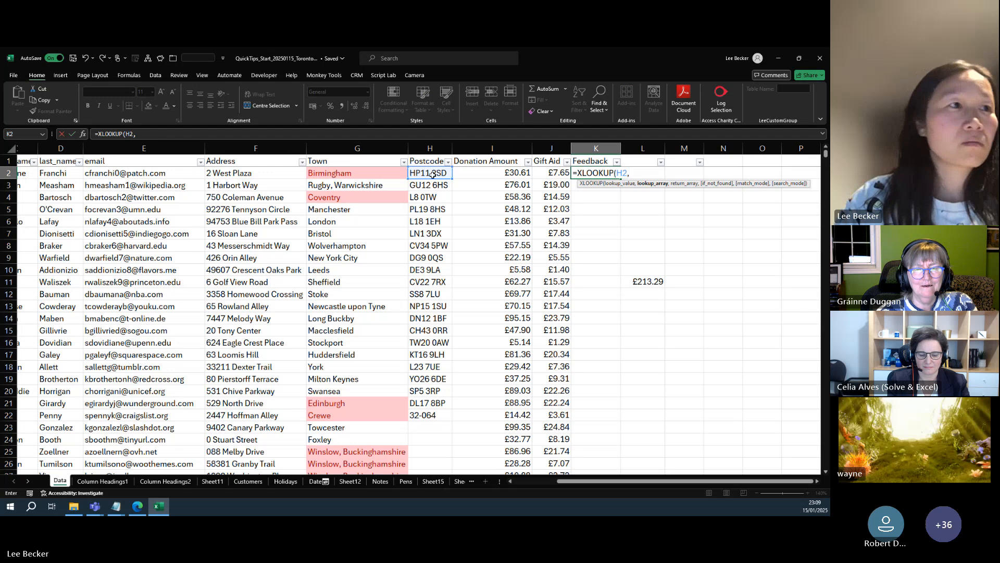
left_click(319, 481)
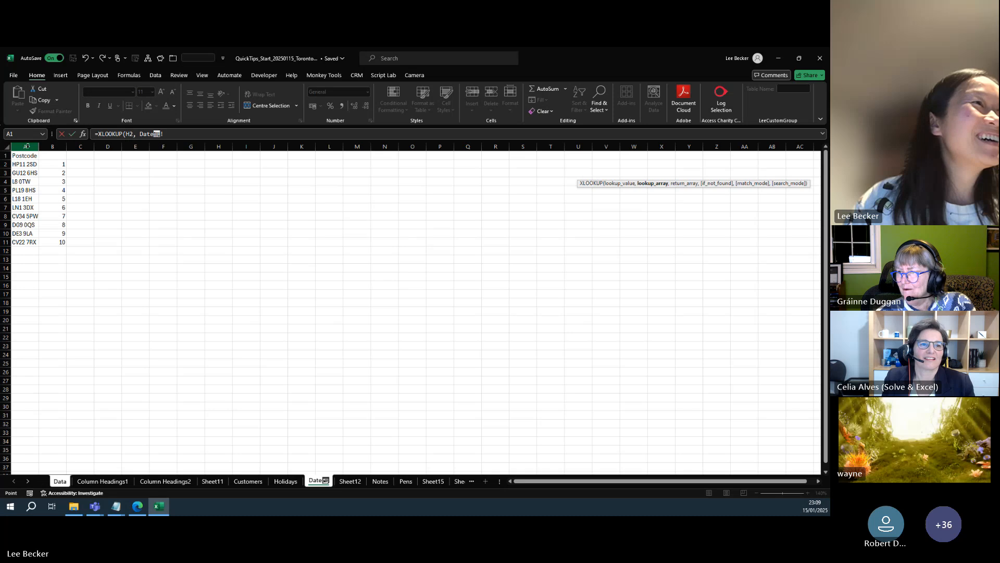
left_click_drag(25, 155, 25, 242)
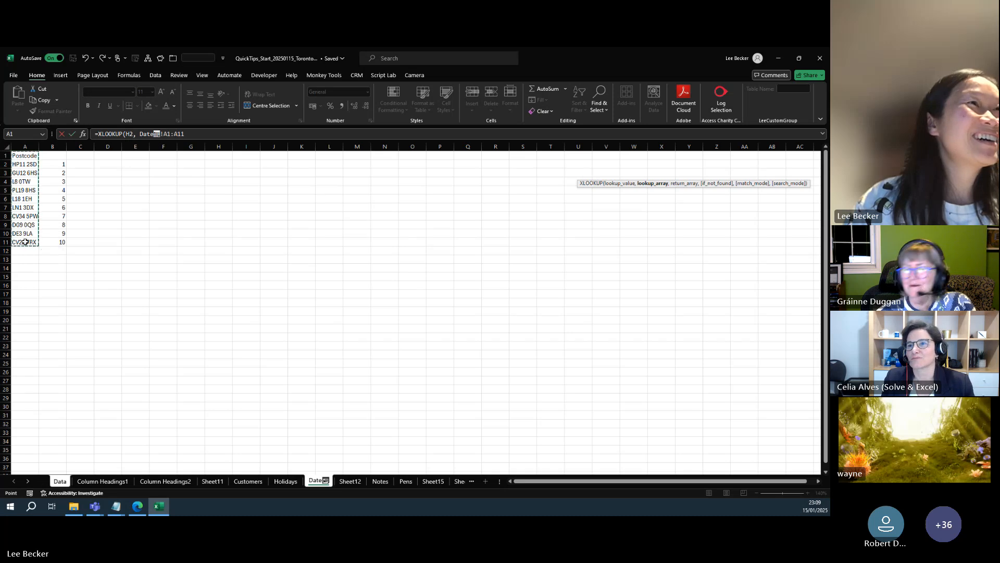
type(",")
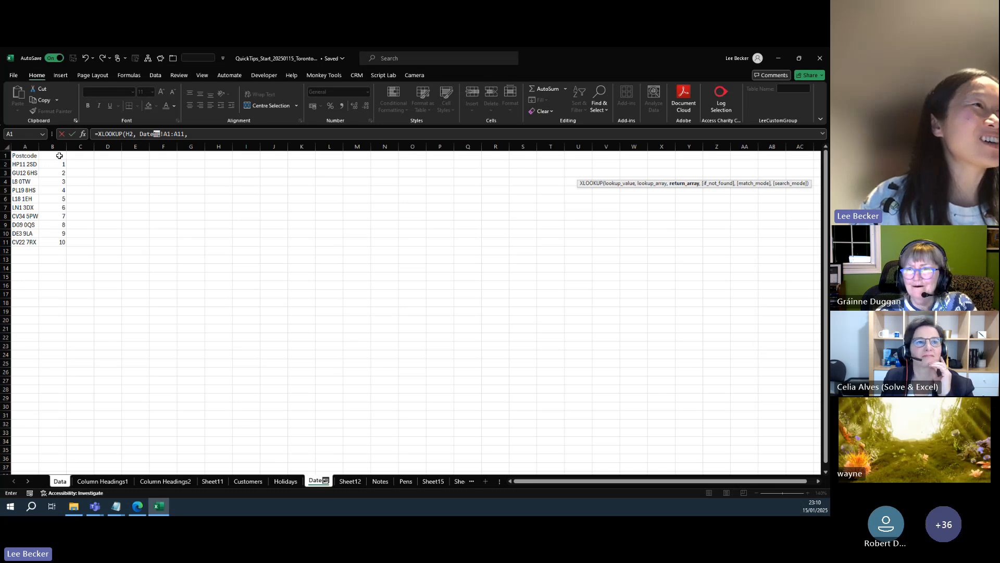
left_click_drag(60, 156, 61, 240)
type(")")
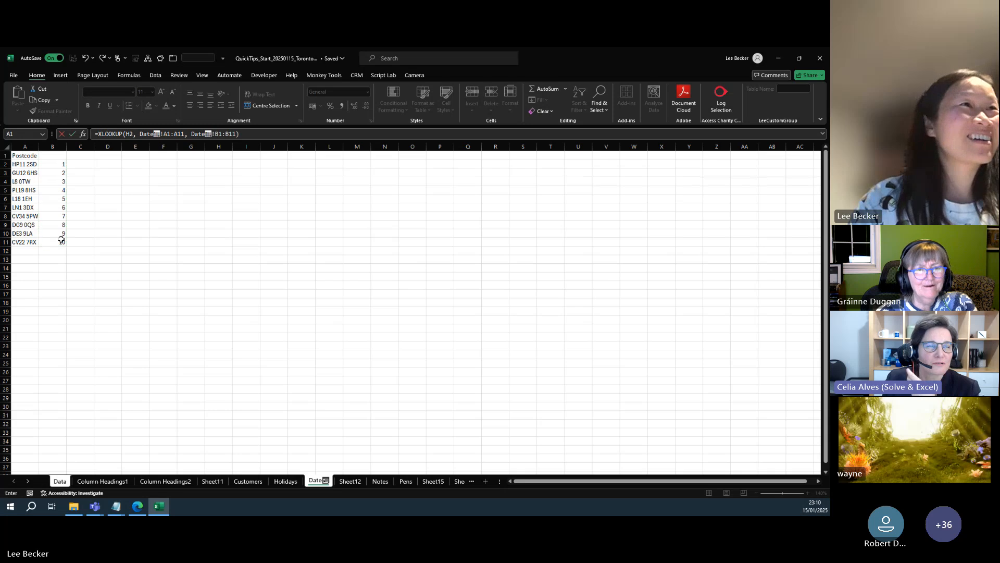
key("Return")
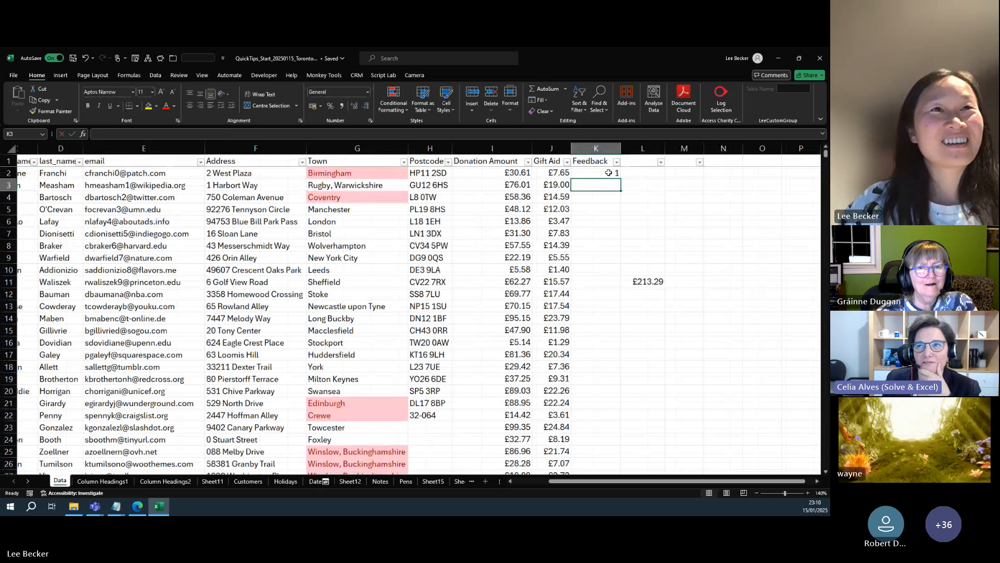
Step: Clear the XLOOKUP formula from the Feedback cell K2
left_click(608, 173)
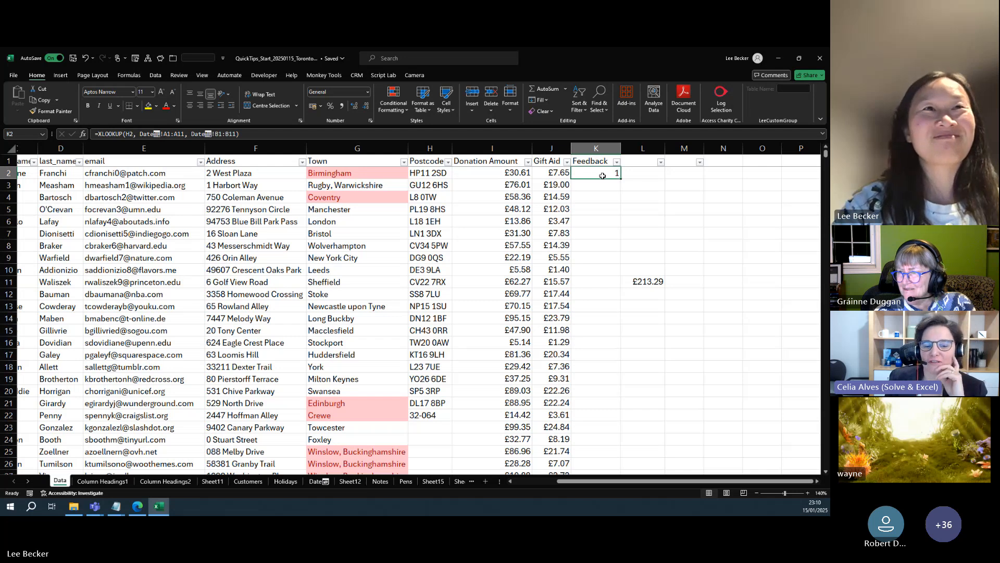
key("Delete")
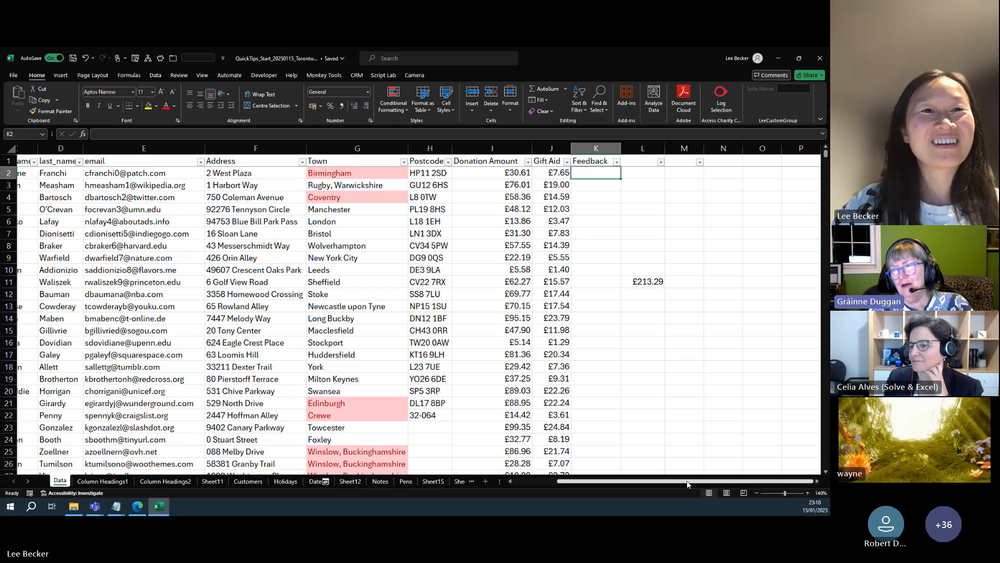
left_click_drag(688, 482, 699, 278)
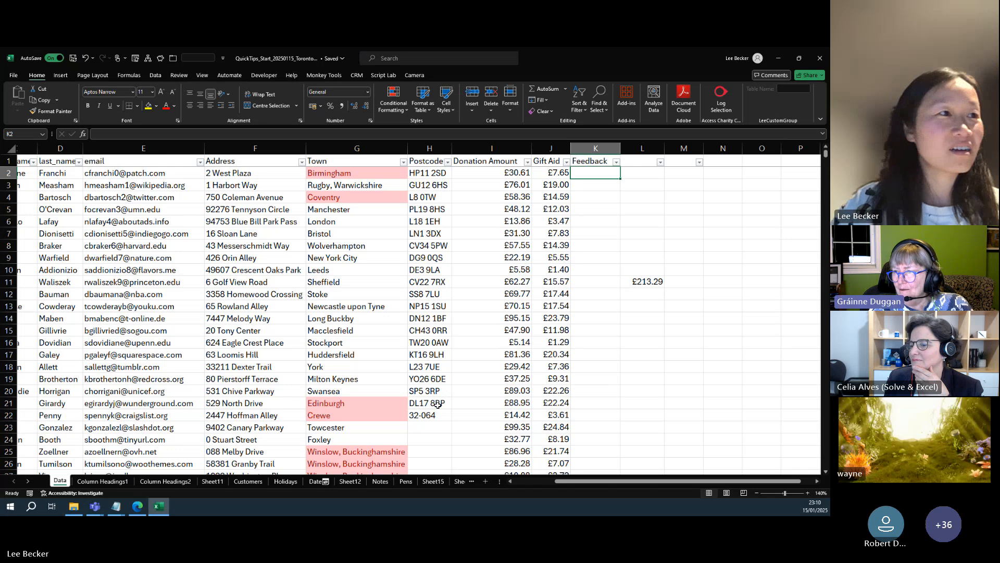
Step: Try extending the comparison formula in C2 of Sheet11 to =A2=B2-1
left_click(211, 481)
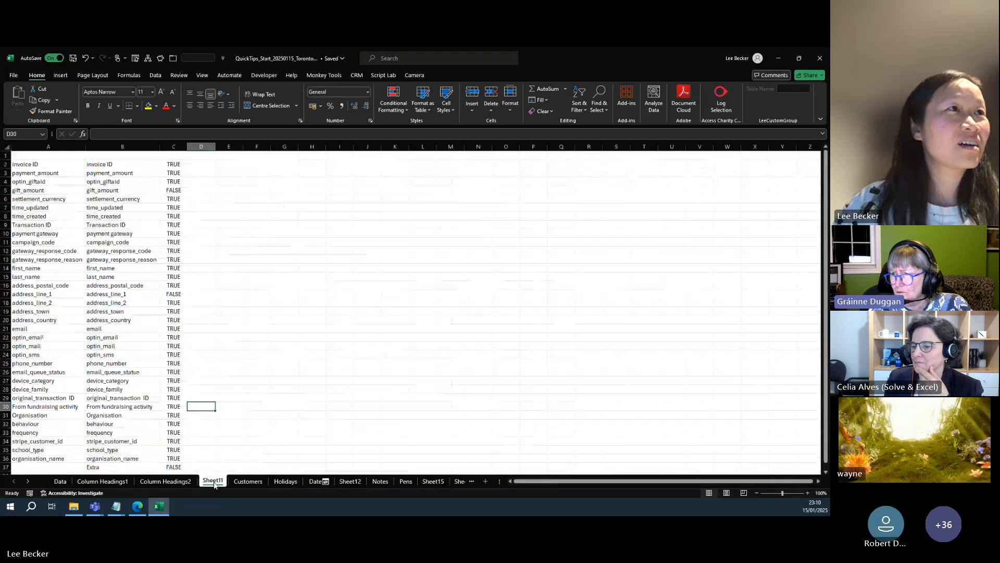
left_click(174, 164)
left_click(139, 134)
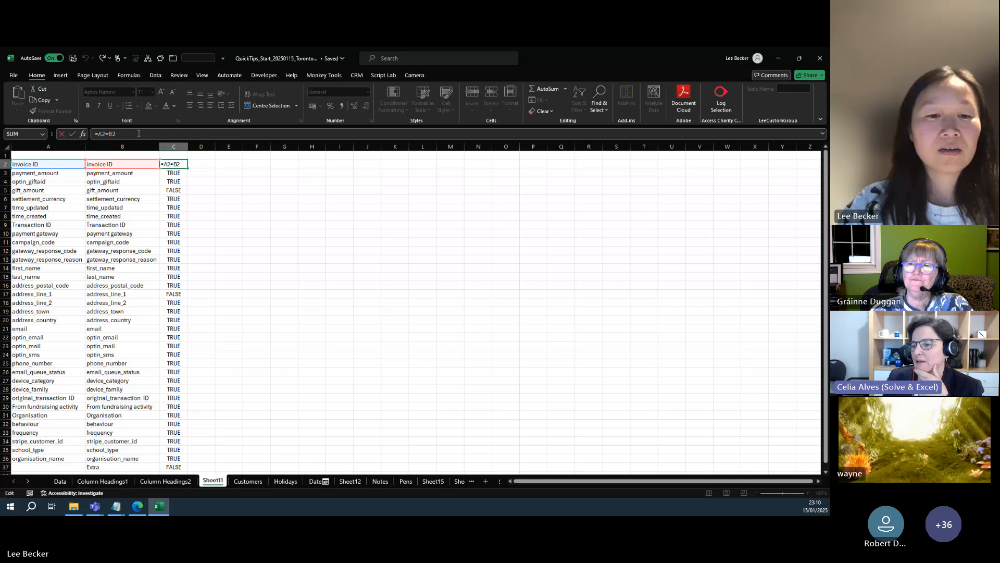
type("-1")
key("Return")
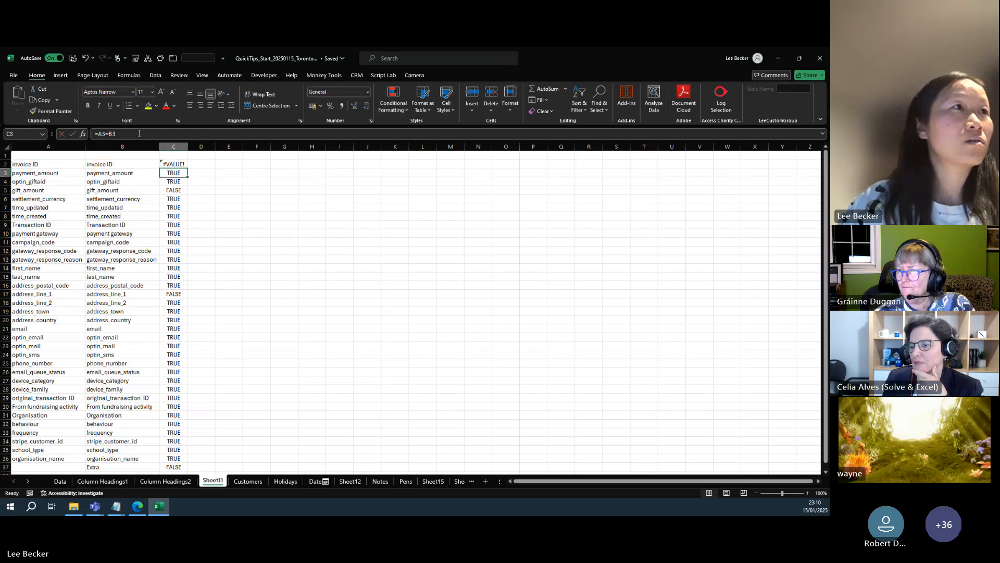
Step: Remove the -1 from the formula in C2 so it reads =A2=B2
left_click(179, 165)
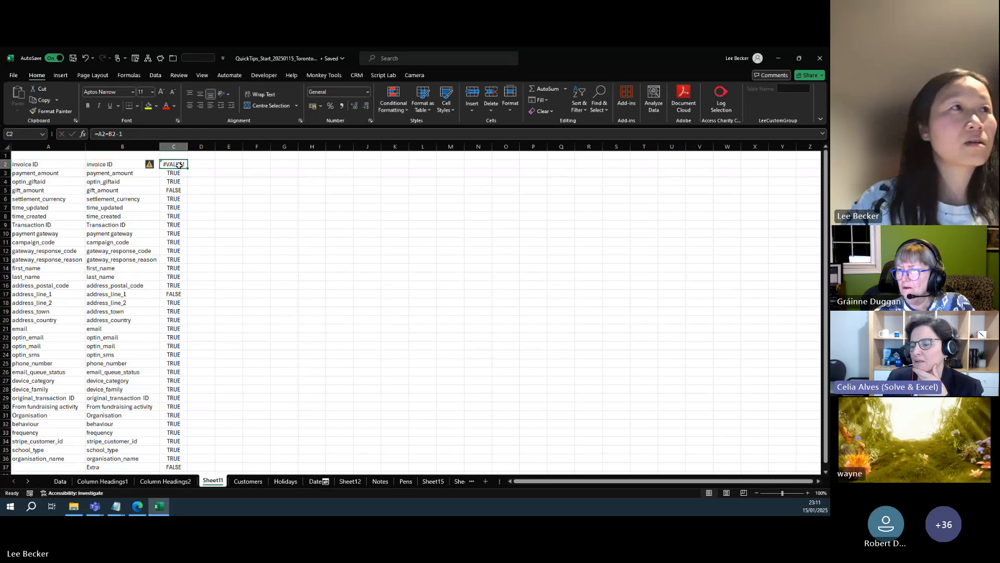
left_click(146, 131)
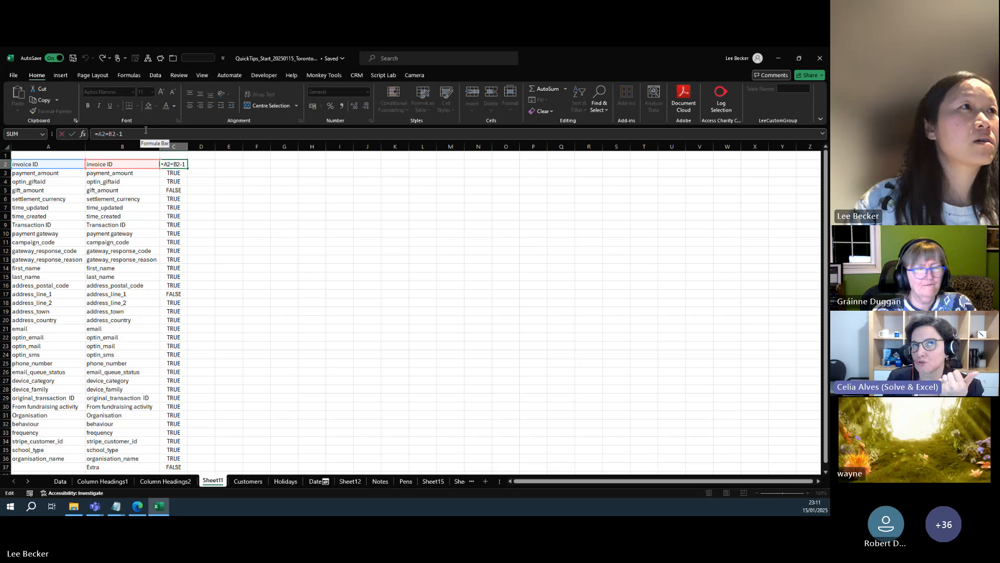
key("BackSpace")
key("BackSpace")
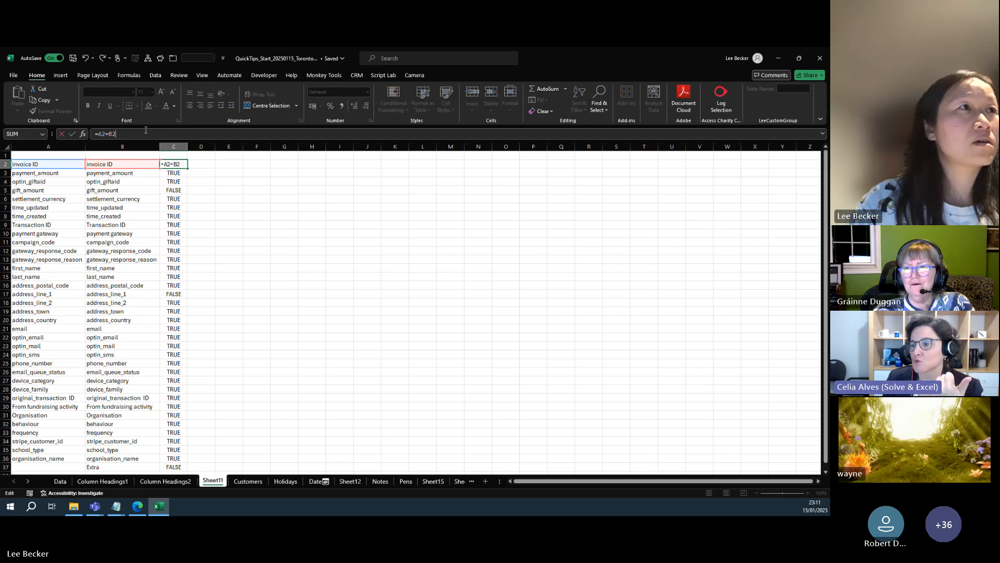
key("Return")
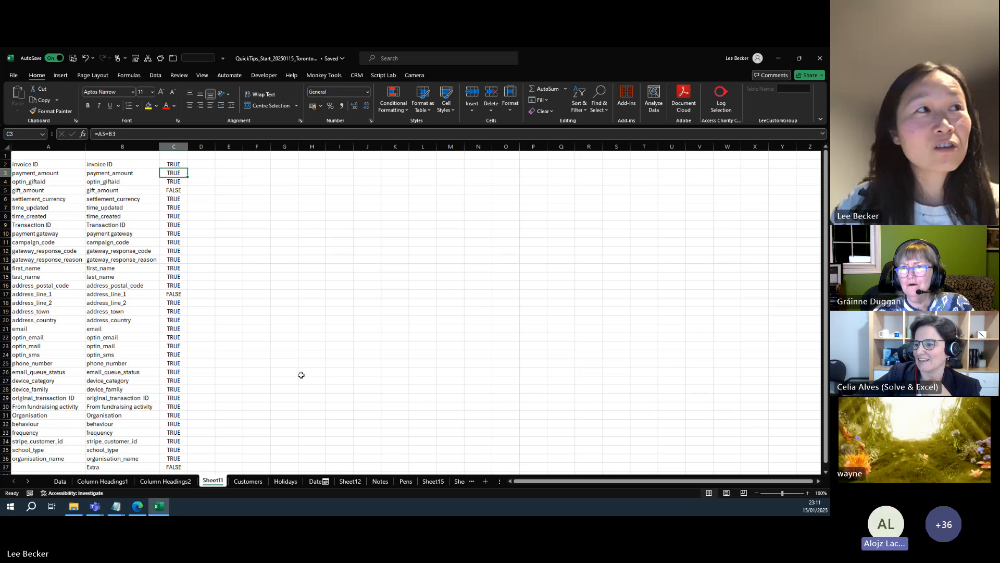
Step: Inspect the cell references used by the comparison formula in C2 of Sheet11, leaving the formula as it is
left_click(168, 163)
left_click(152, 134)
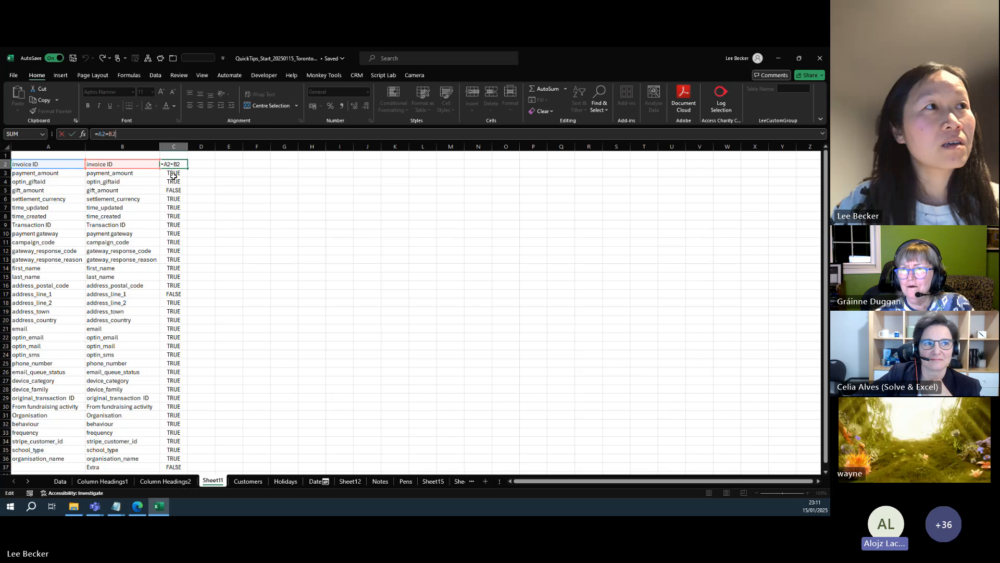
key("Escape")
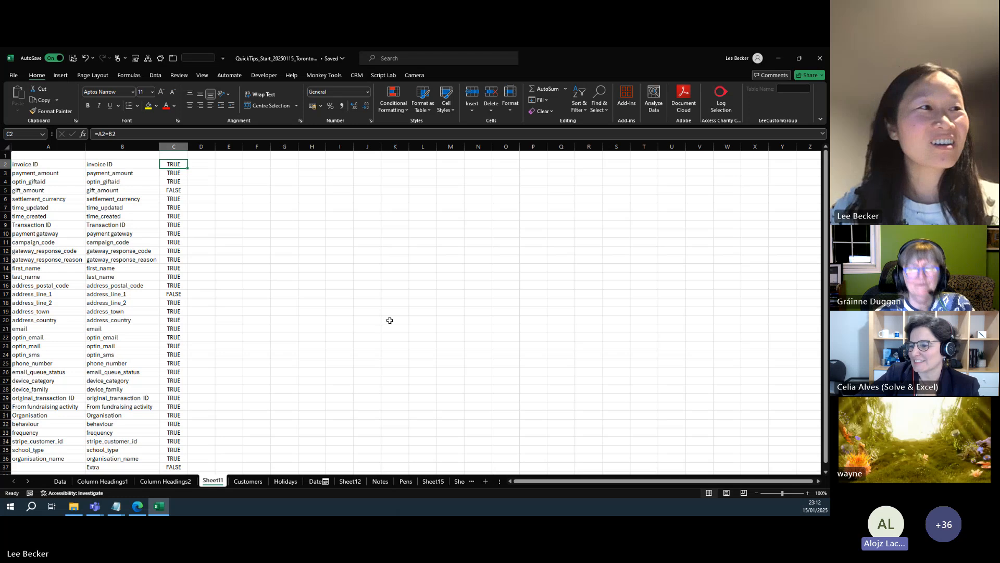
Step: On the Data sheet, filter the Town column to the entries matching the search "win"
left_click(61, 480)
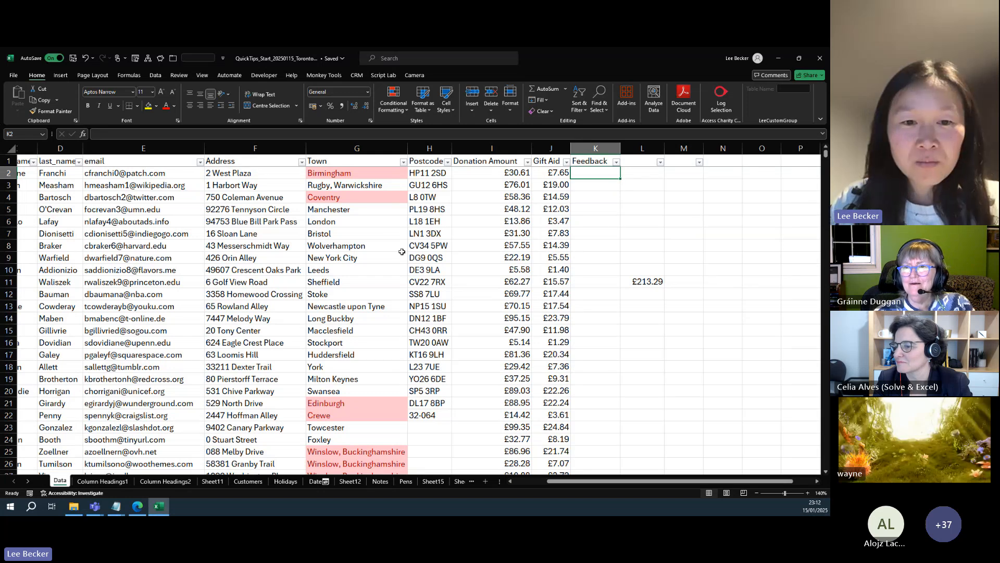
left_click(355, 185)
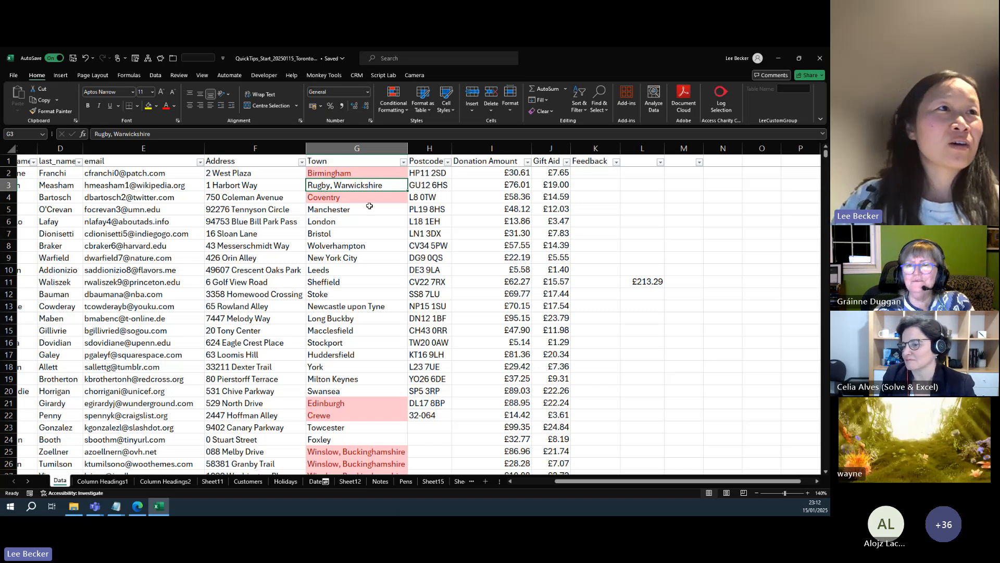
scroll(369, 259, "down", 5)
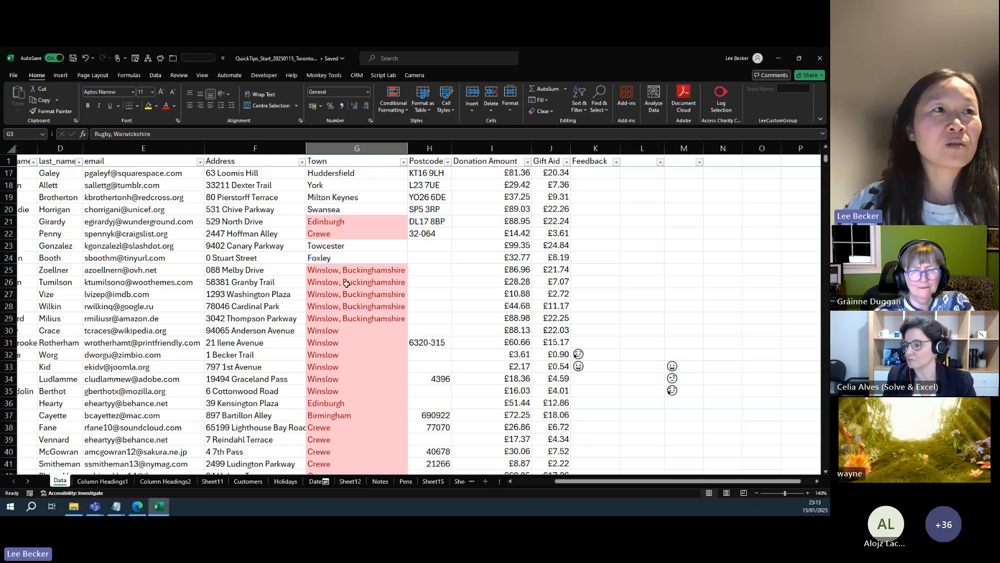
scroll(356, 358, "up", 5)
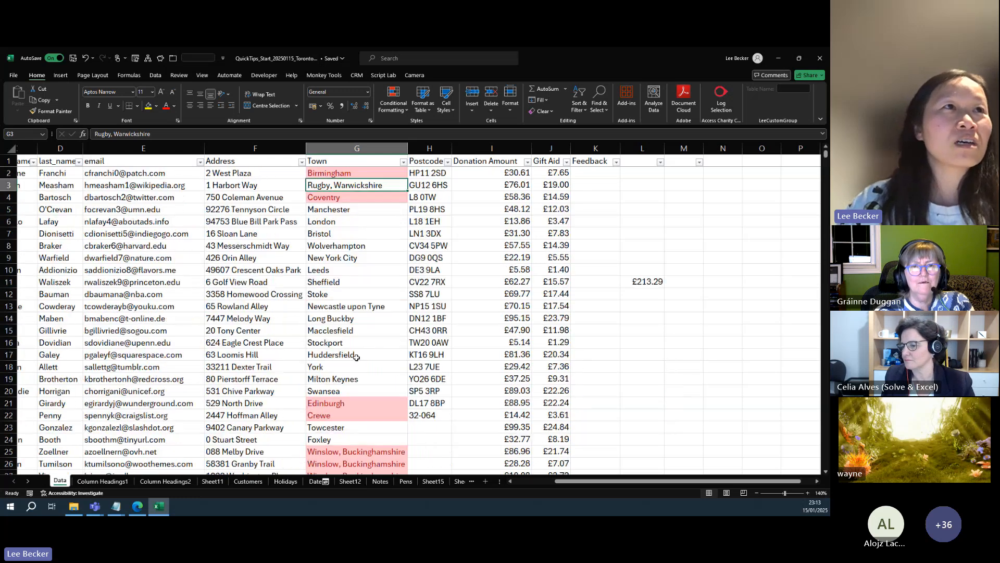
left_click(403, 163)
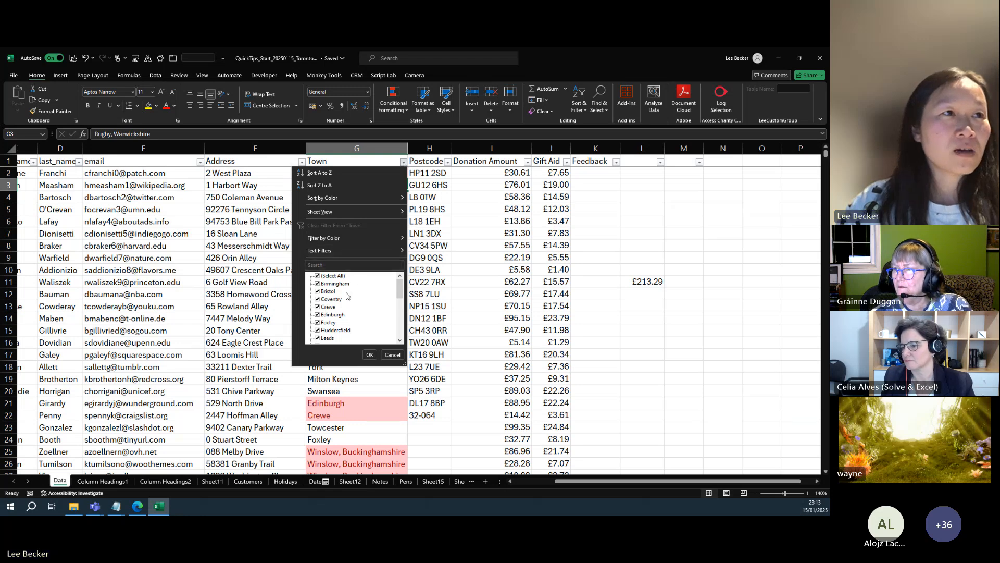
left_click(339, 265)
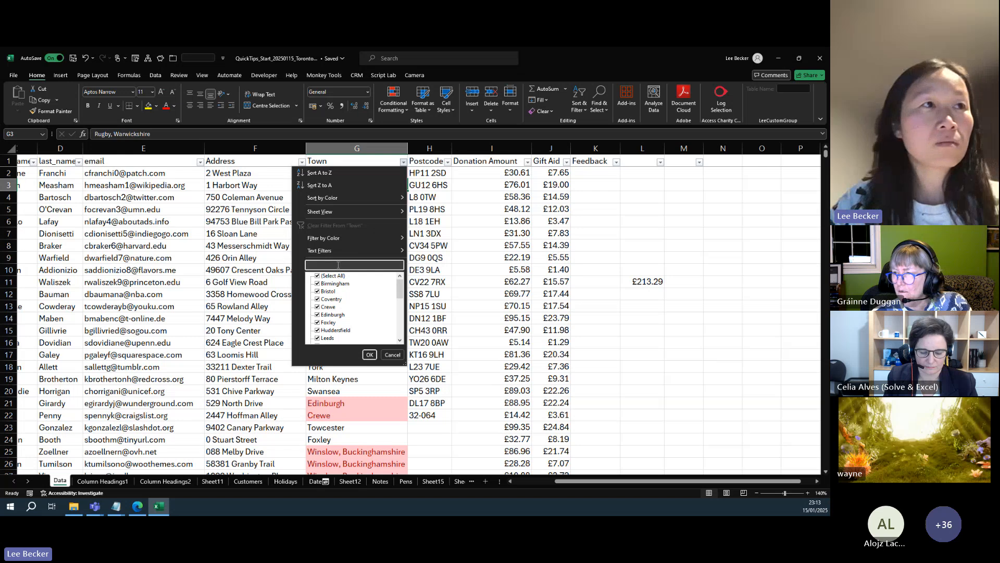
type("win")
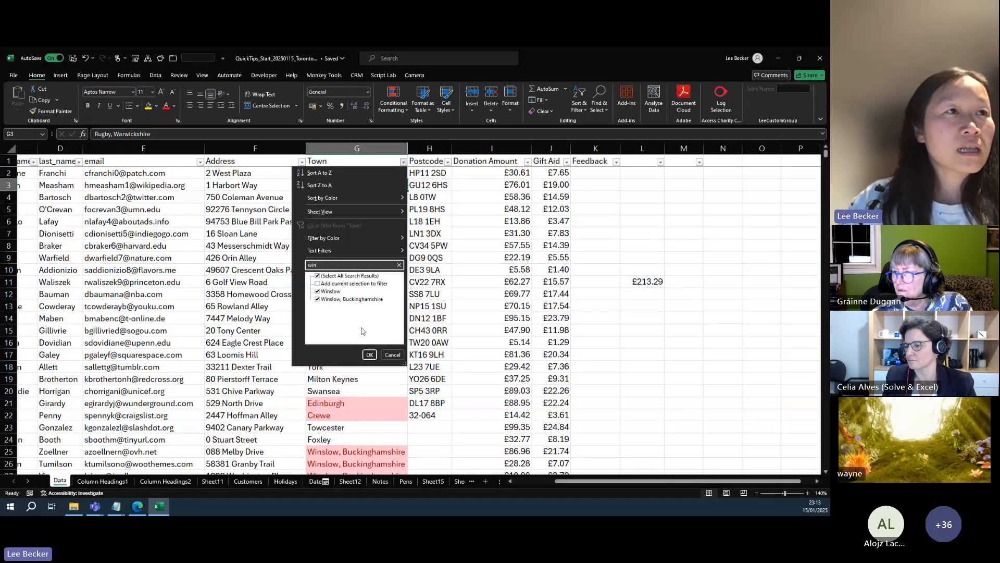
left_click(370, 355)
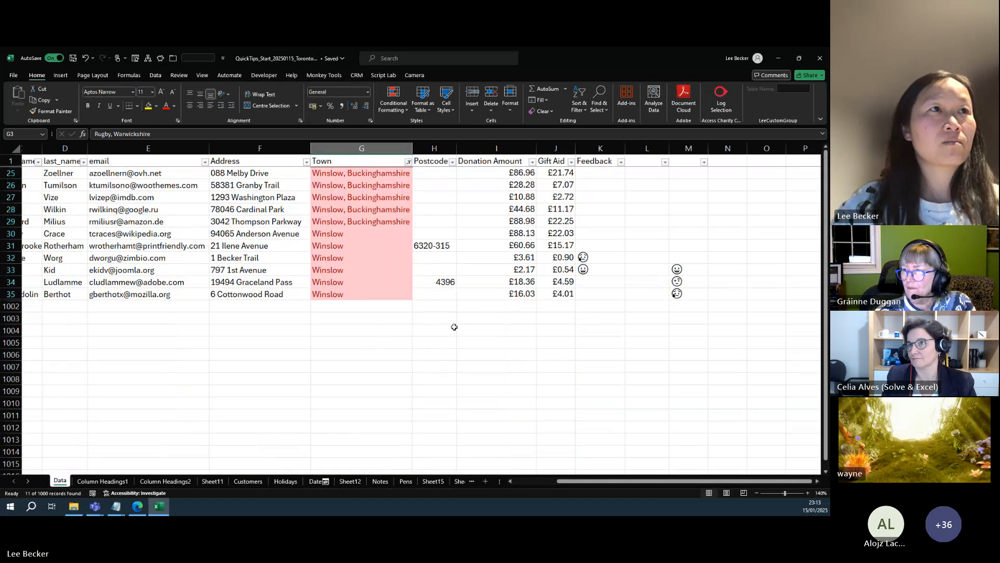
Step: Search the Town filter for "bir" and add Birmingham to the current filter selection
left_click(409, 162)
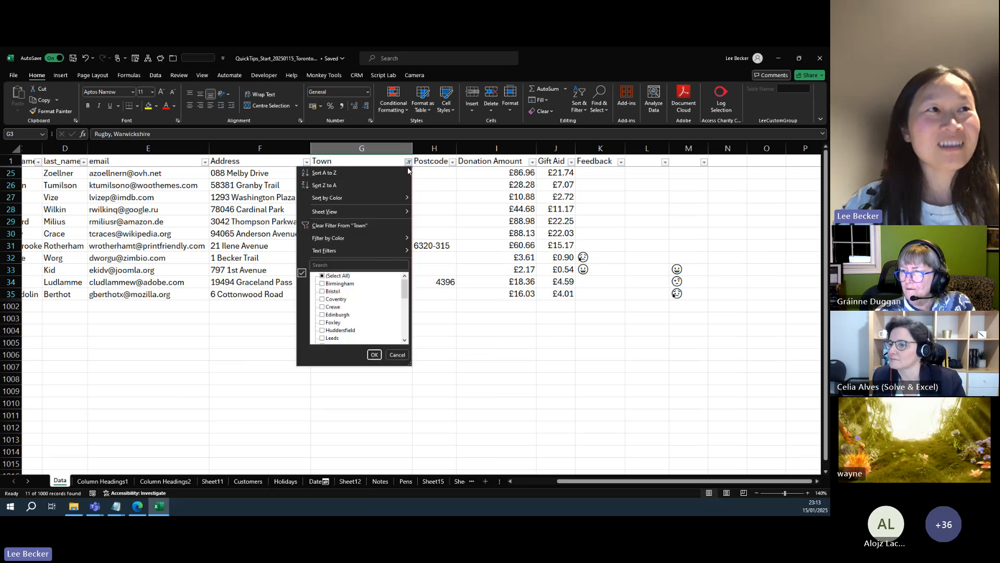
left_click(356, 265)
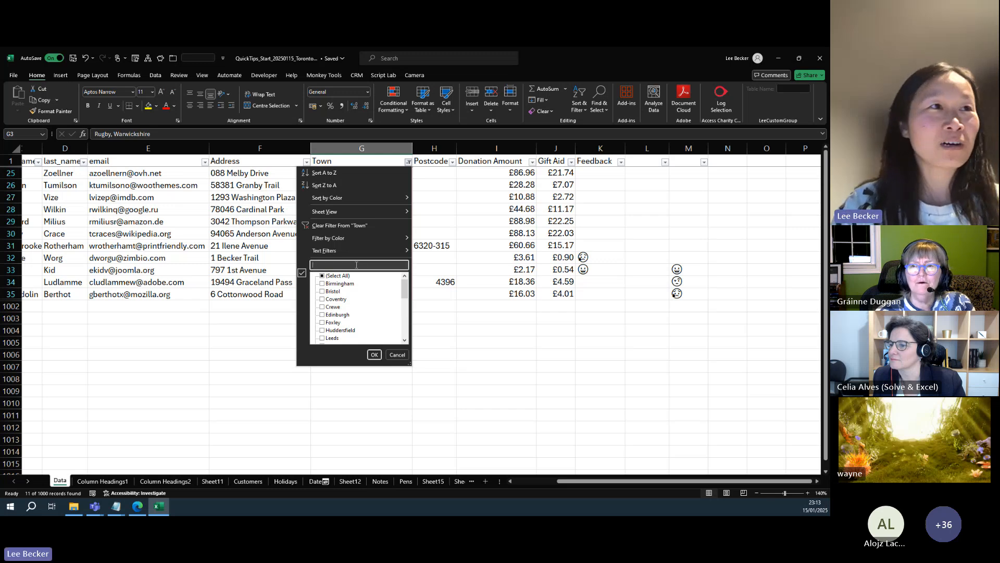
type("b")
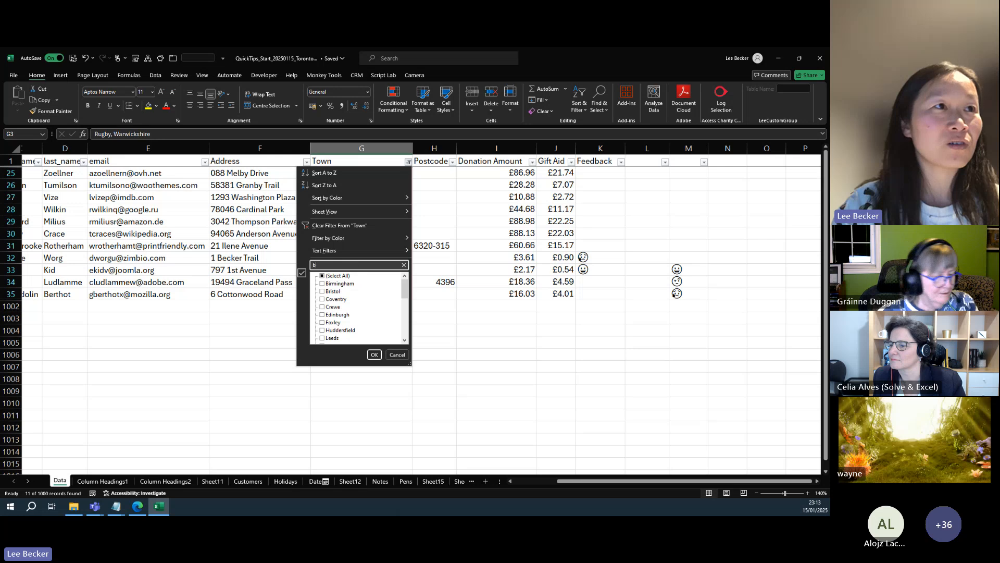
type("ir")
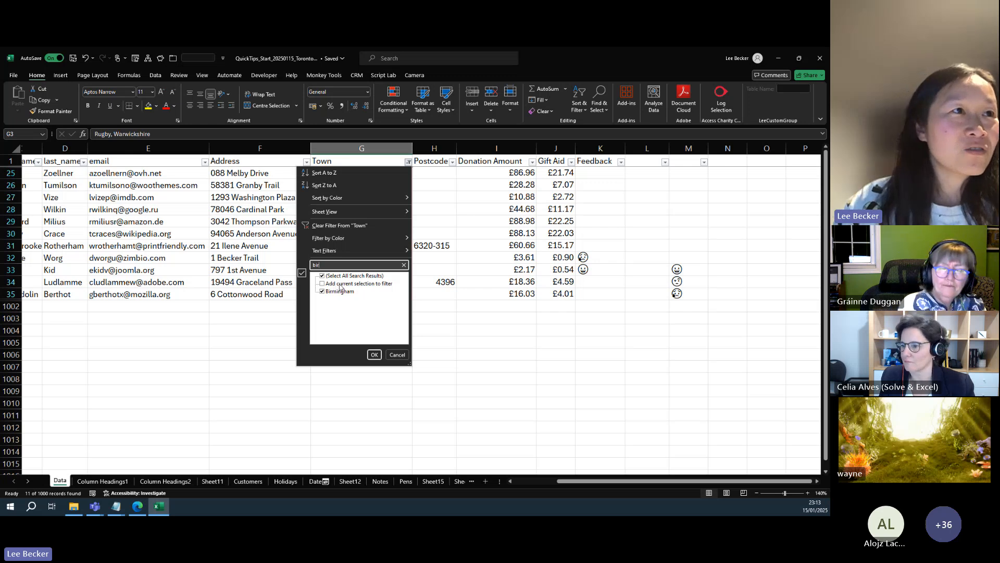
left_click(322, 284)
left_click(322, 284)
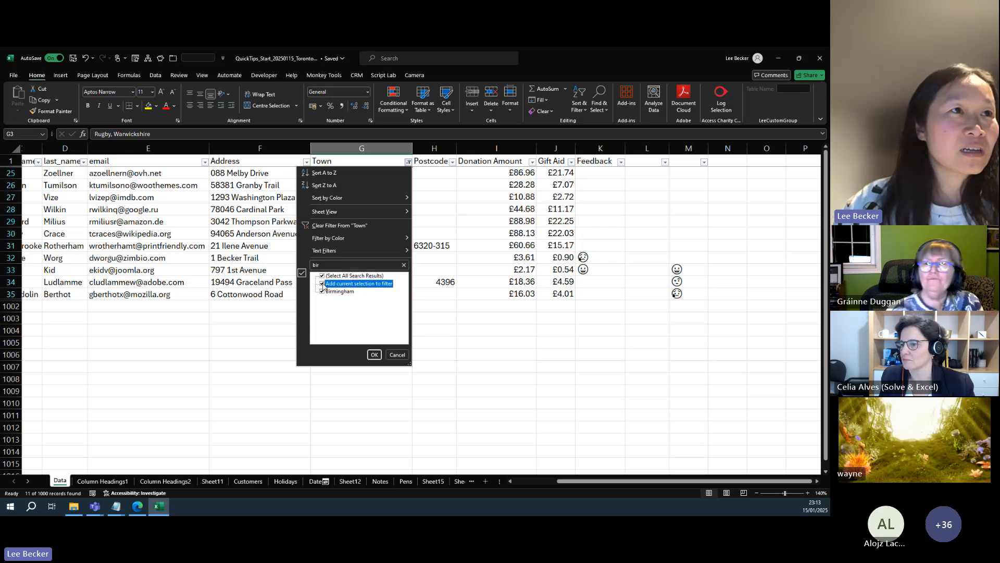
left_click(375, 355)
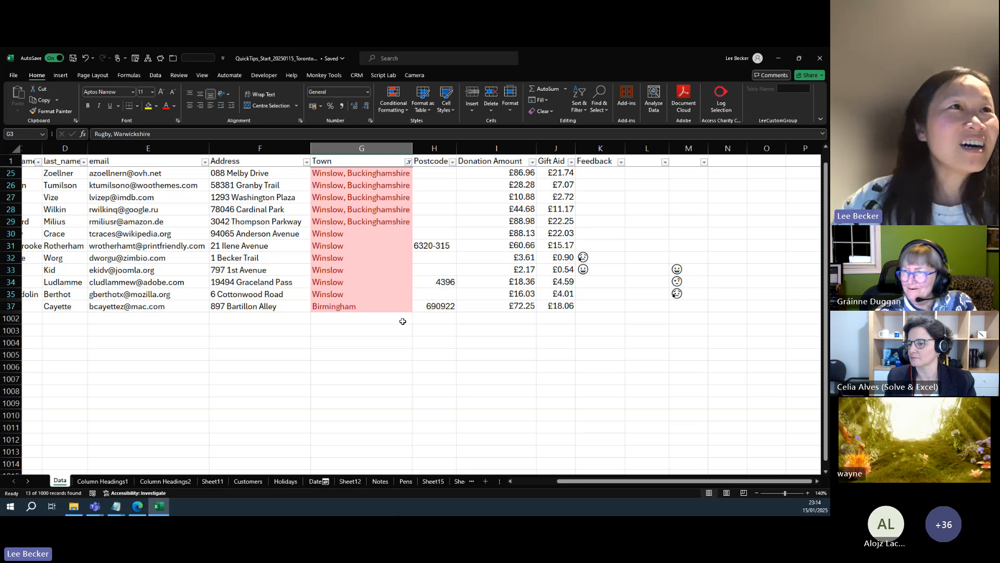
left_click(409, 163)
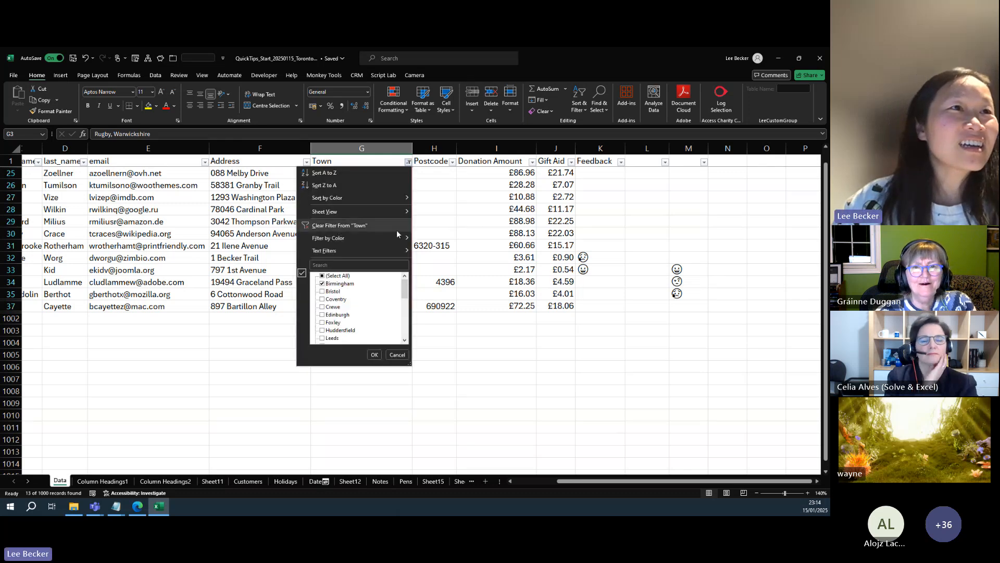
left_click(402, 356)
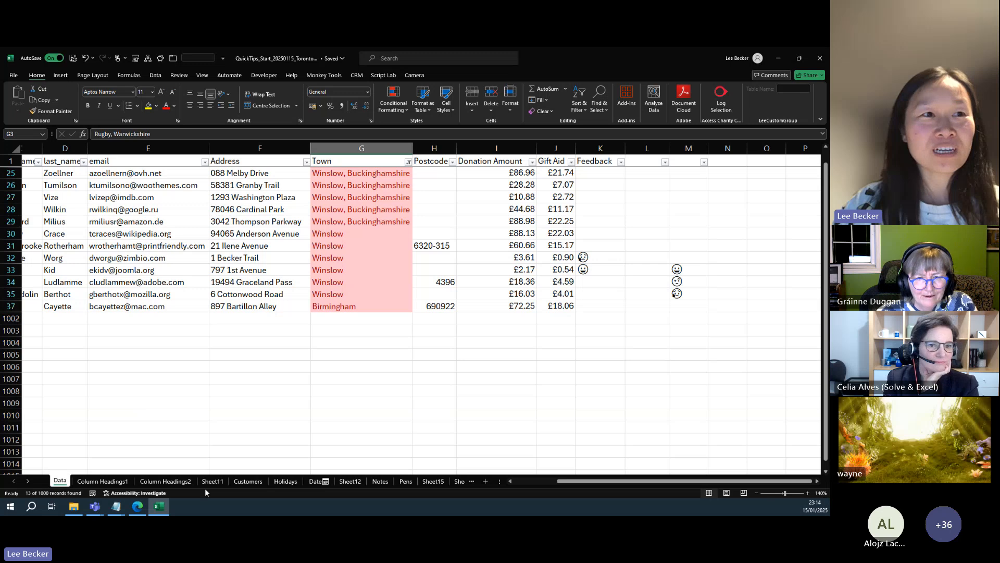
Step: View the list of all worksheets, close it without switching, and look through the sheet tabs to the end and back
right_click(17, 485)
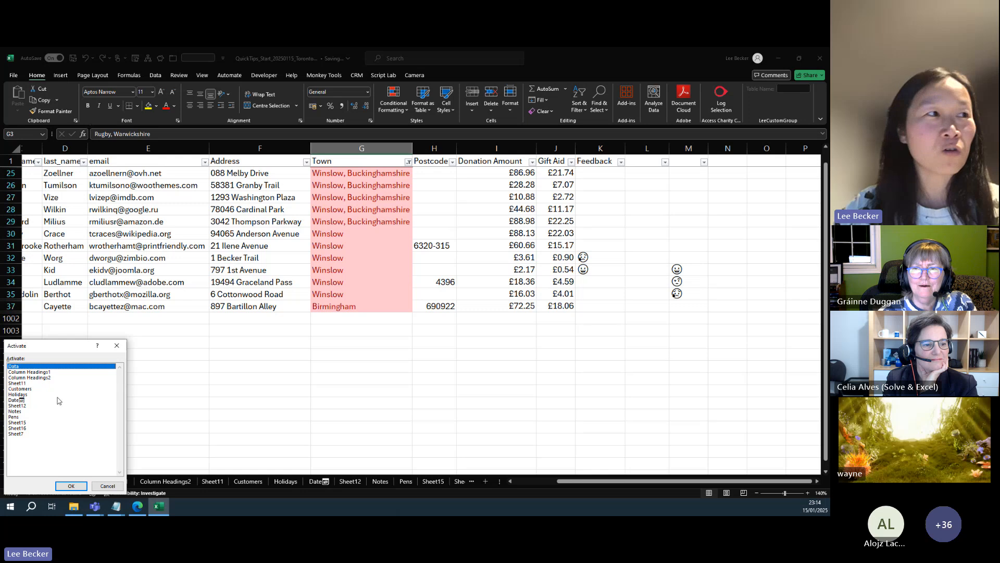
left_click(99, 487)
left_click(28, 481)
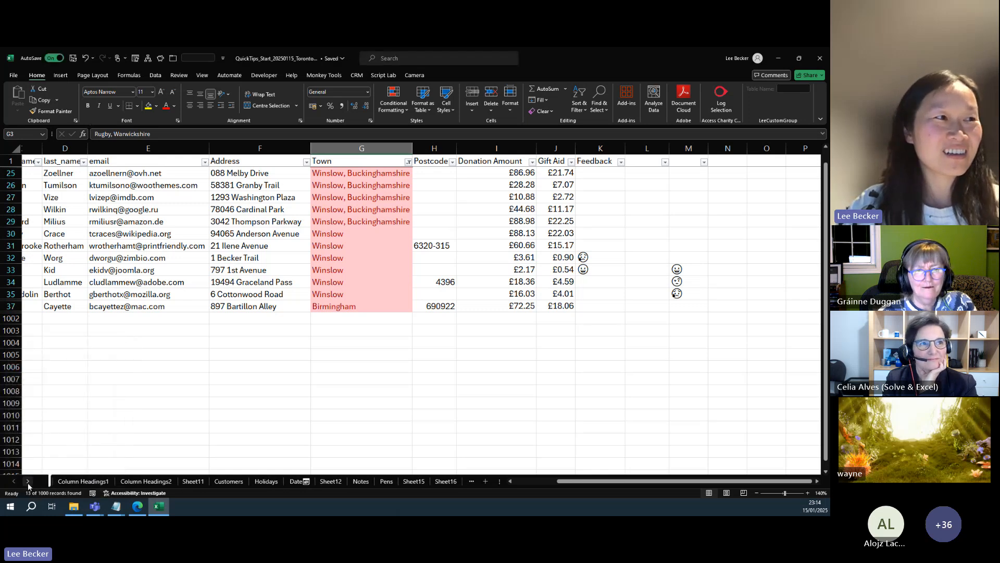
left_click(28, 480)
left_click(13, 481)
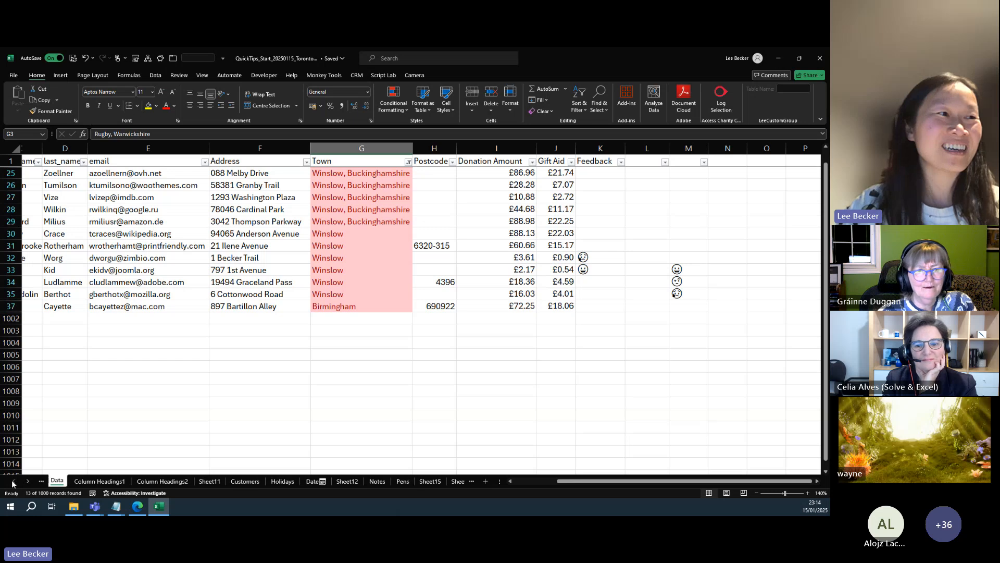
left_click(13, 481)
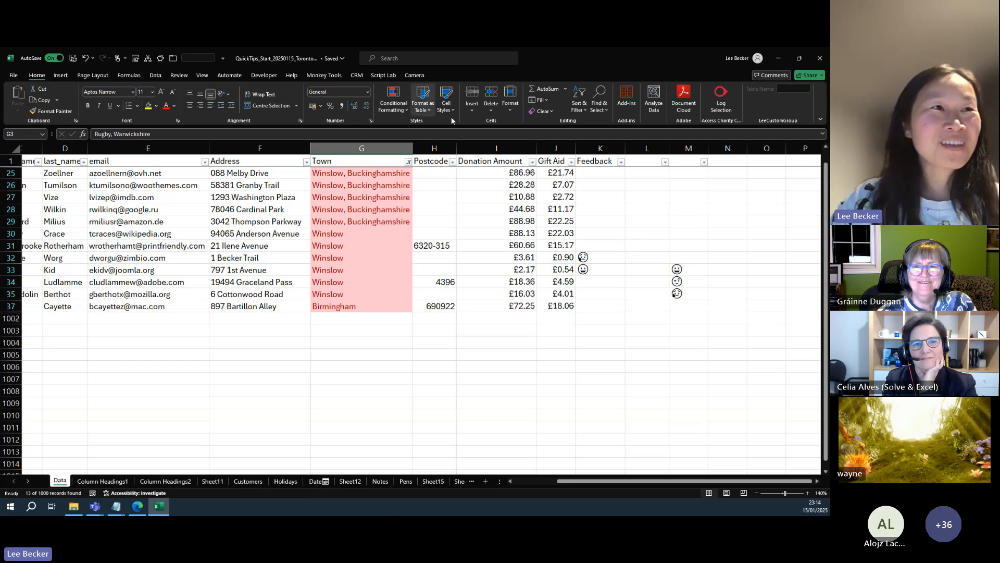
left_click(230, 319)
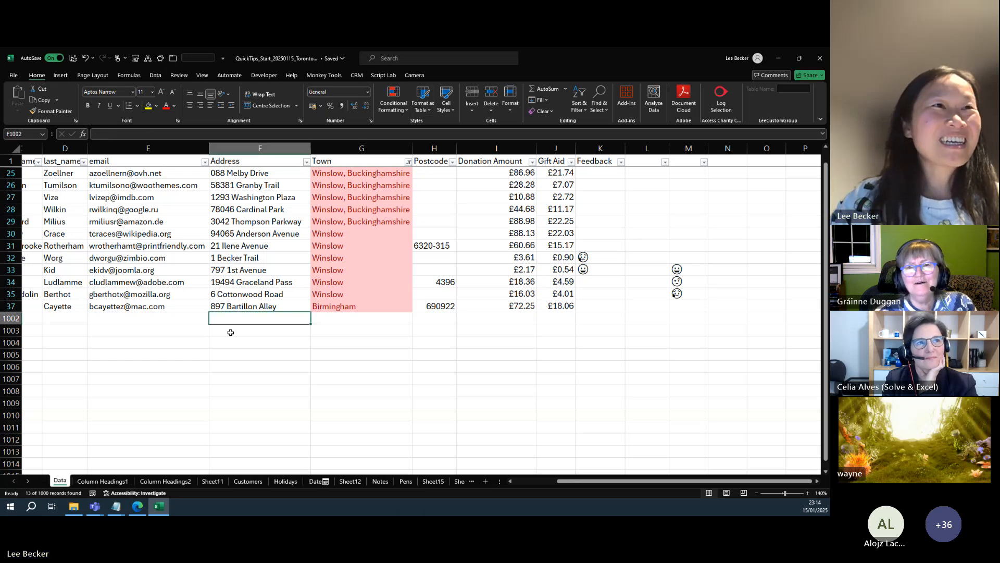
left_click(362, 376)
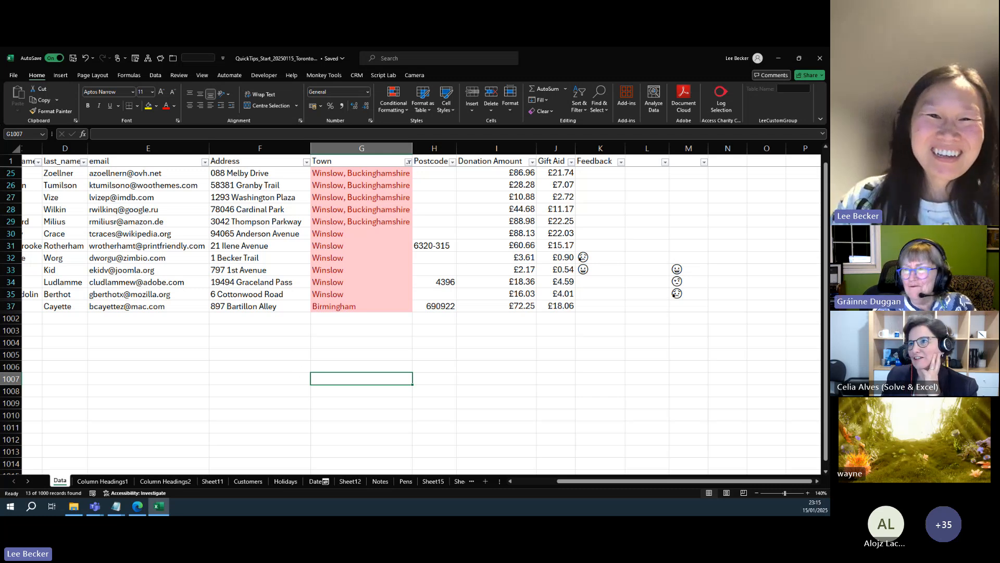
key("alt+Tab")
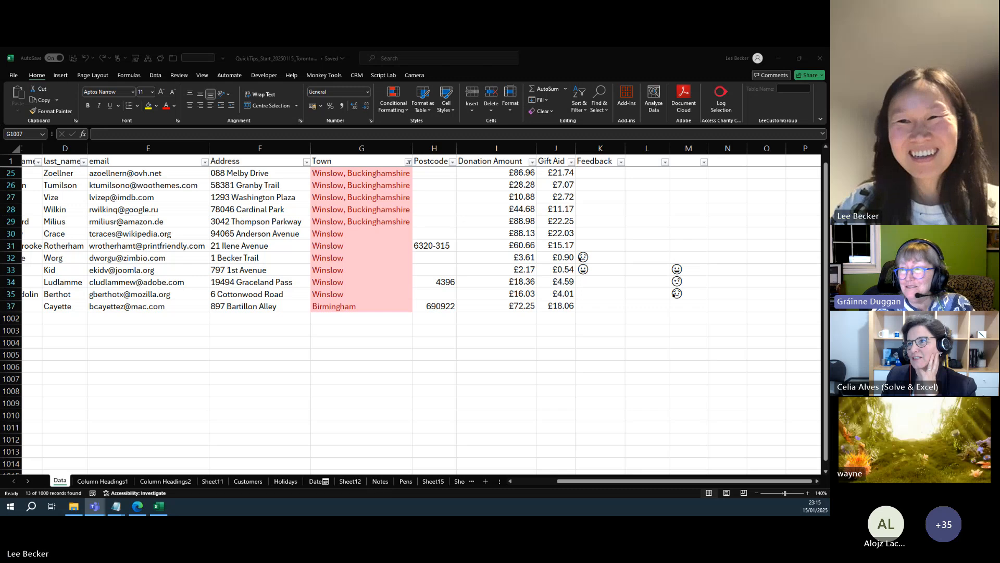
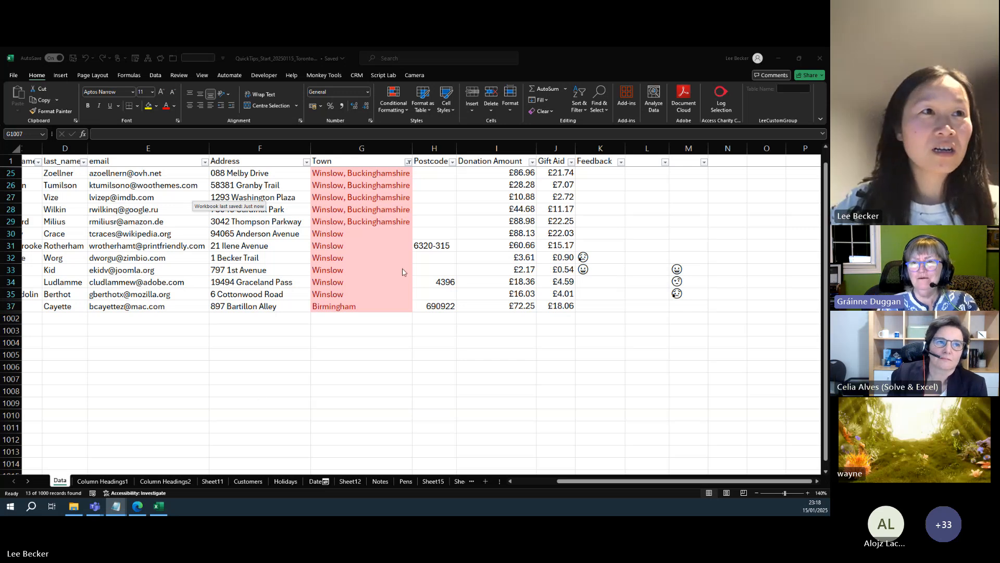
Step: Copy the entry above, Birmingham, into the Town cell G1002
left_click(345, 318)
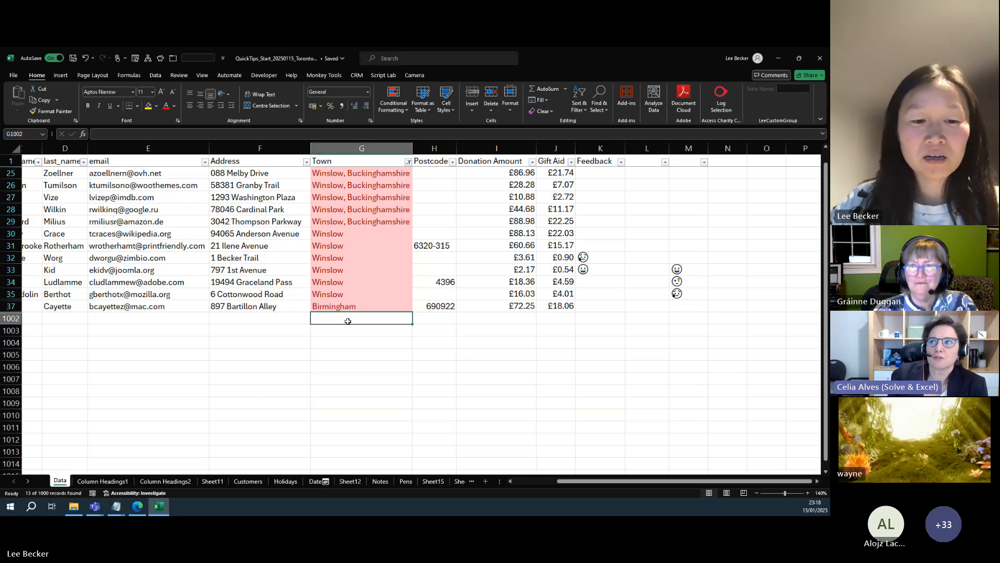
key("ctrl+apostrophe")
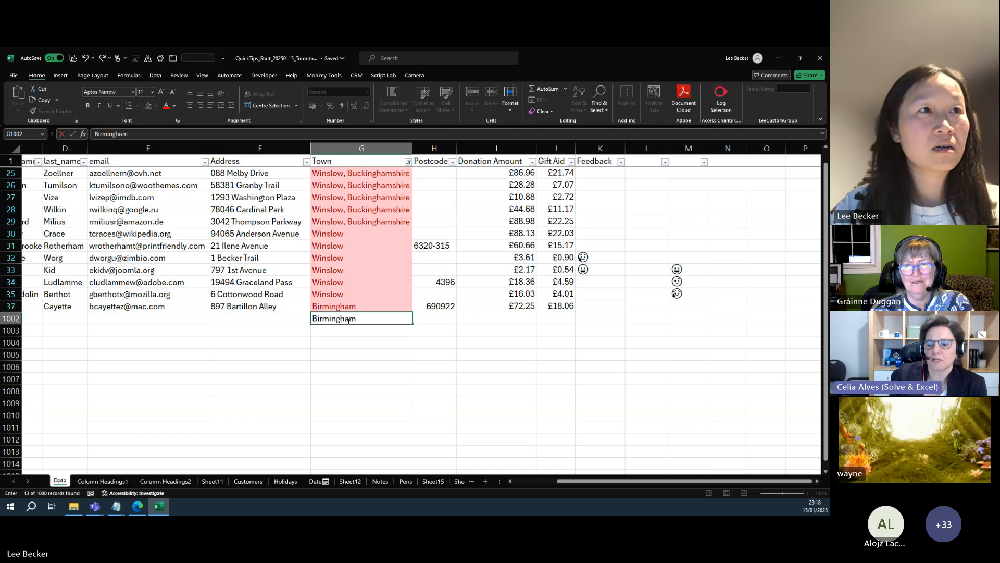
key("Return")
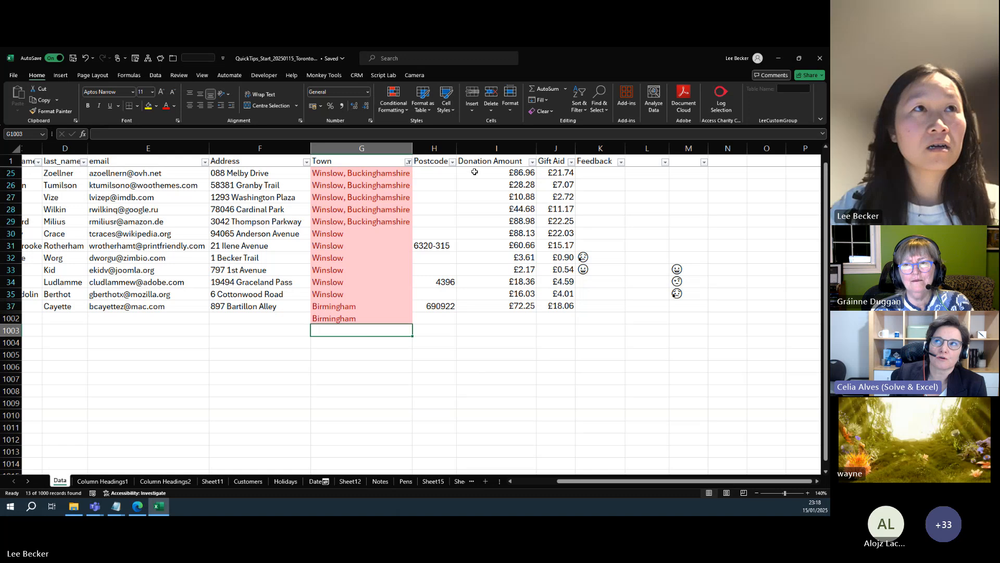
Step: Clear the filter from the Data sheet so all records are shown
left_click(156, 76)
left_click(433, 89)
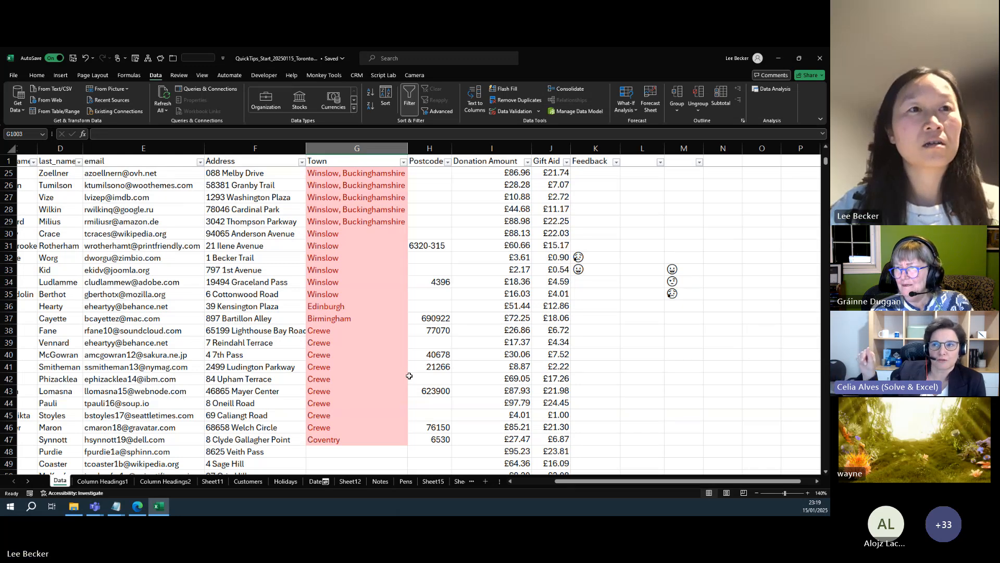
Step: Delete the Gift Aid formulas from J16 down to the end of the column and reselect J16
scroll(409, 376, "down", 8)
scroll(406, 372, "up", 12)
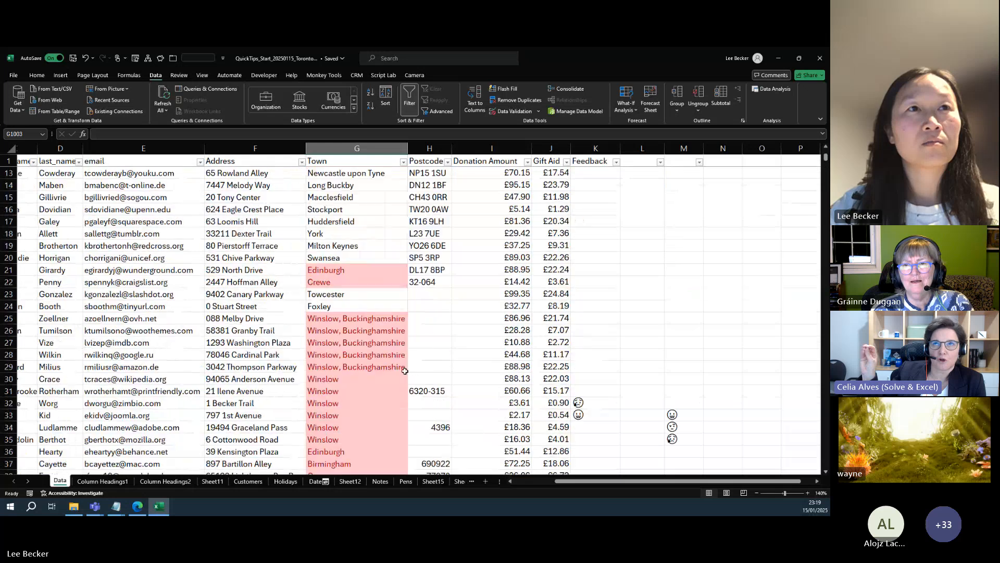
scroll(404, 370, "up", 4)
left_click(559, 342)
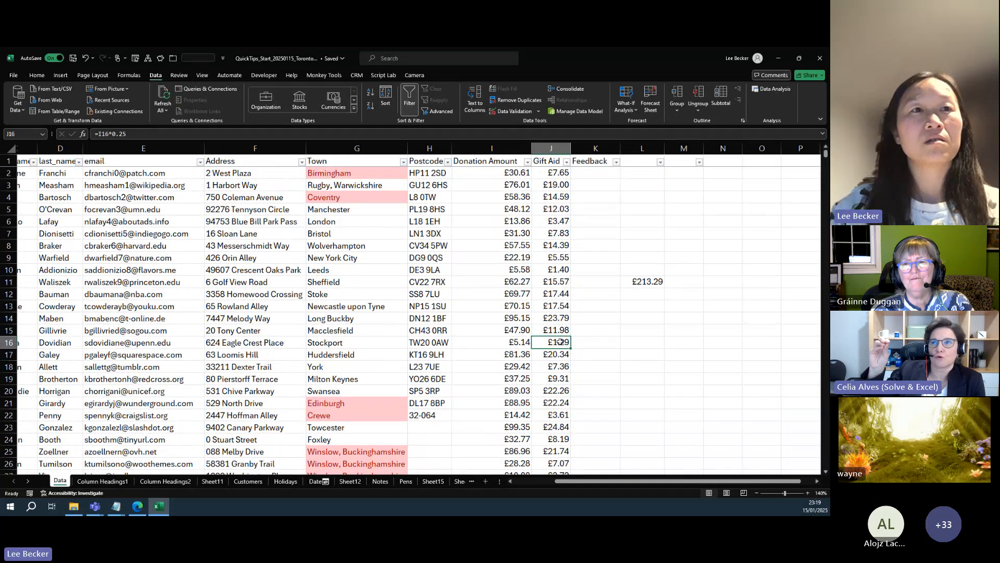
key("ctrl+shift+Down")
key("Delete")
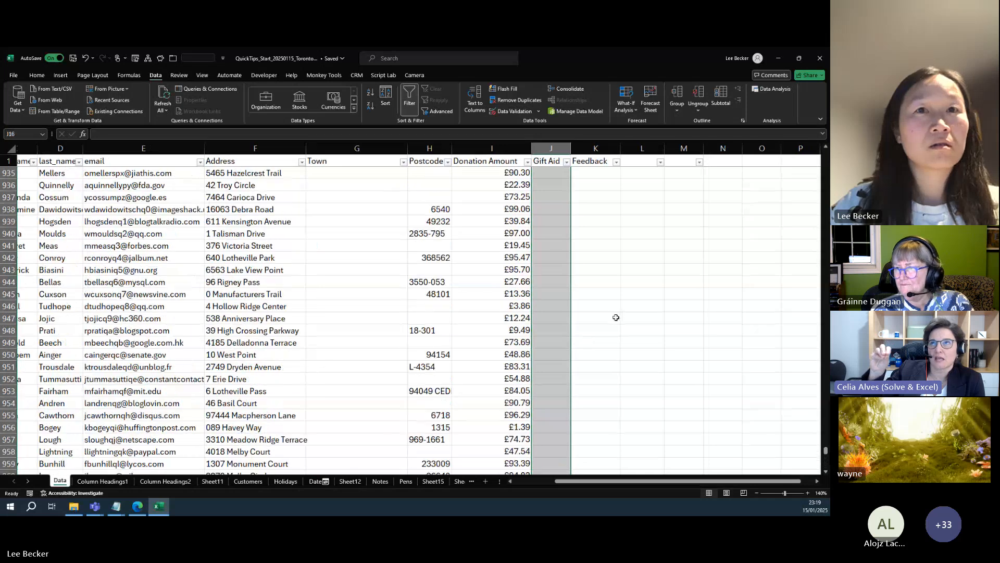
scroll(591, 373, "up", 9)
left_click(548, 345)
key("ctrl+Up")
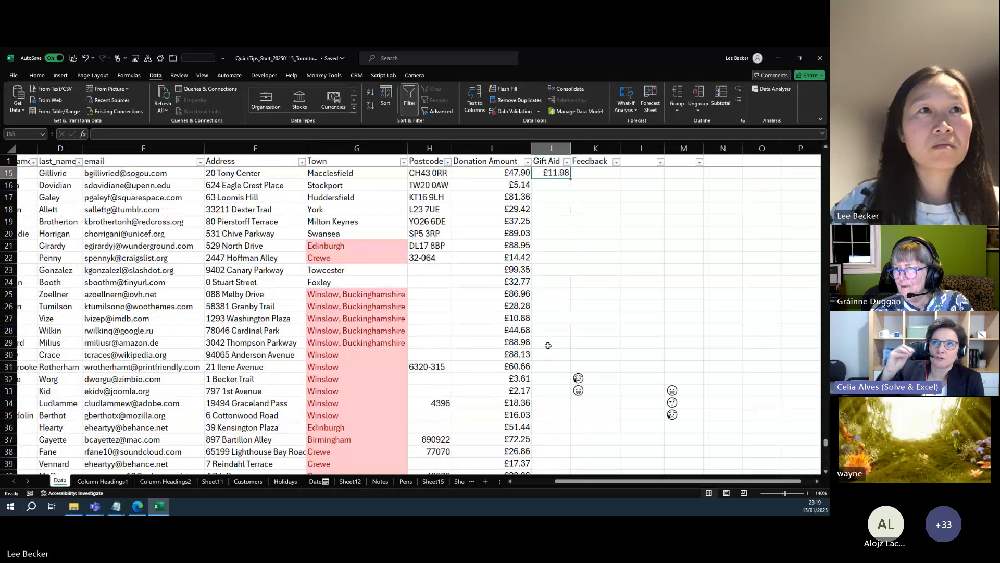
left_click(548, 342)
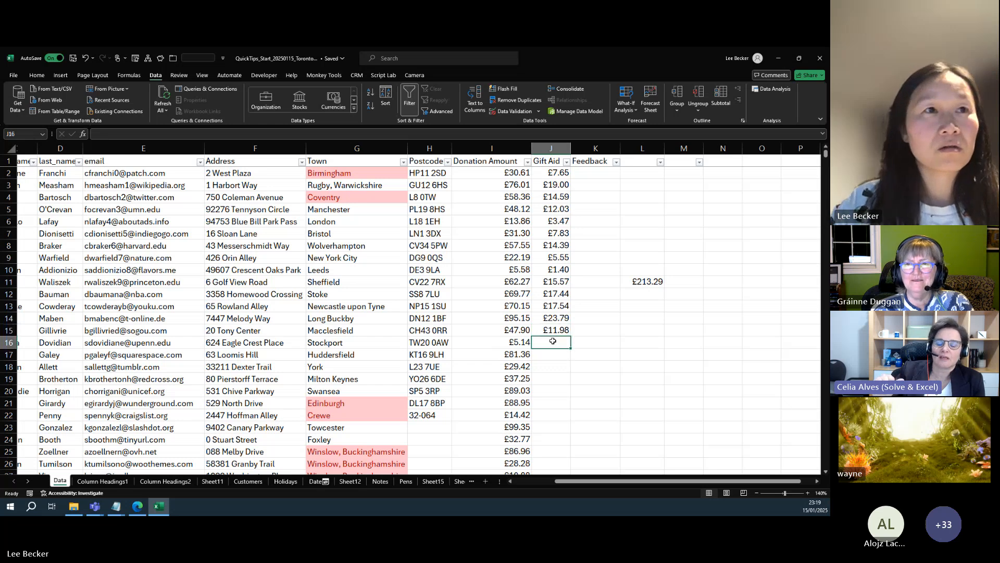
Step: Lock the row reference in the Gift Aid formula in J15 so it reads =I$15*0.25
left_click(555, 330)
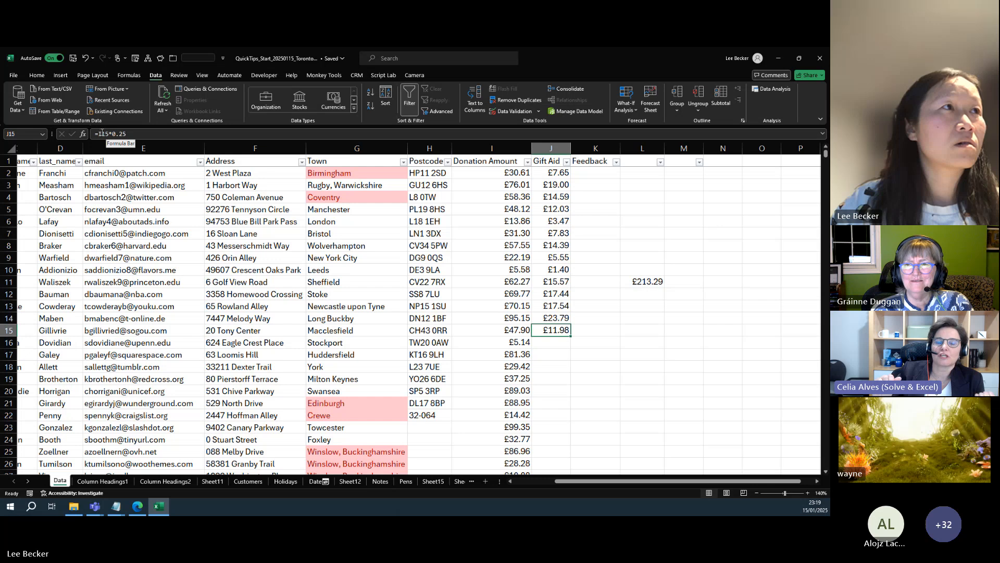
left_click(104, 134)
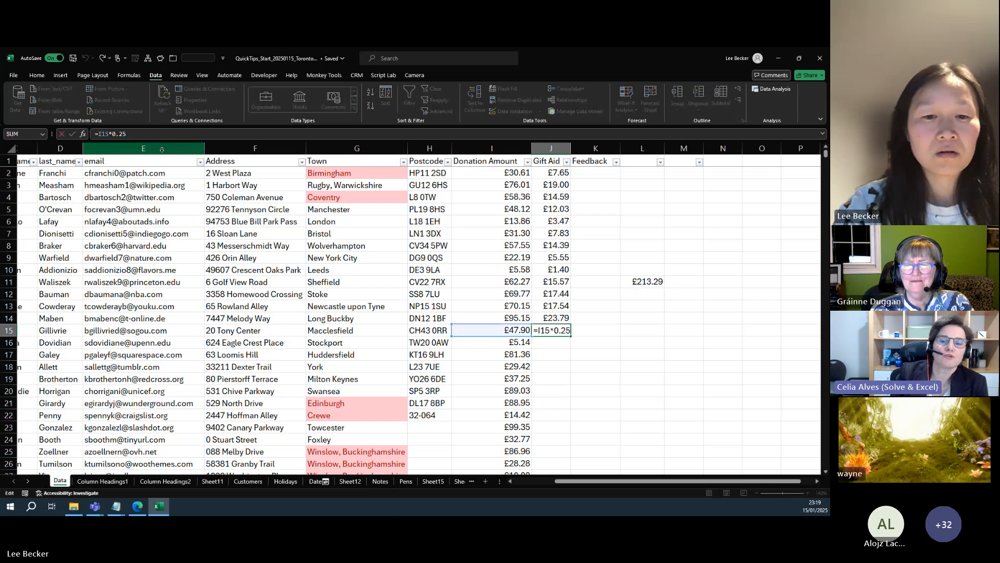
key("Return")
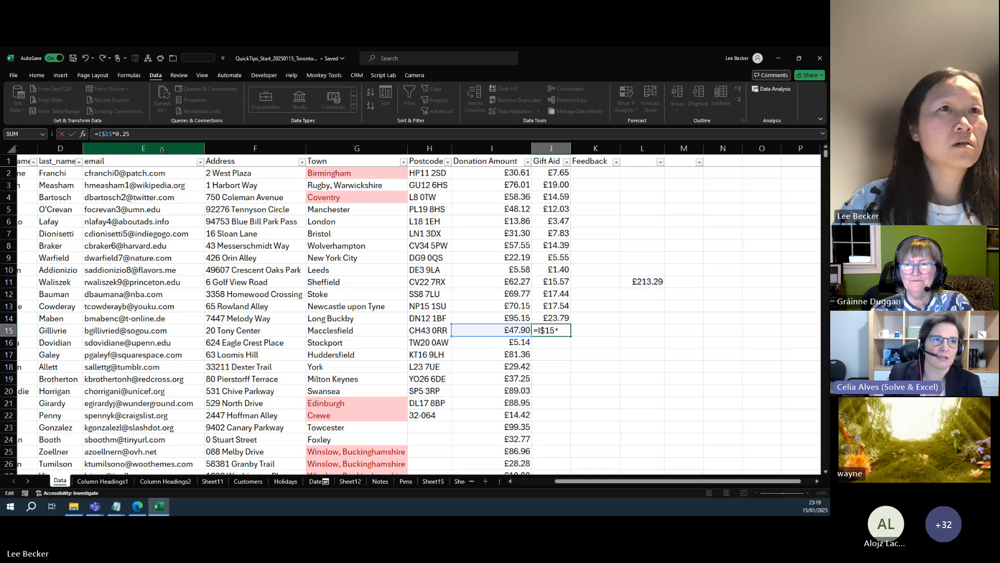
left_click(556, 330)
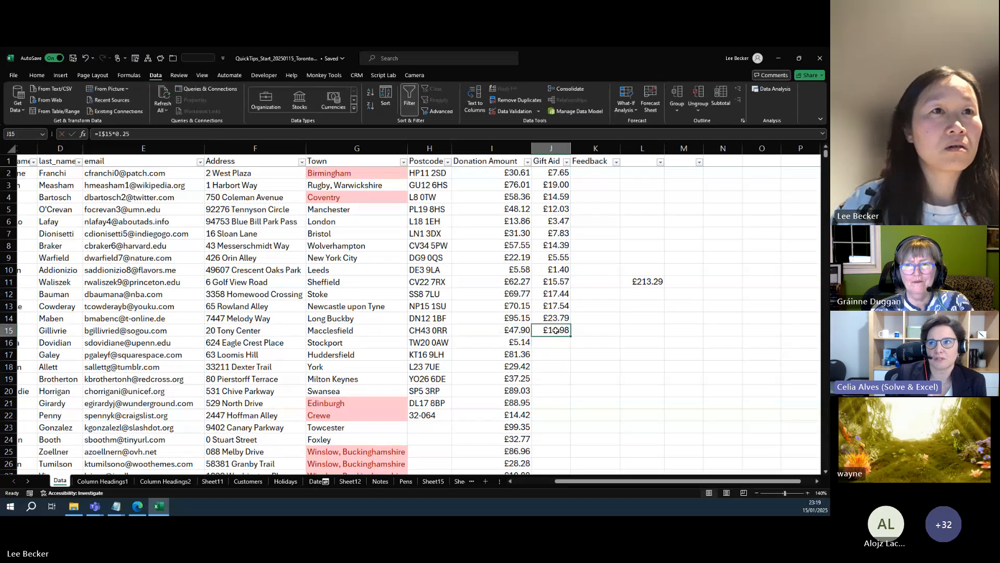
Step: Fill the Gift Aid formula from J15 down into J16, and delete it again
left_click(560, 342)
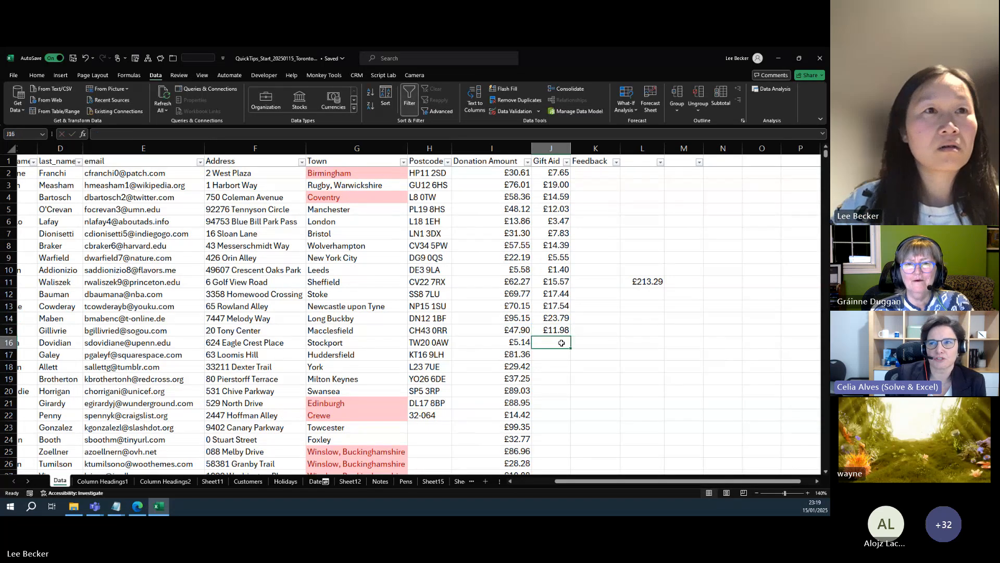
key("ctrl+d")
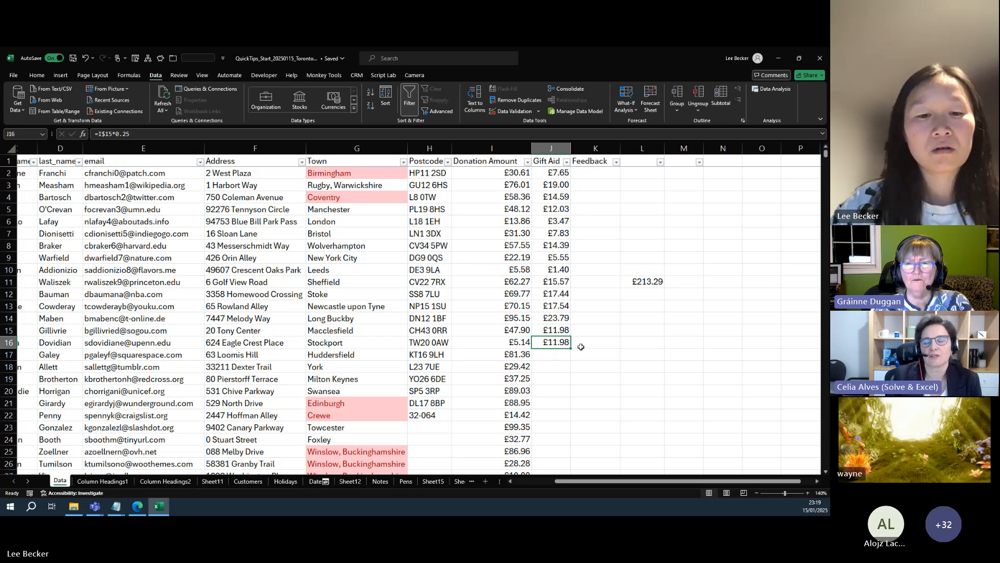
key("Delete")
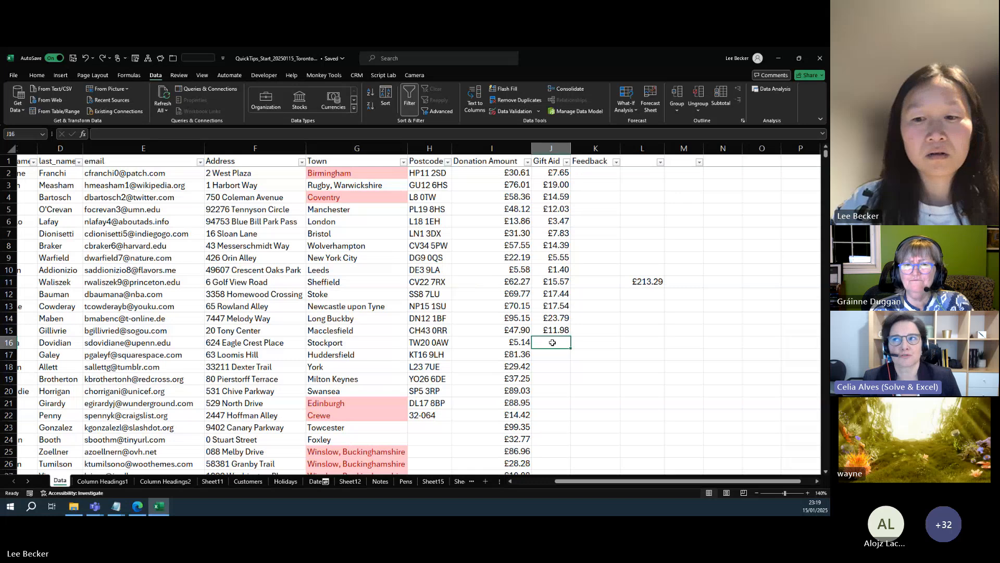
Step: Copy the formula =I$15*0.25 from the cell above into J16, inspect it there, and undo the copy
key("ctrl+apostrophe")
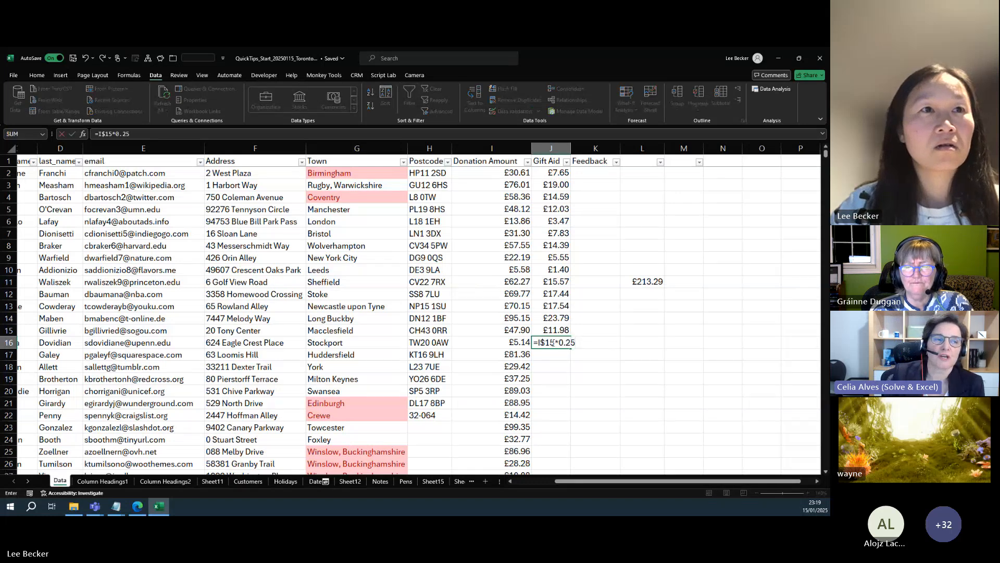
key("Return")
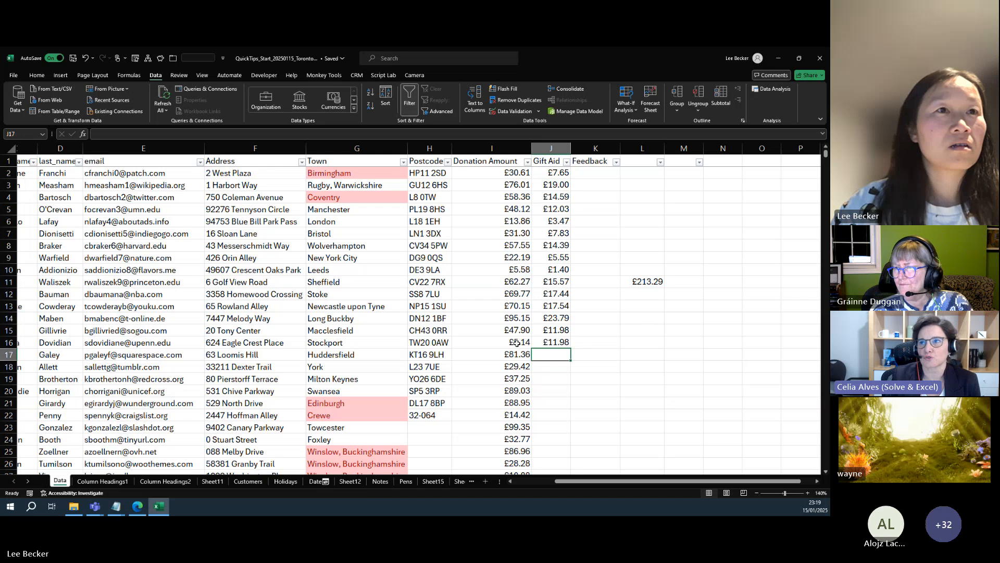
left_click(552, 343)
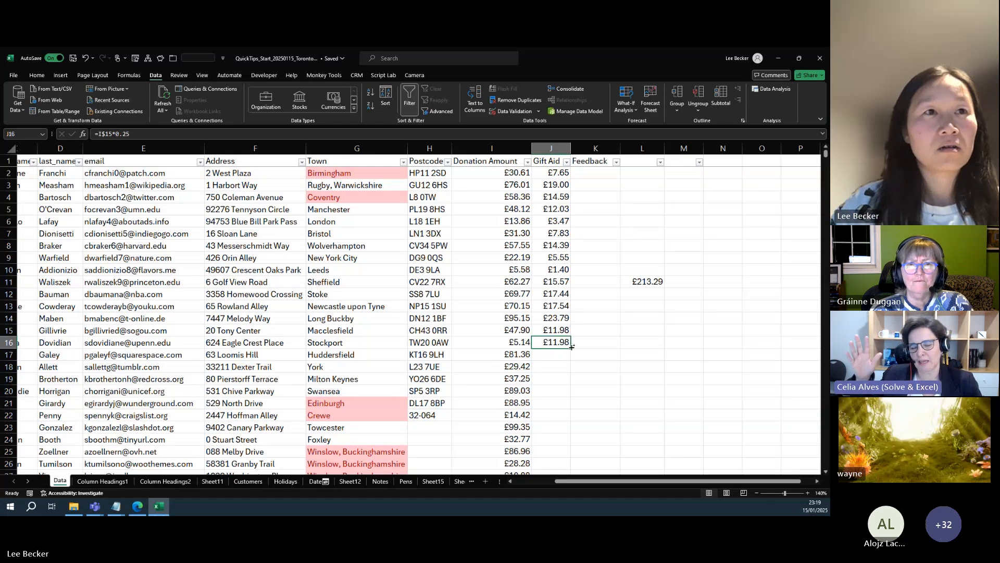
key("ctrl+z")
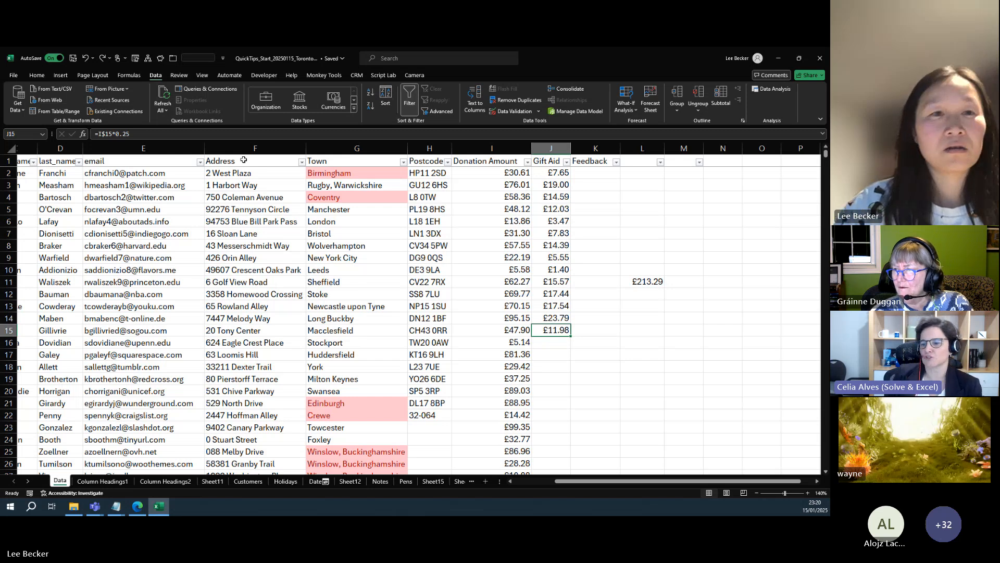
Step: Make the reference in J15 relative, =I15*0.25, fill the formula down into J16 and undo that fill
left_click(105, 134)
key("BackSpace")
key("Return")
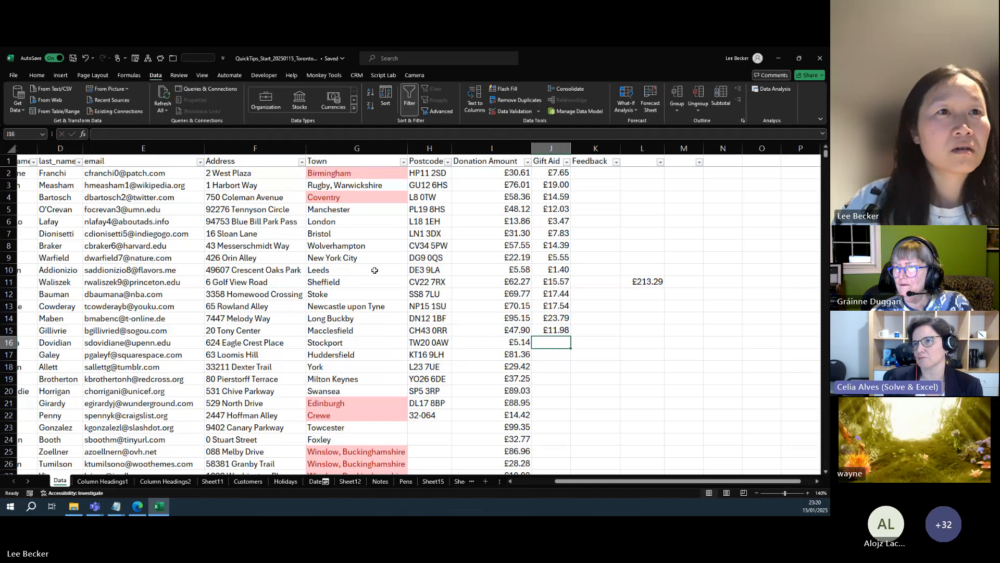
key("ctrl+d")
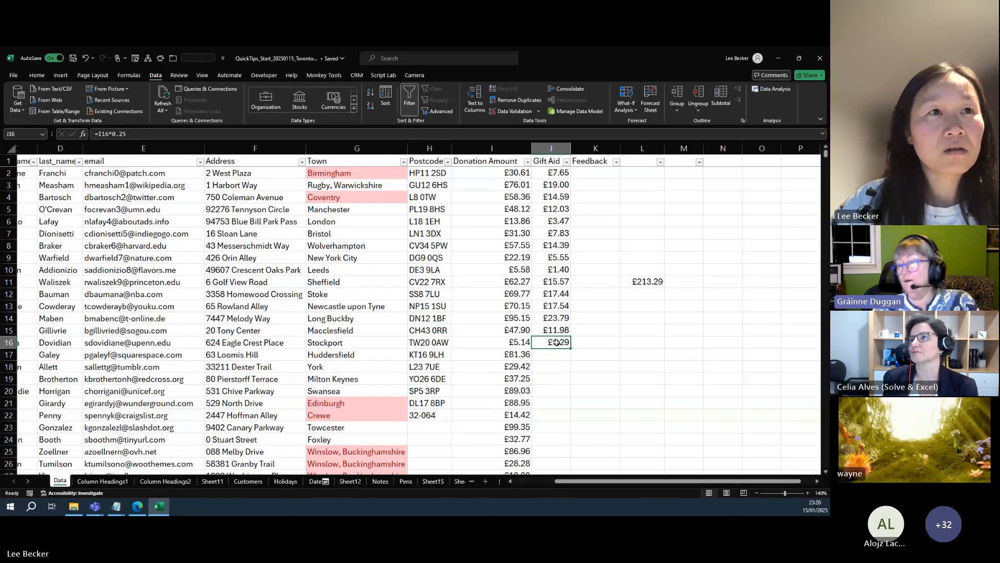
key("ctrl+z")
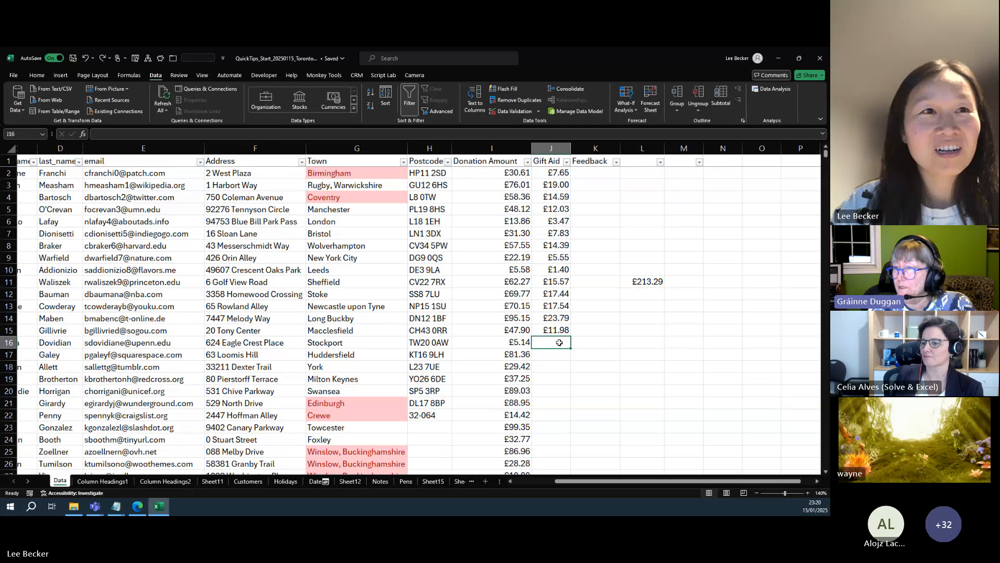
Step: Copy the exact formula =I15*0.25 from the cell above into J16 and reselect J16
key("ctrl+apostrophe")
key("Return")
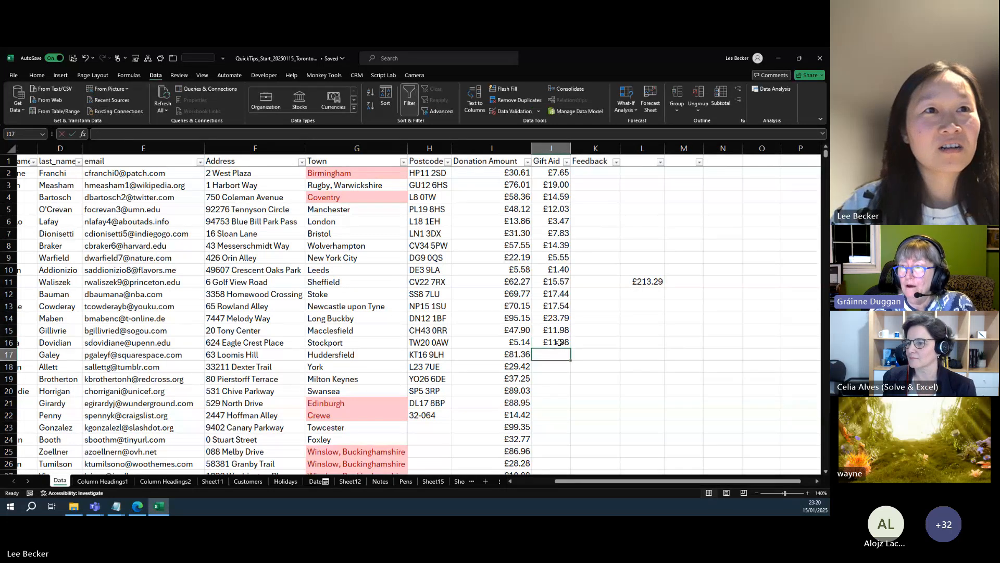
left_click(551, 344)
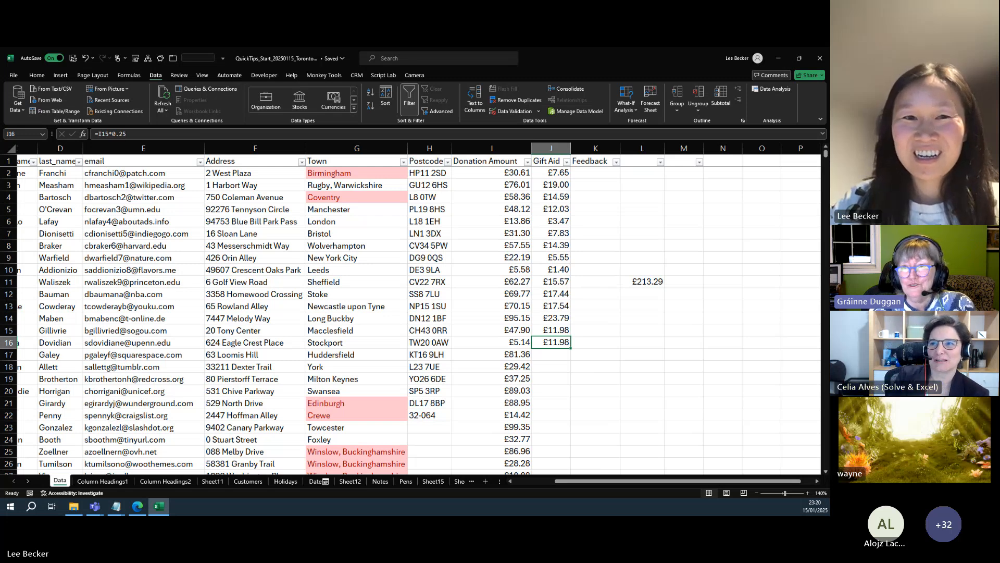
Step: Switch to the Book1 workbook and widen columns A and B on Sheet2 to fit their headings
key("alt+Tab")
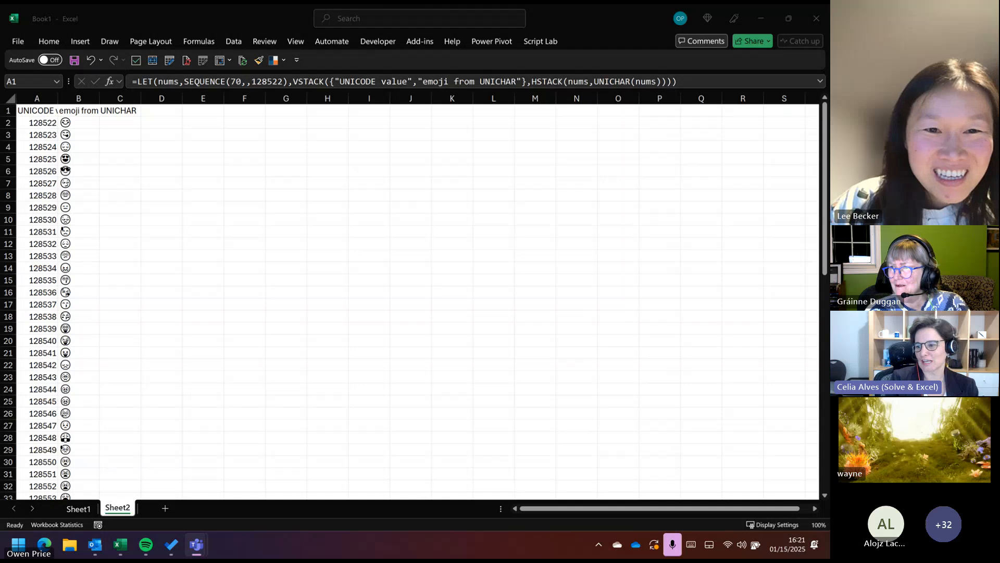
left_click(37, 110)
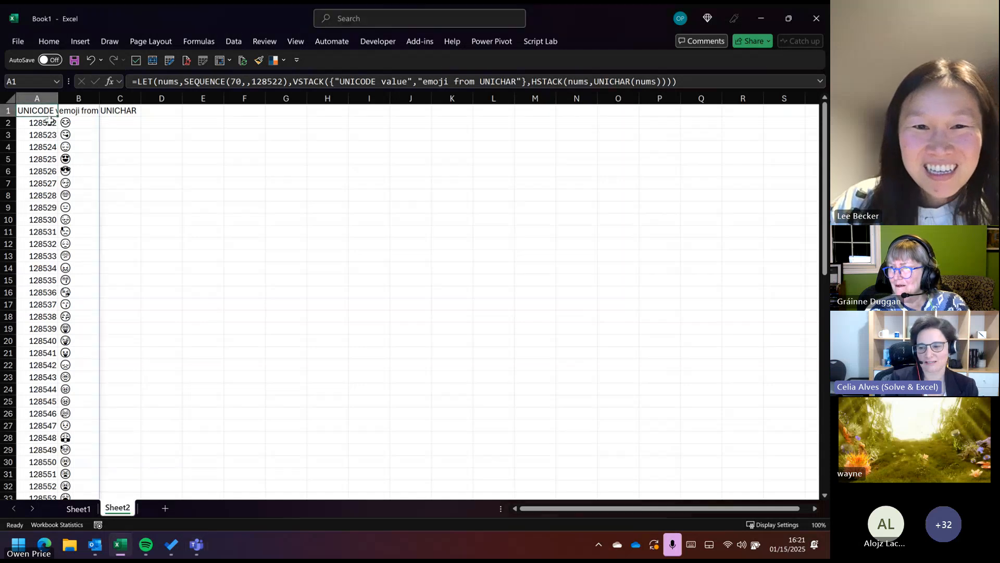
double_click(61, 99)
left_click_drag(119, 98, 186, 98)
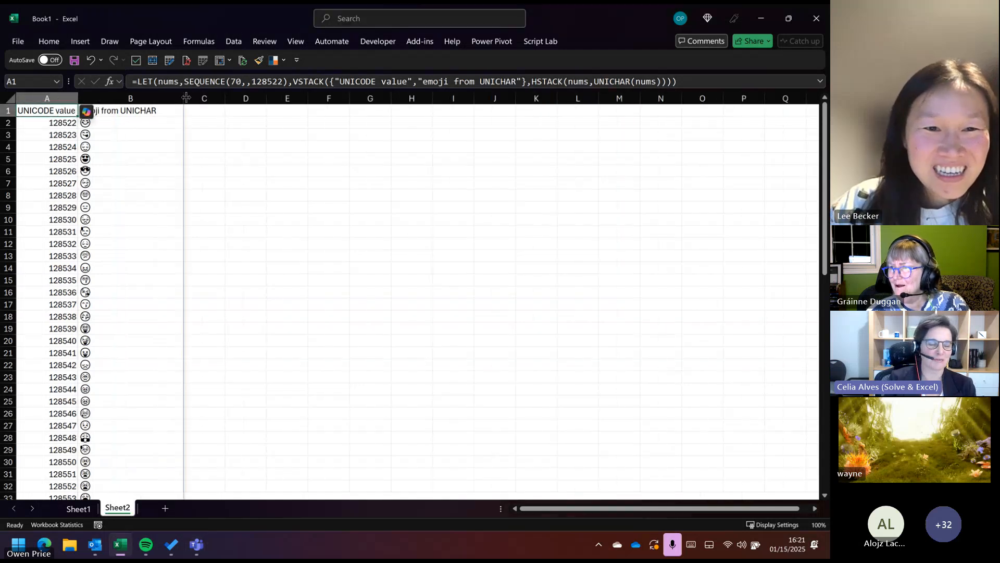
left_click(86, 111)
left_click(138, 248)
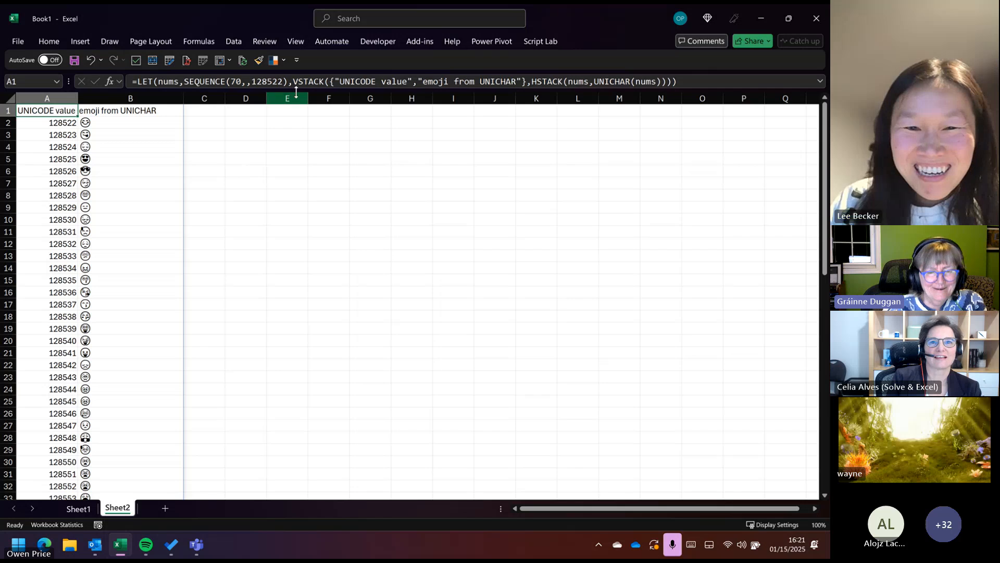
Step: Examine the SEQUENCE, start value, HSTACK, nums and UNICHAR parts of the LET formula in A1
left_click_drag(288, 84, 185, 73)
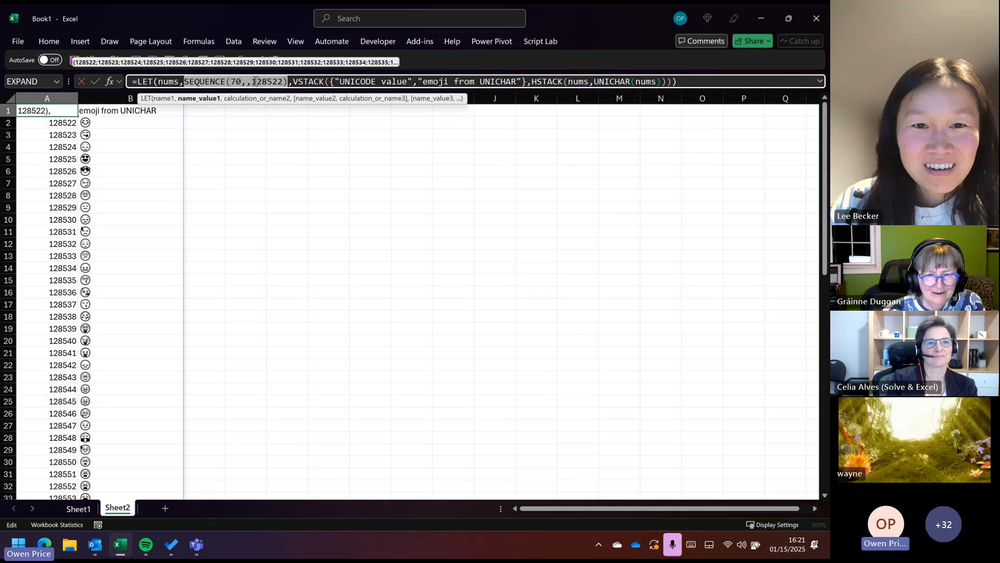
left_click_drag(252, 82, 283, 80)
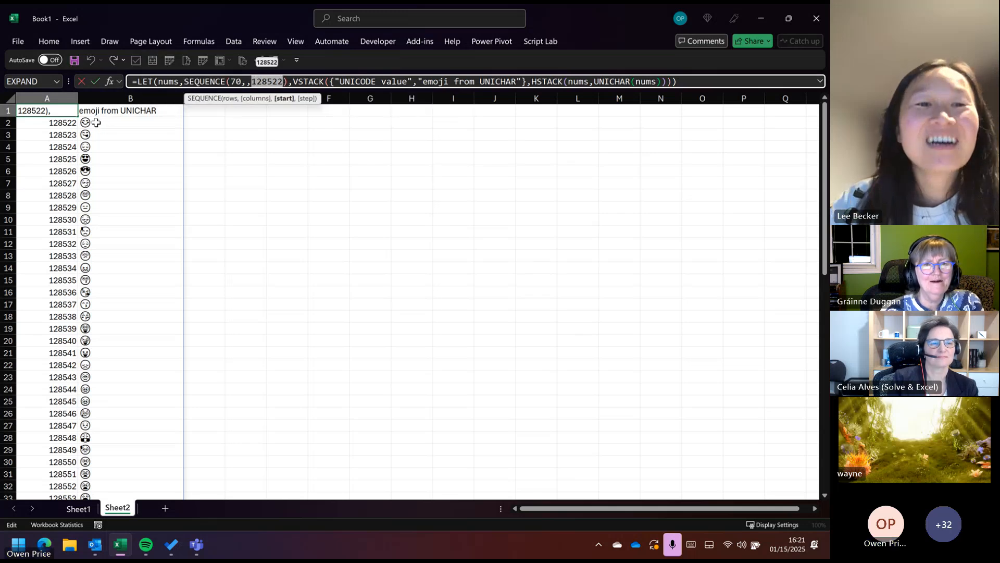
left_click_drag(185, 81, 289, 82)
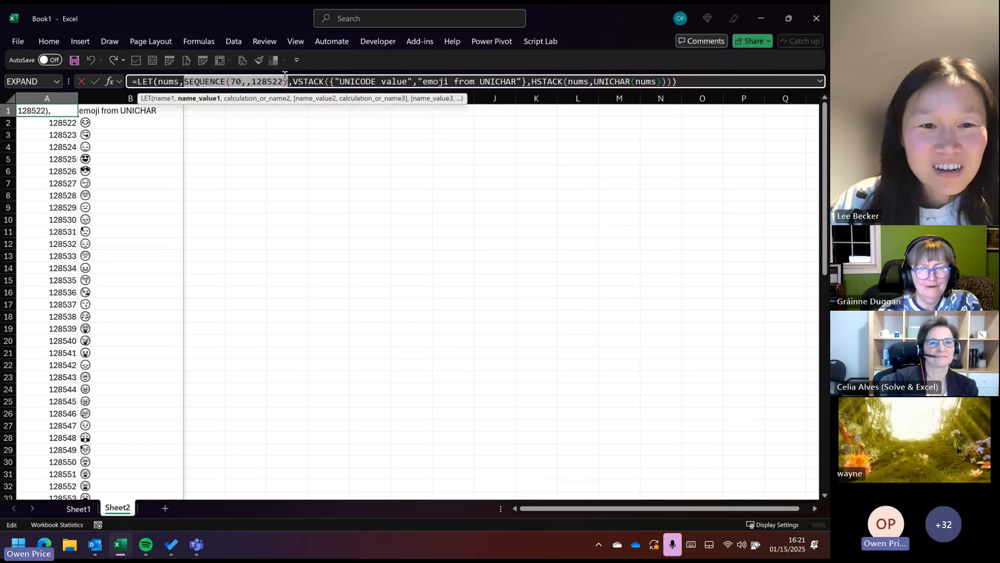
left_click(532, 81)
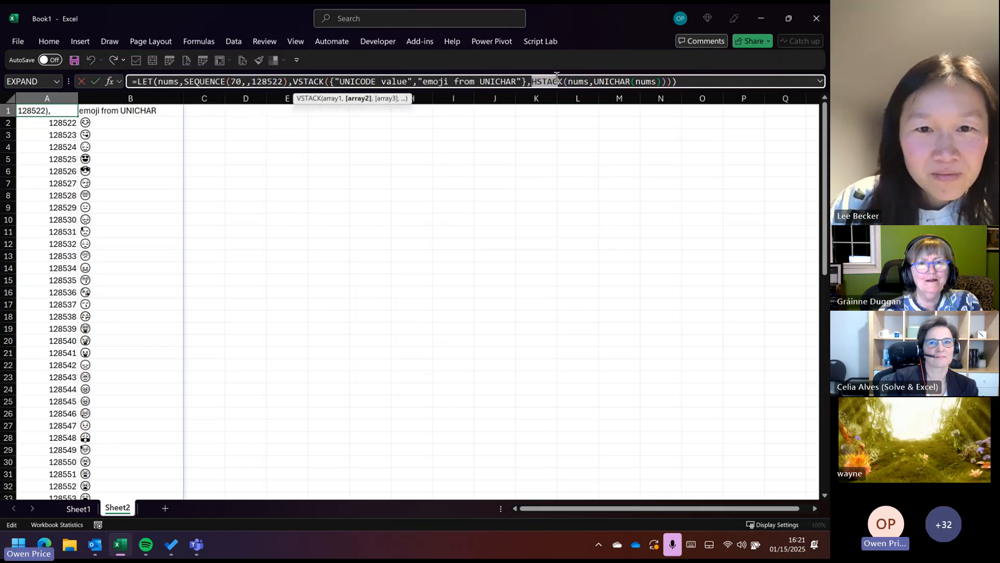
double_click(578, 81)
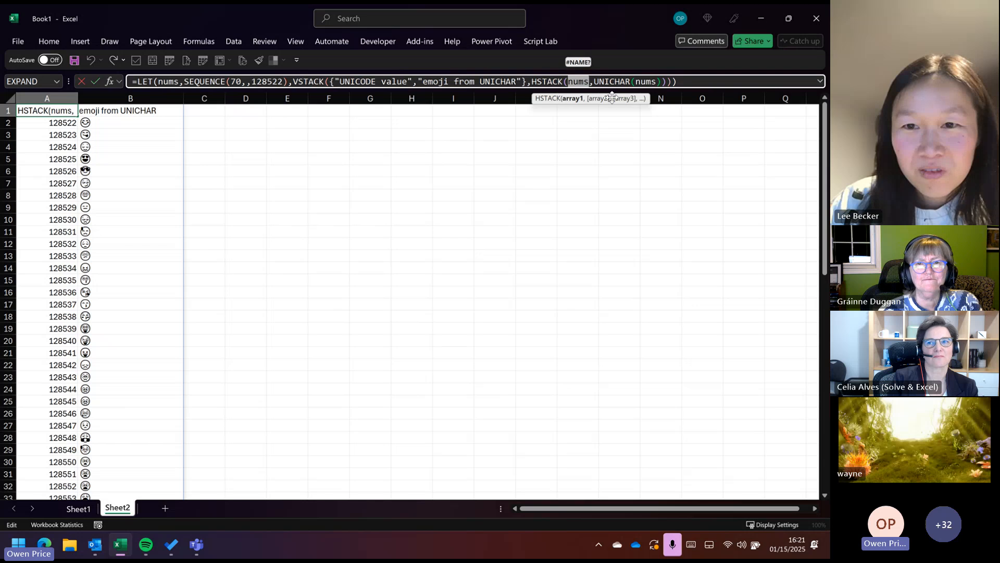
left_click_drag(594, 81, 661, 81)
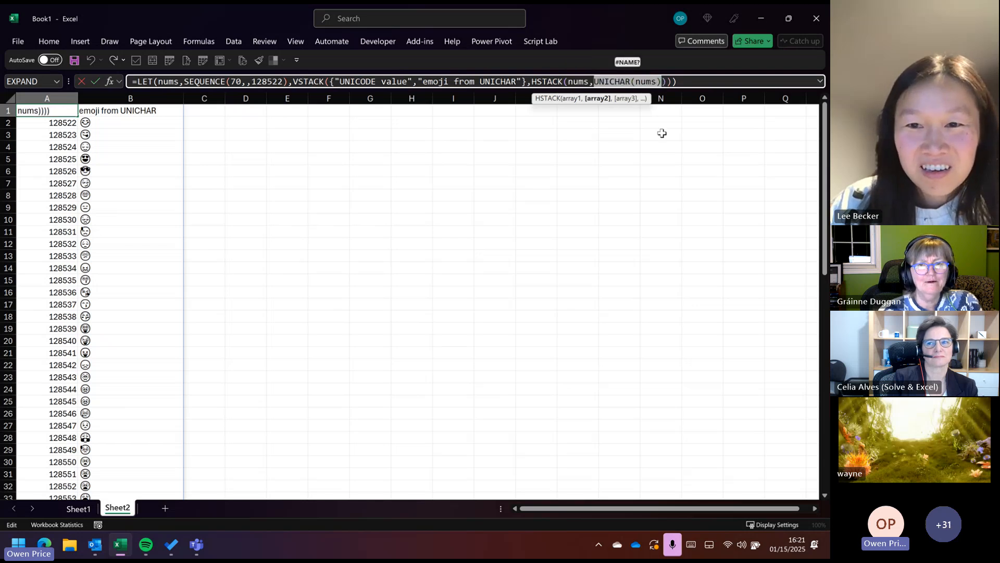
left_click_drag(663, 82, 597, 80)
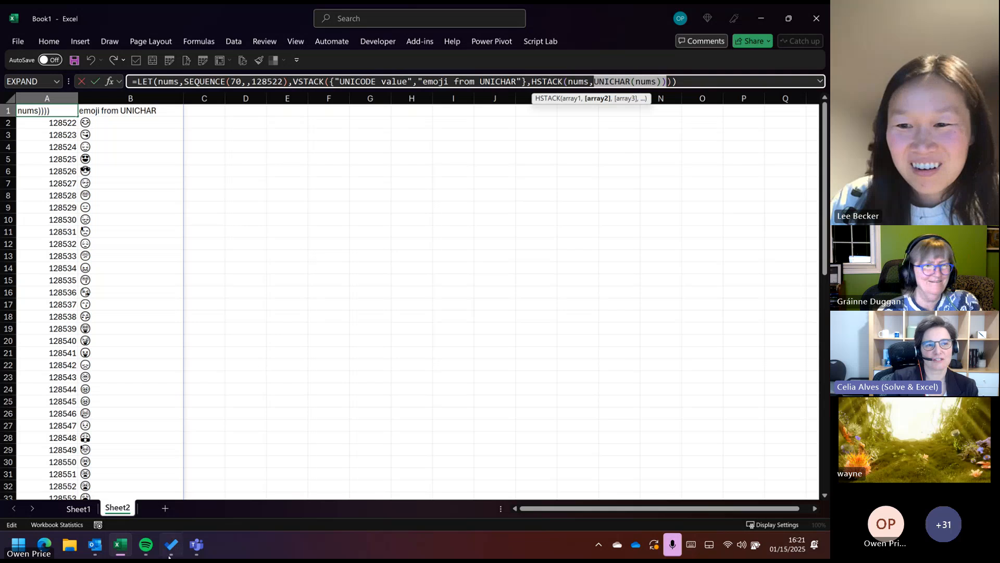
Step: Pause the music playing in Spotify and leave the A1 formula without changing it
mouse_move(146, 544)
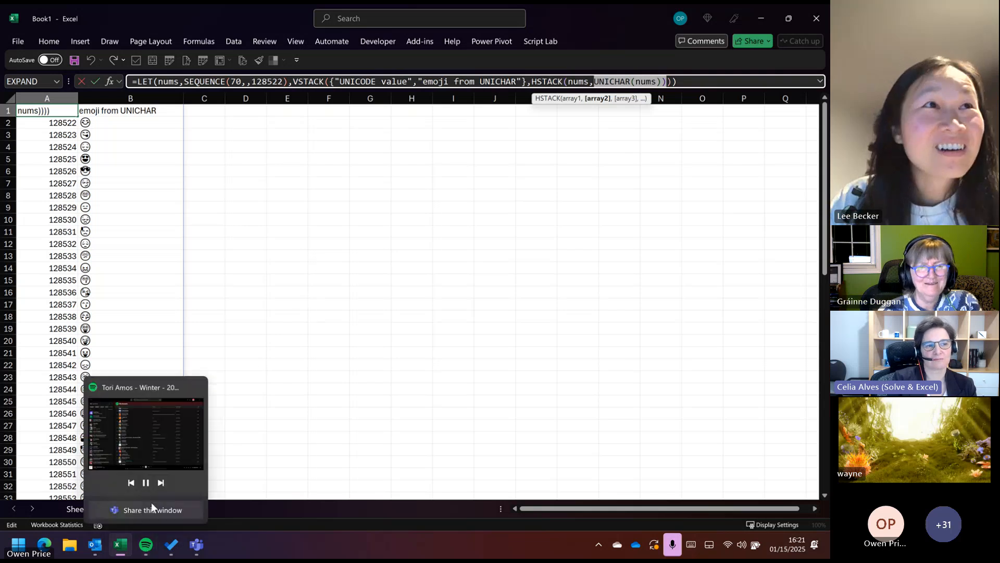
left_click(146, 483)
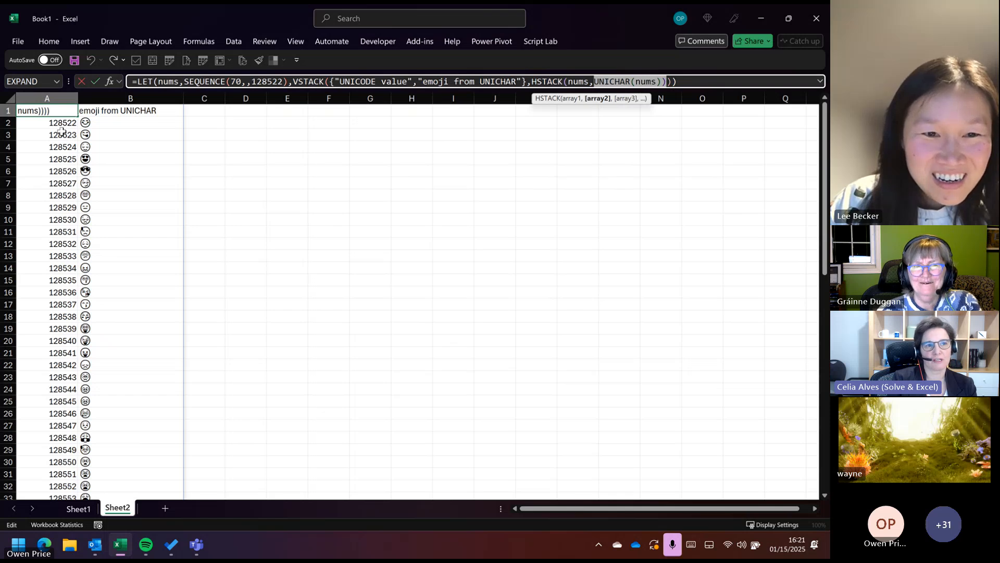
key("Escape")
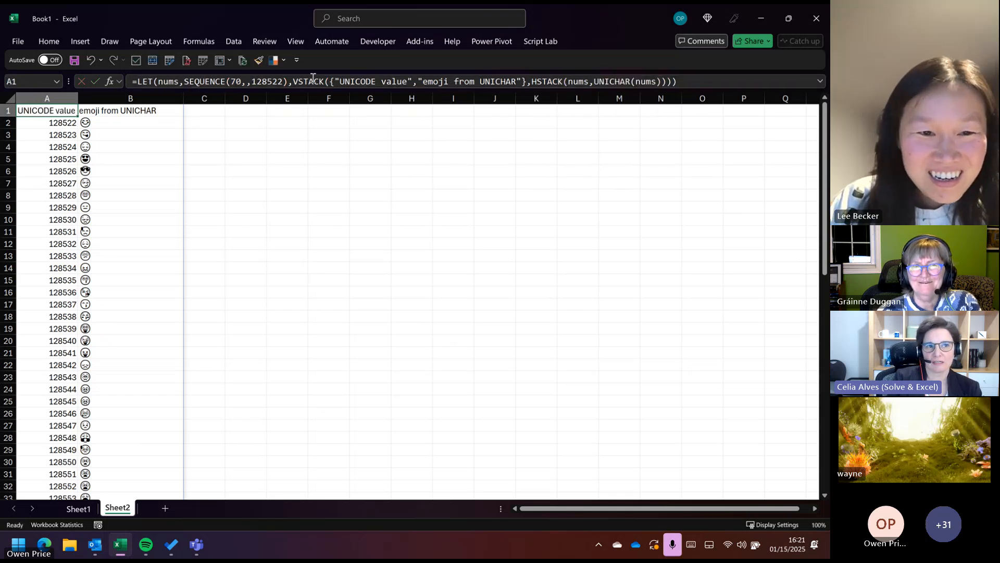
Step: Set the start value of SEQUENCE in the A1 emoji formula to 128520
left_click(284, 82)
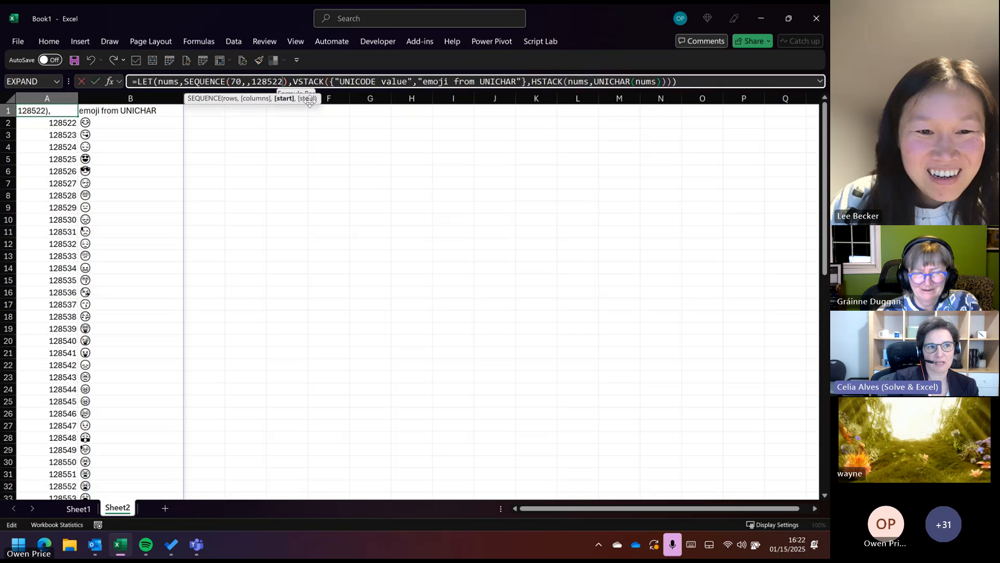
key("BackSpace")
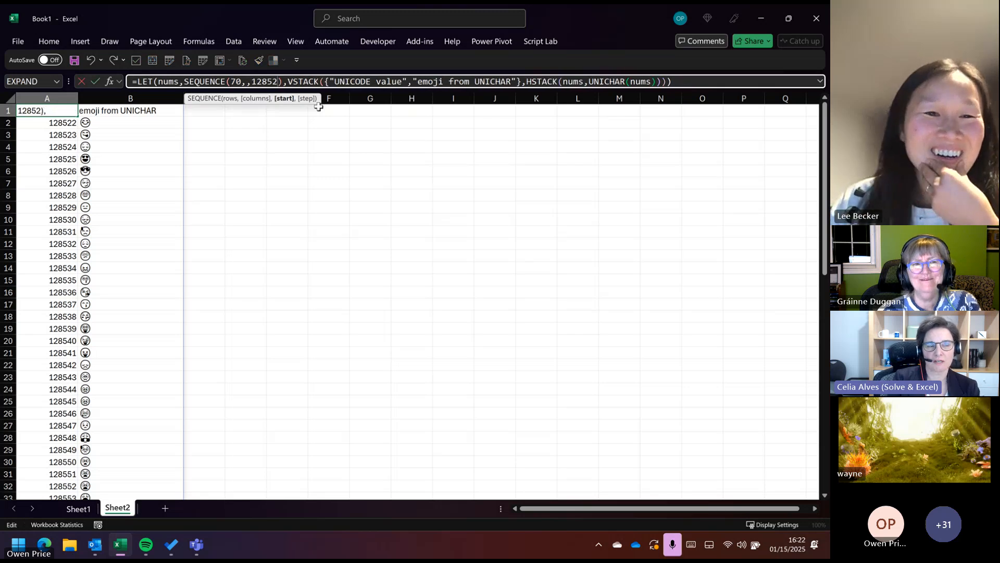
type("0")
key("Return")
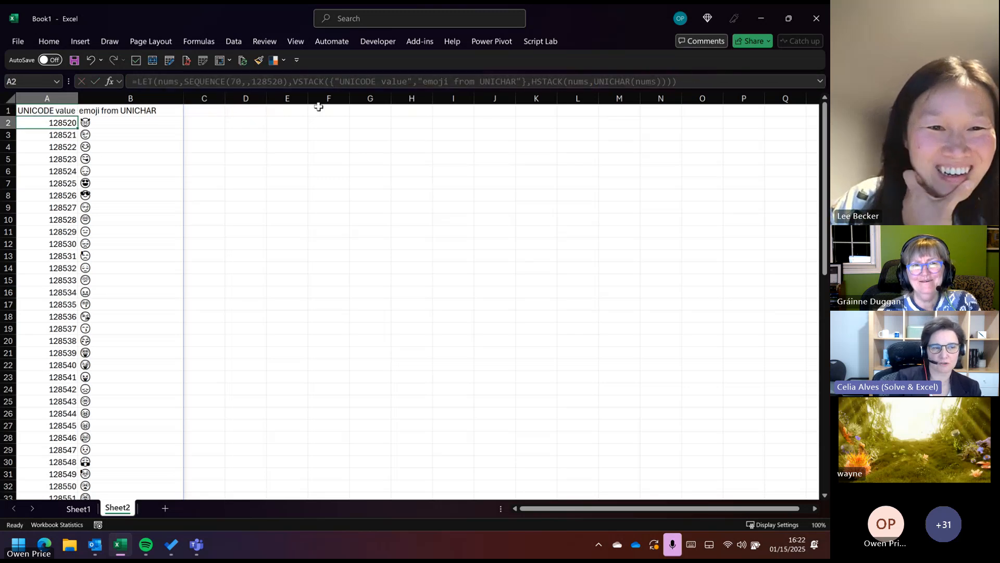
Step: Set the start value of SEQUENCE in the A1 emoji formula to 128500
key("Up")
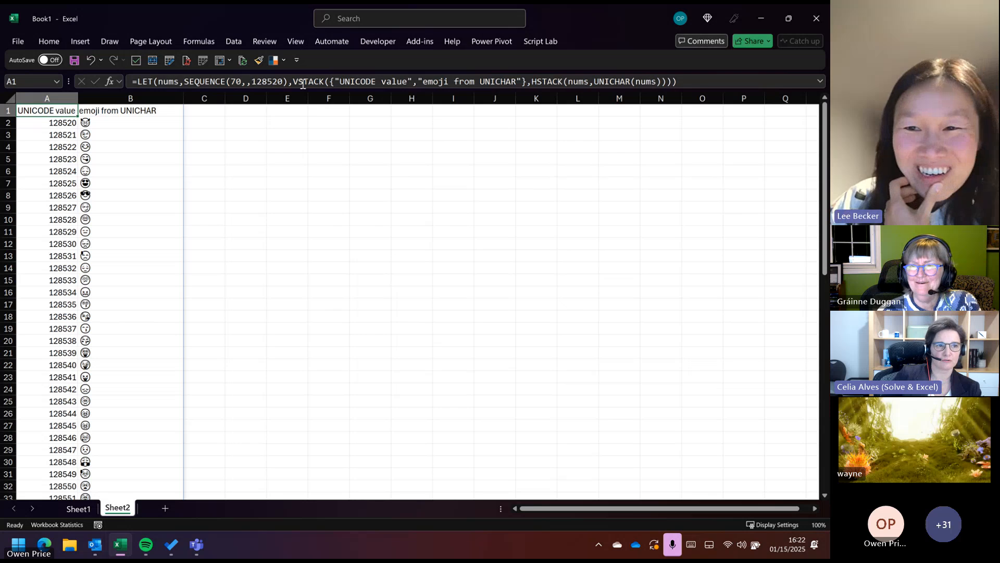
left_click(288, 82)
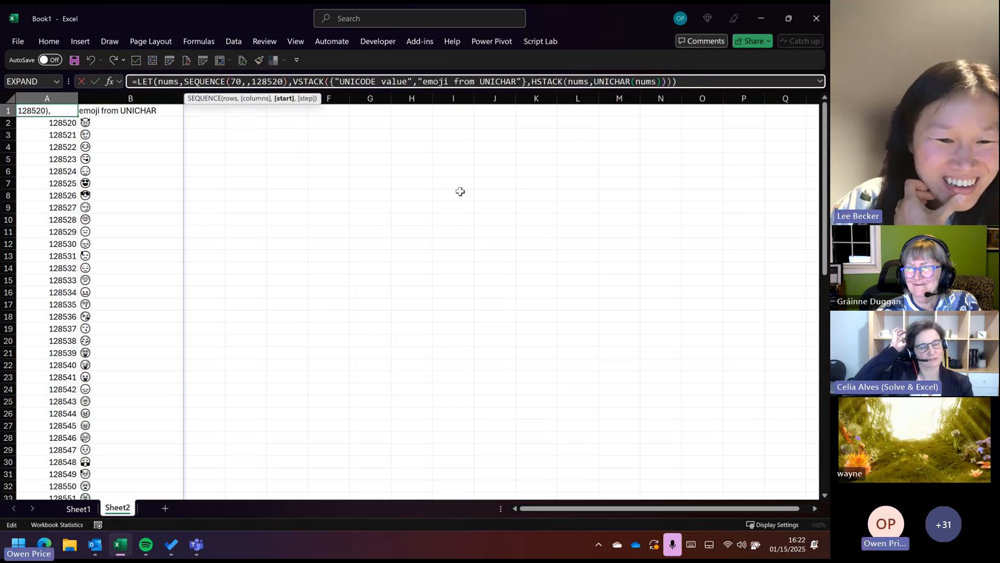
key("BackSpace")
key("BackSpace")
type("00")
key("Return")
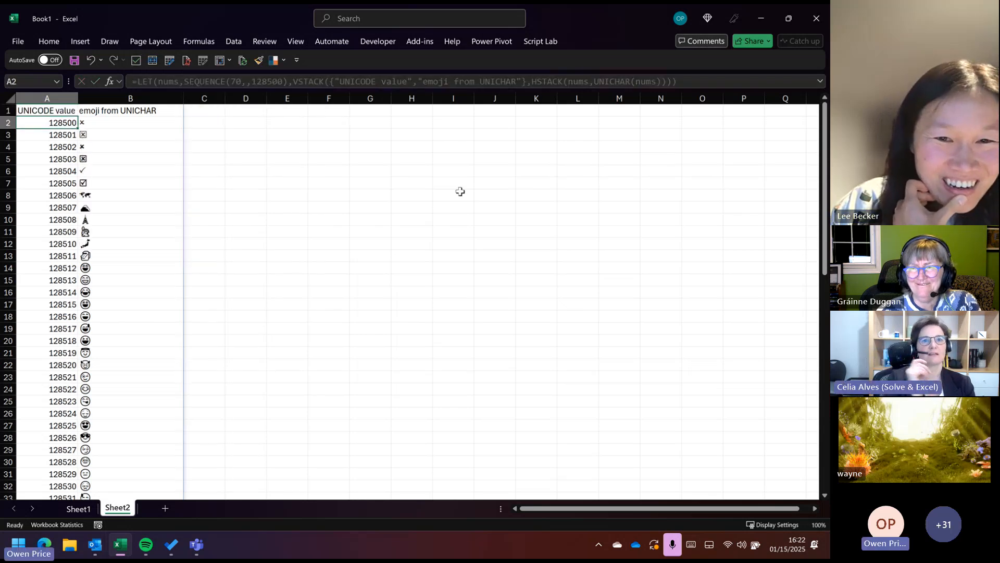
Step: Examine the spilled Unicode values in column A against their matching symbols and emojis in column B, down to row 22
key("Up")
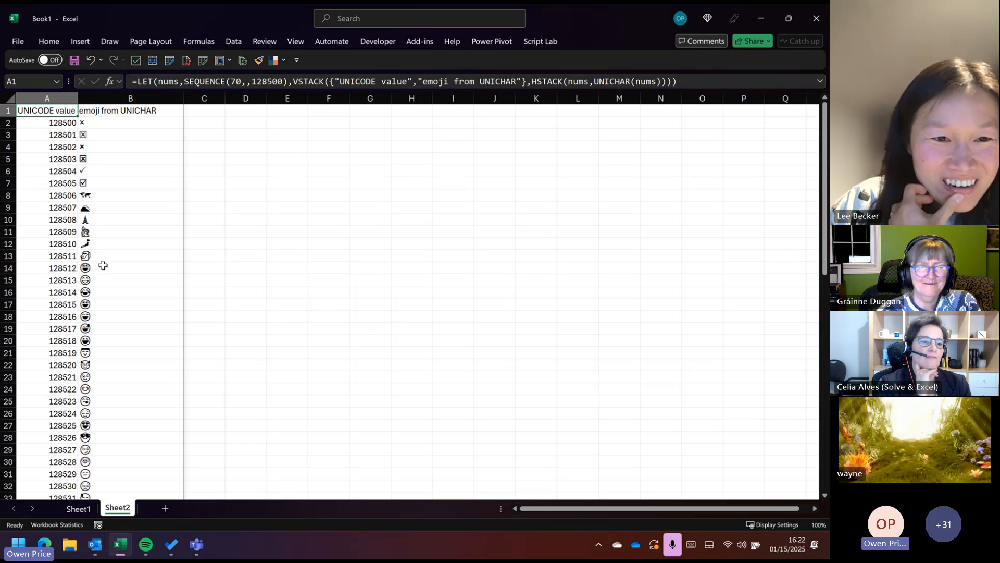
left_click_drag(103, 265, 46, 271)
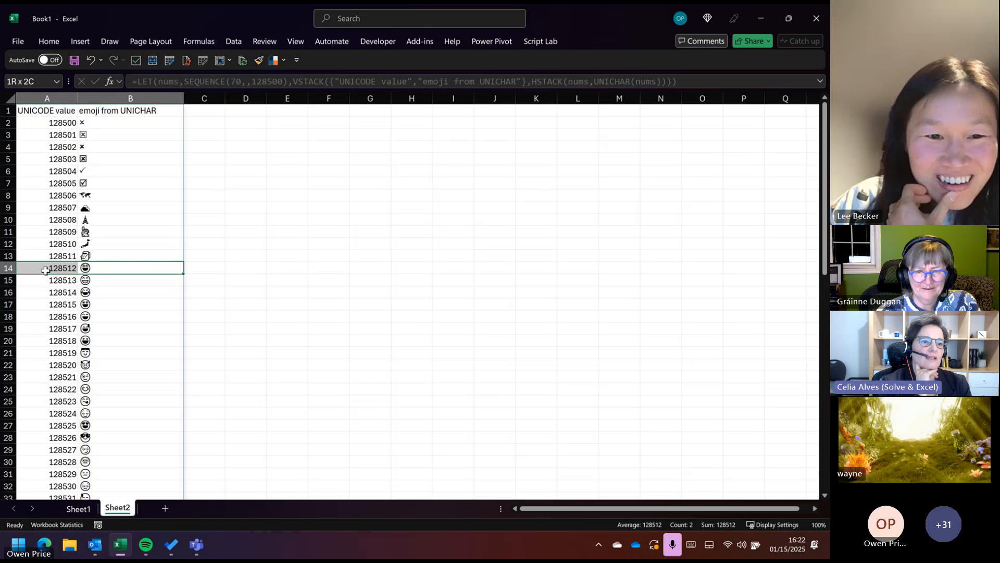
left_click_drag(118, 230, 19, 232)
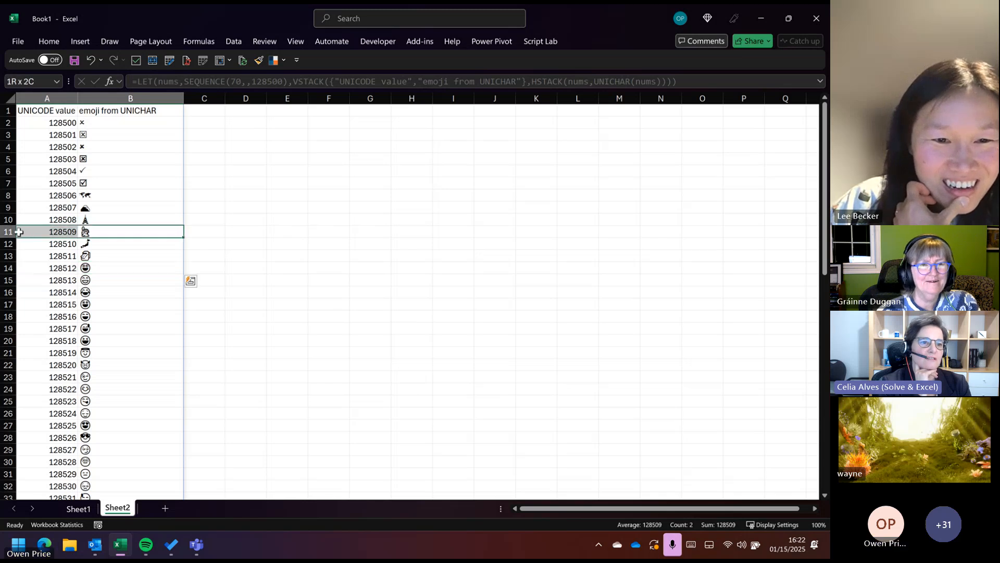
left_click(103, 237)
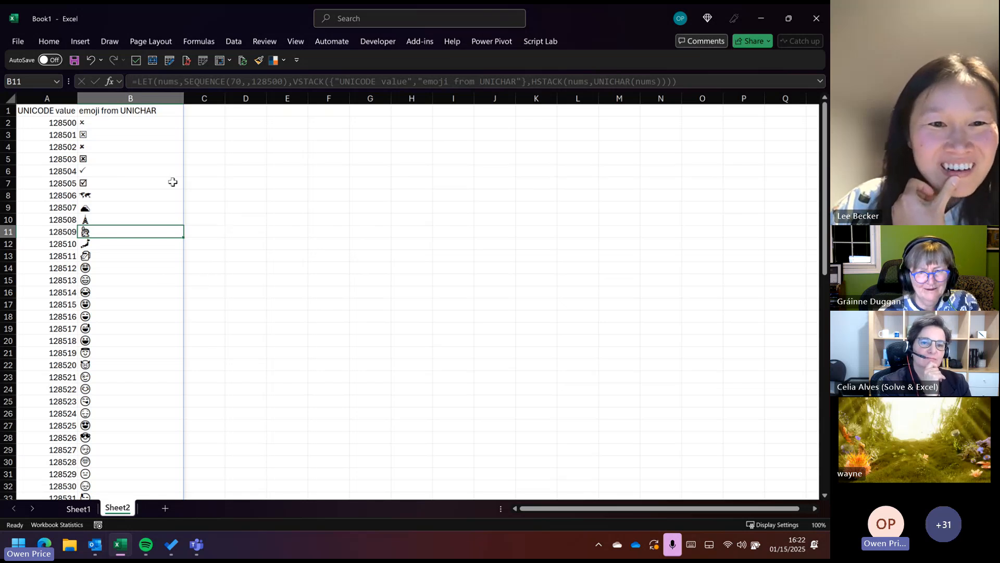
left_click(49, 123)
left_click(60, 186)
key("Up")
key("Up")
key("Up")
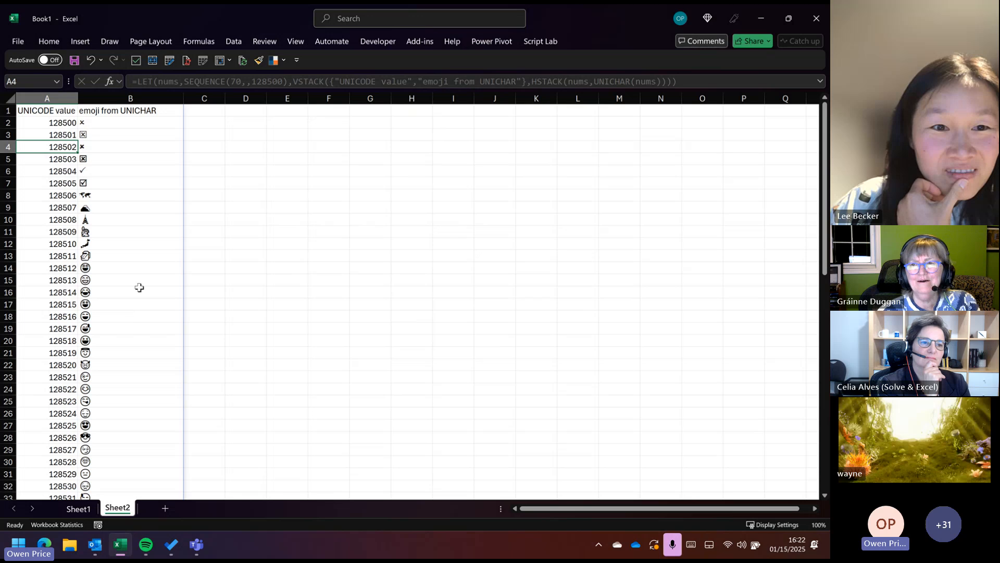
left_click(41, 319)
left_click(112, 342)
left_click(123, 364)
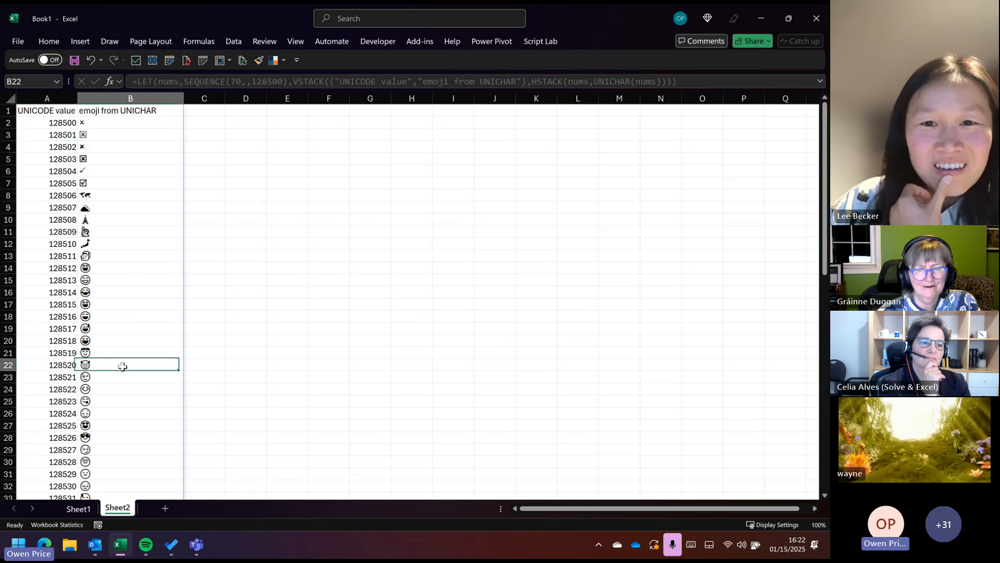
left_click(111, 338)
left_click(50, 340)
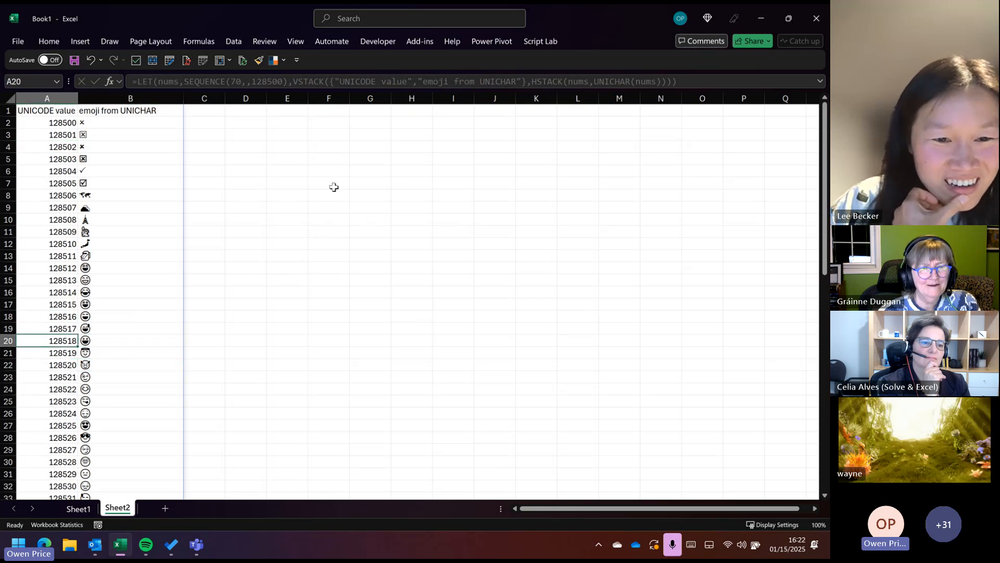